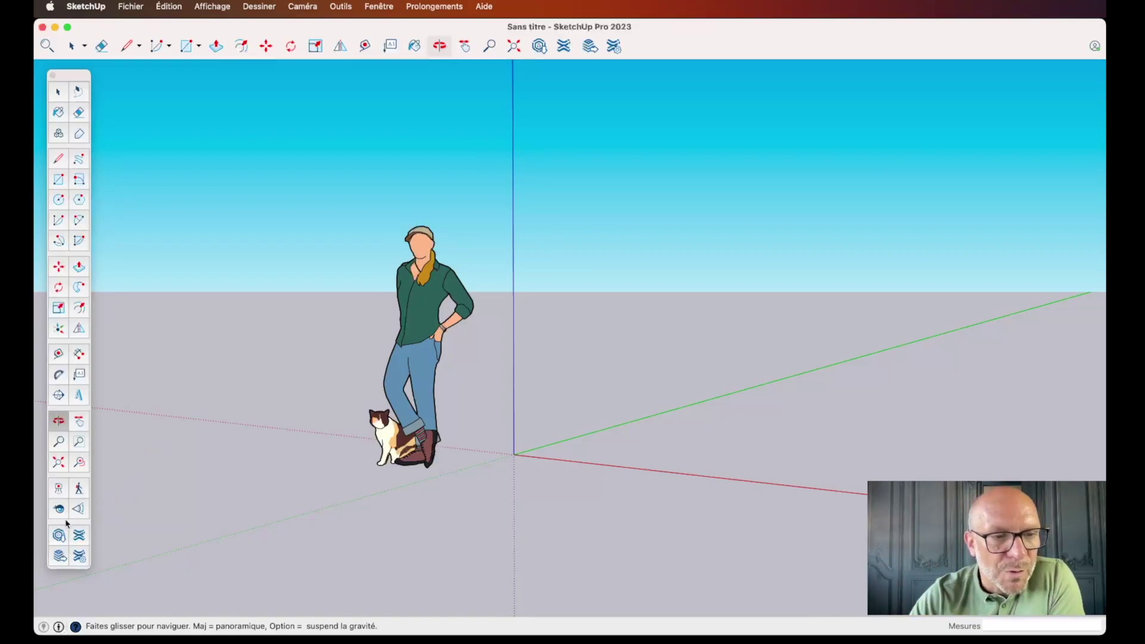
# Step: Switch back and forth between the Rotate and Protractor tools
pyautogui.click(61, 290)
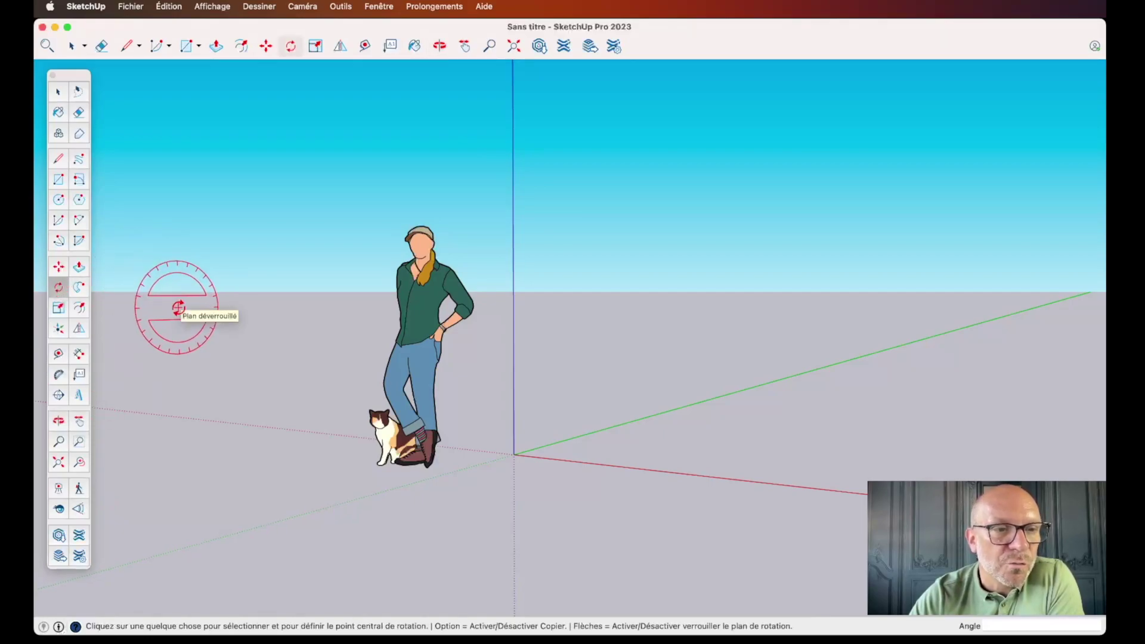
pyautogui.click(58, 374)
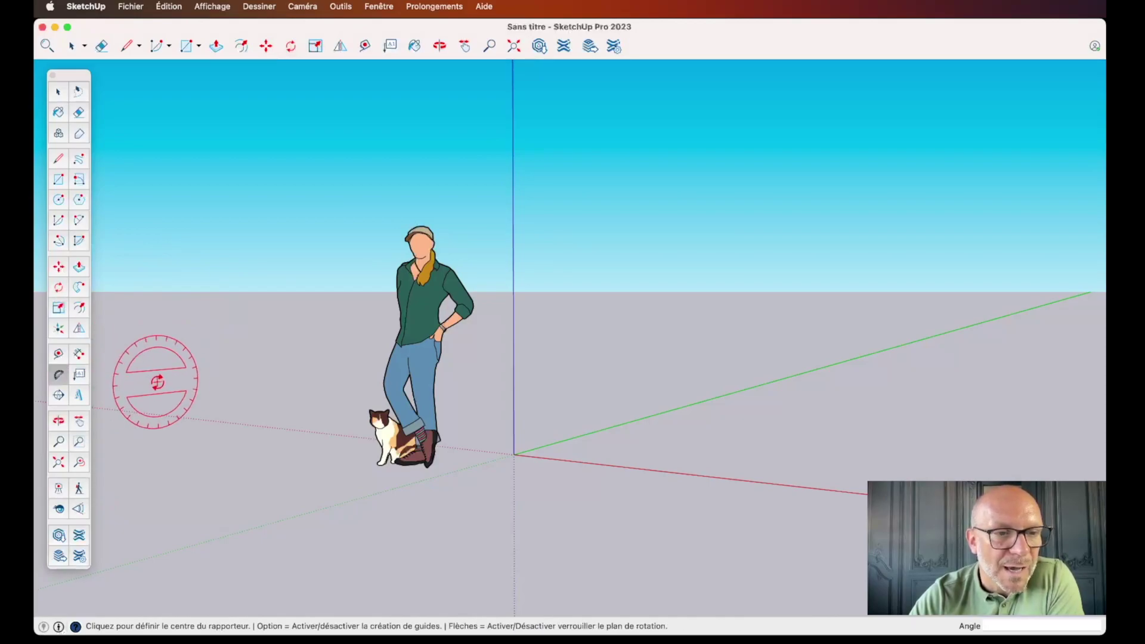
pyautogui.click(59, 288)
pyautogui.click(58, 374)
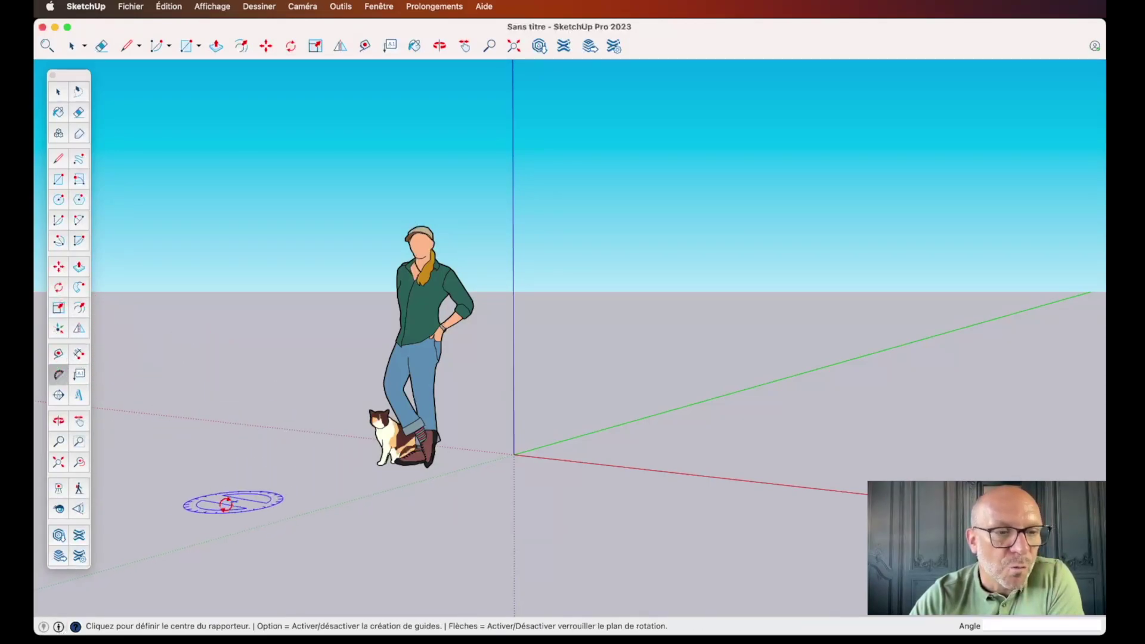
# Step: Place the camera at eye height on the ground and turn the view toward the woman and cat
pyautogui.click(58, 489)
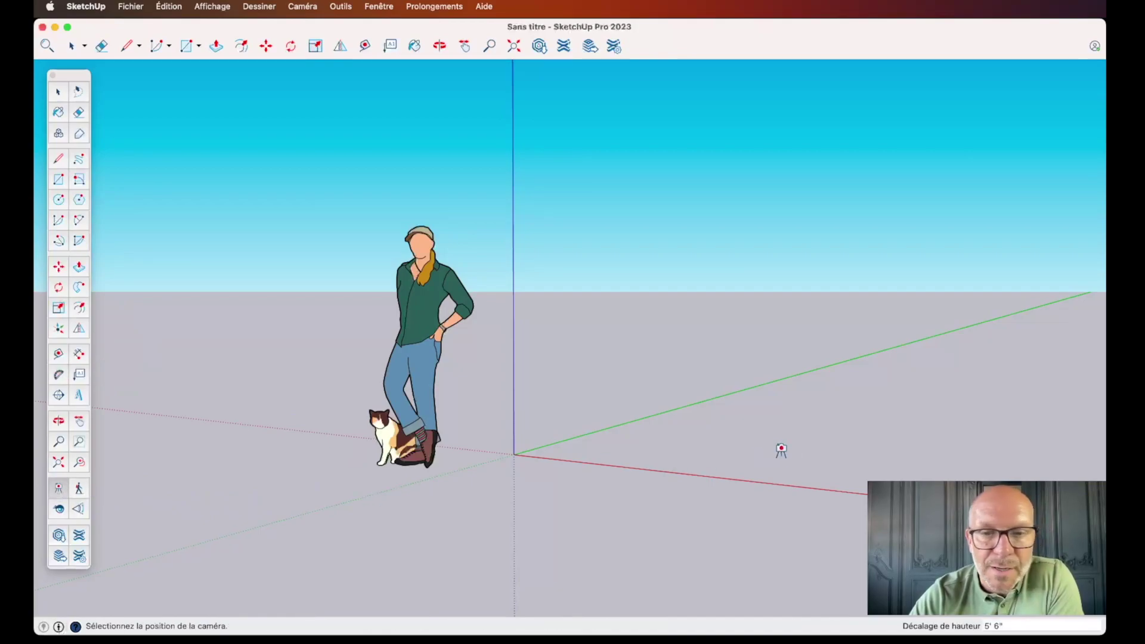
pyautogui.click(804, 449)
pyautogui.moveTo(805, 452); pyautogui.dragTo(680, 368)
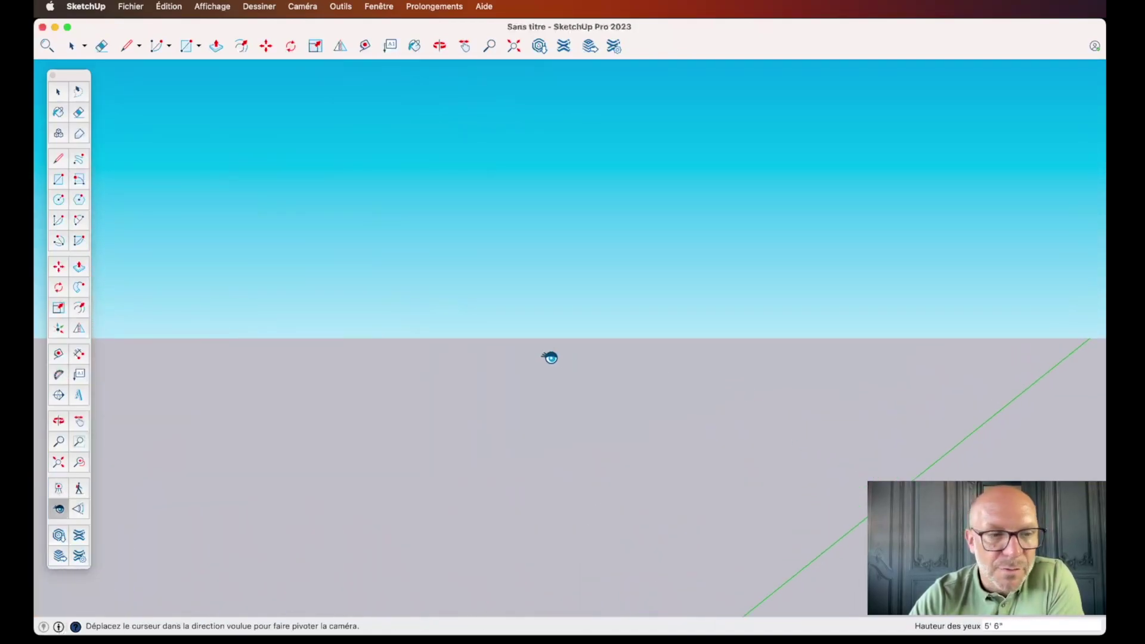
pyautogui.moveTo(550, 358); pyautogui.dragTo(991, 350)
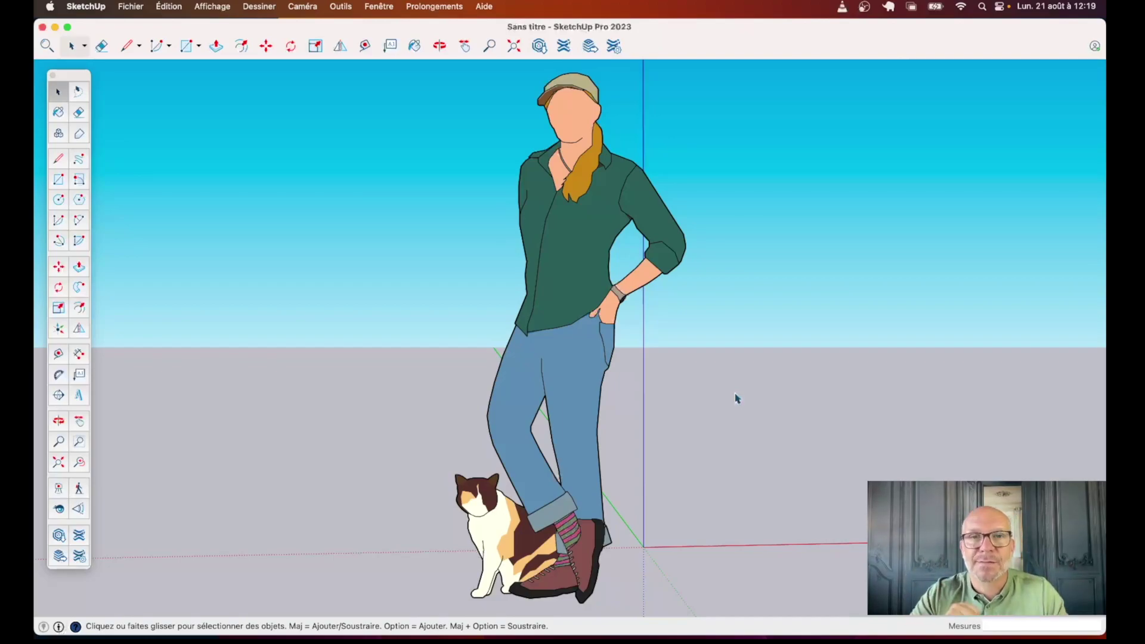
pyautogui.hotkey('ctrl', 'Up')
# Step: In Chrome, screenshot the first product on the 'table basse noguchi' results, then go to the Drawer trends article
pyautogui.click(737, 398)
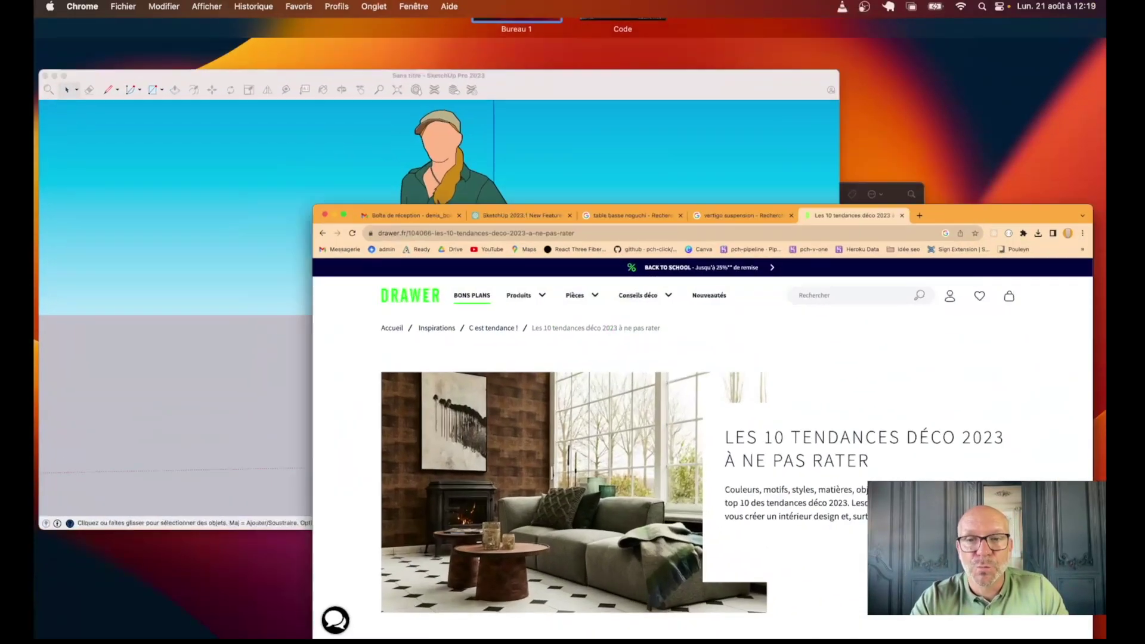
pyautogui.click(469, 39)
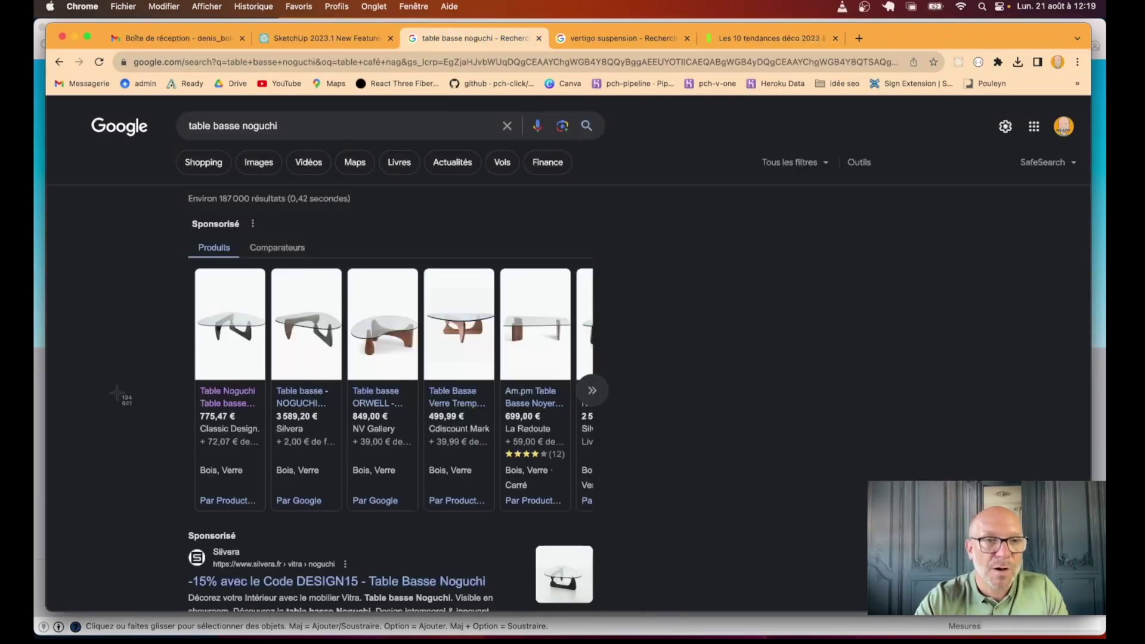
pyautogui.moveTo(197, 299); pyautogui.dragTo(266, 352)
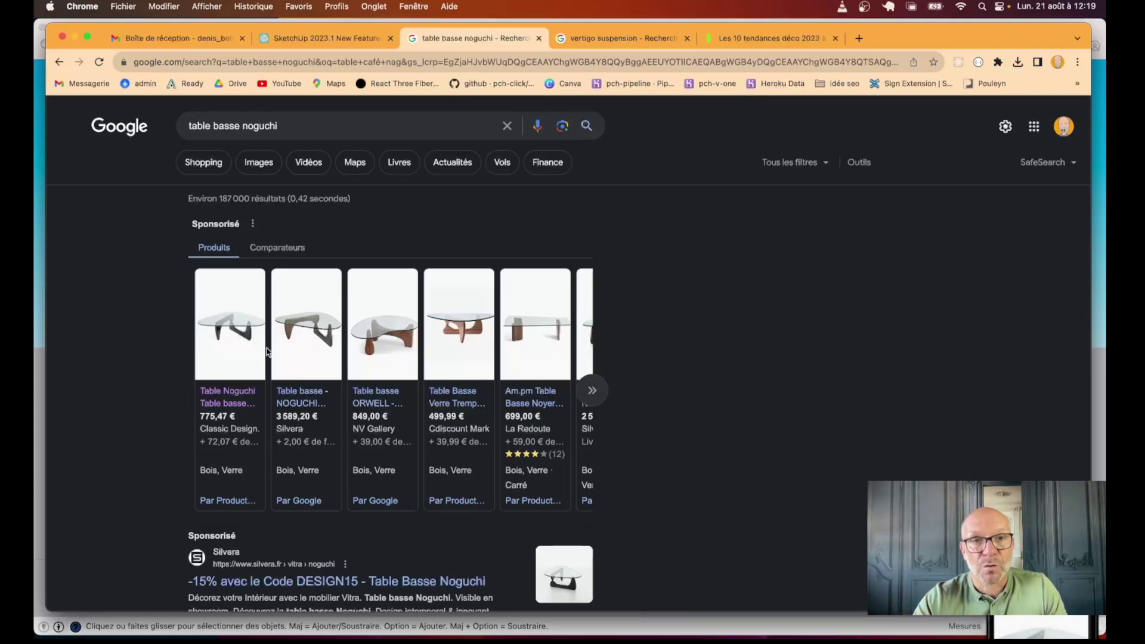
pyautogui.moveTo(535, 324)
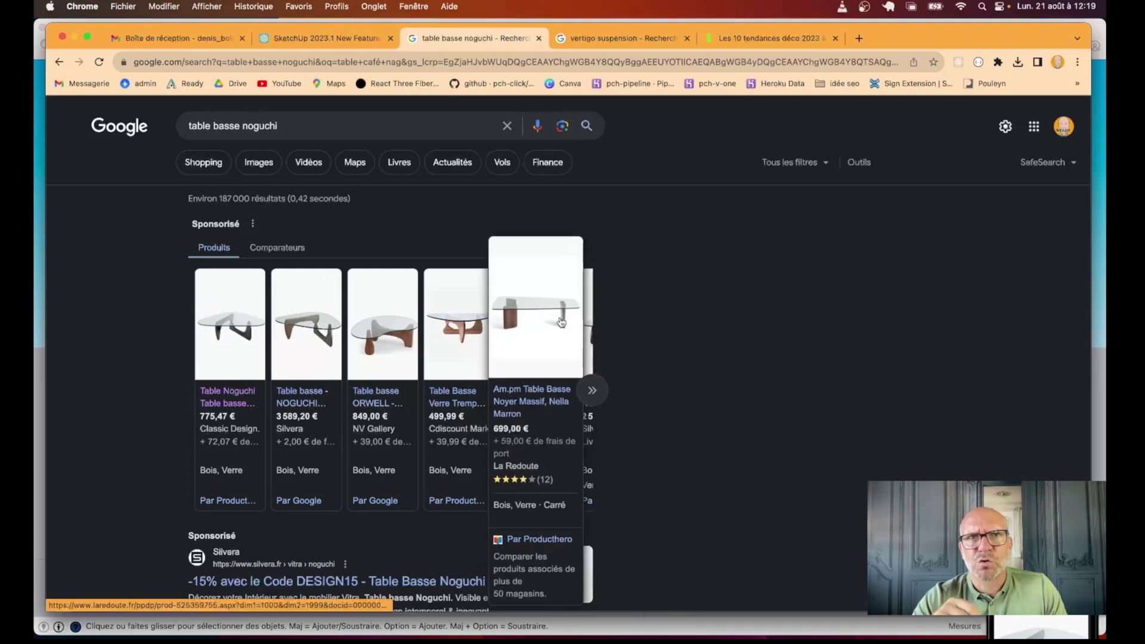
pyautogui.hotkey('ctrl', 'Tab')
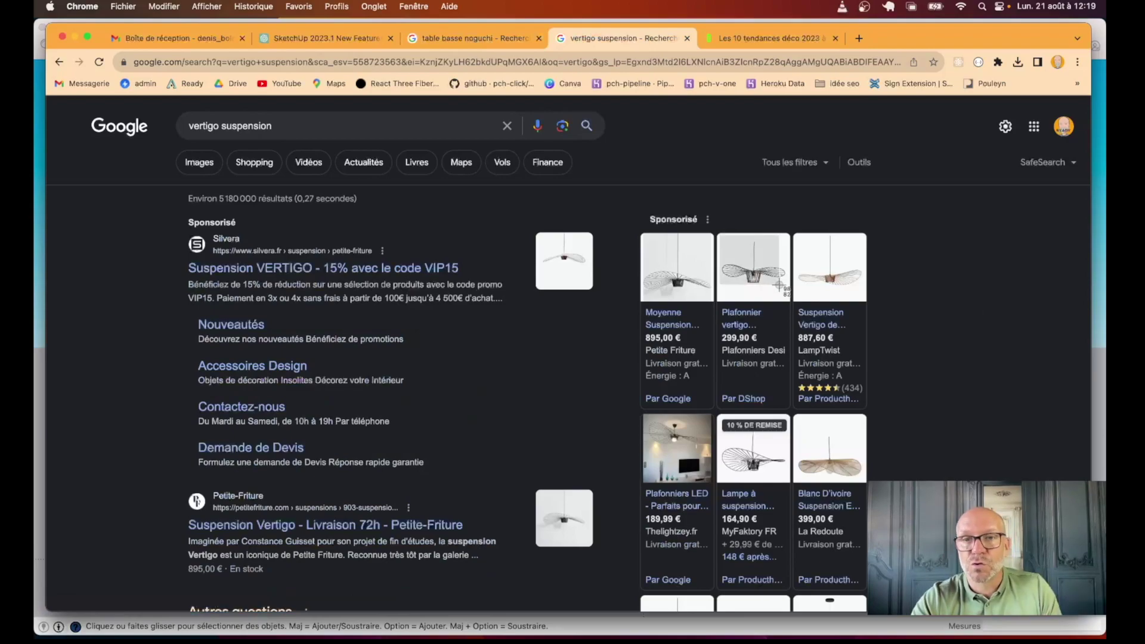
pyautogui.click(764, 40)
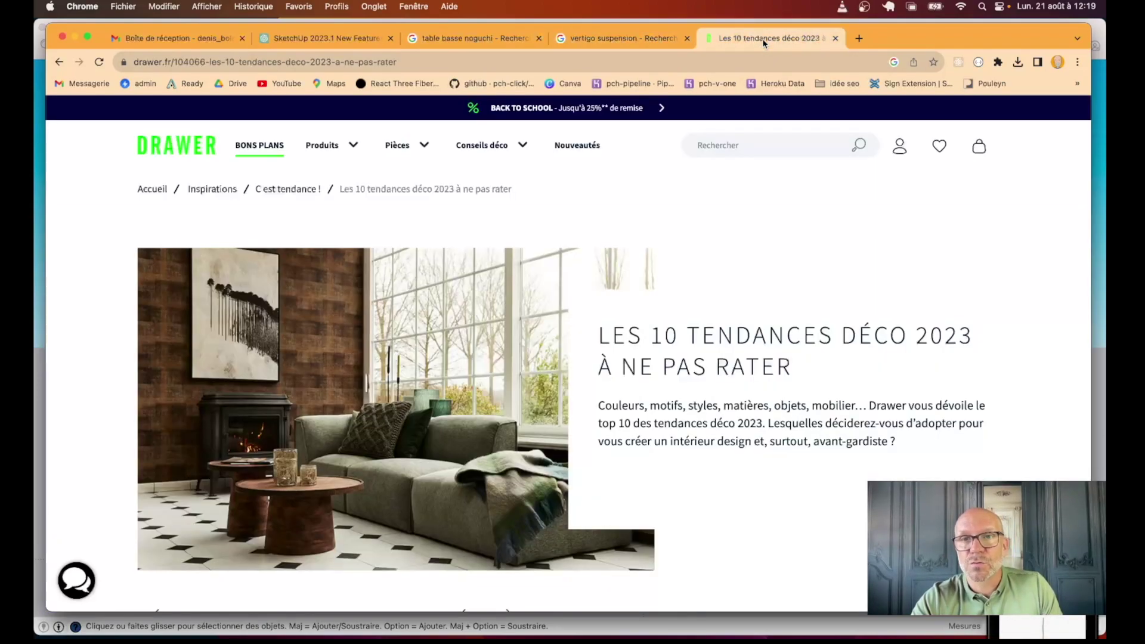
# Step: Screenshot the coffee tables photo in the Drawer article
pyautogui.scroll(-4, 410, 427)
pyautogui.scroll(-3, 410, 427)
pyautogui.scroll(-5, 411, 428)
pyautogui.scroll(15, 411, 428)
pyautogui.scroll(-1, 410, 427)
pyautogui.press('super+shift+4')
pyautogui.moveTo(225, 443); pyautogui.dragTo(386, 578)
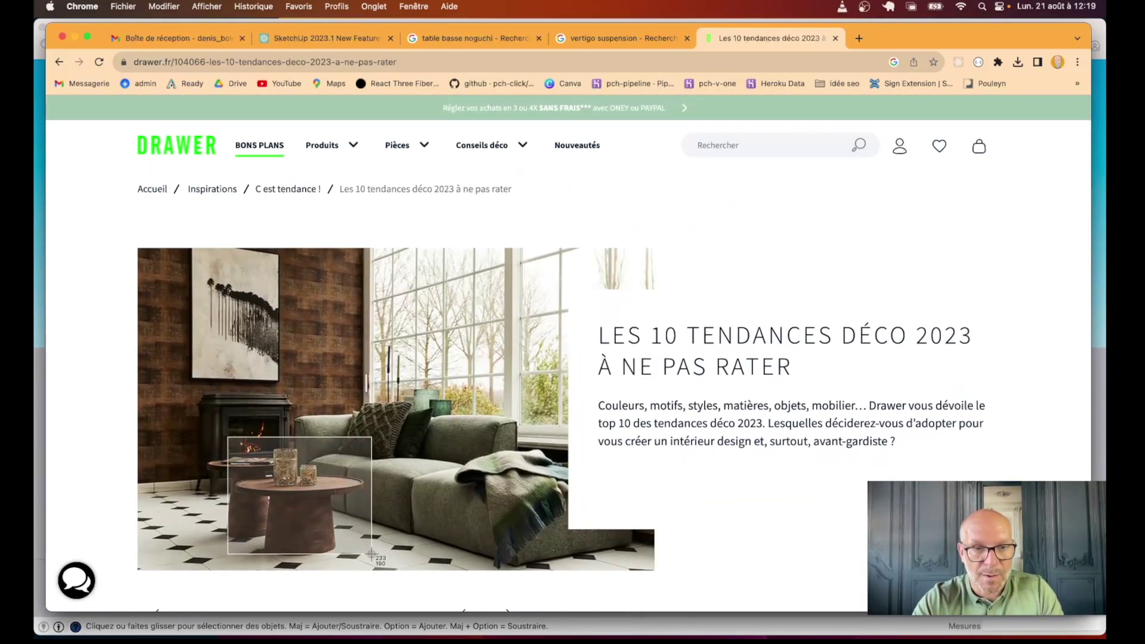
# Step: Further down the article, screenshot the ribbed-glass cabinet photo
pyautogui.scroll(-10, 680, 520)
pyautogui.scroll(-3, 680, 519)
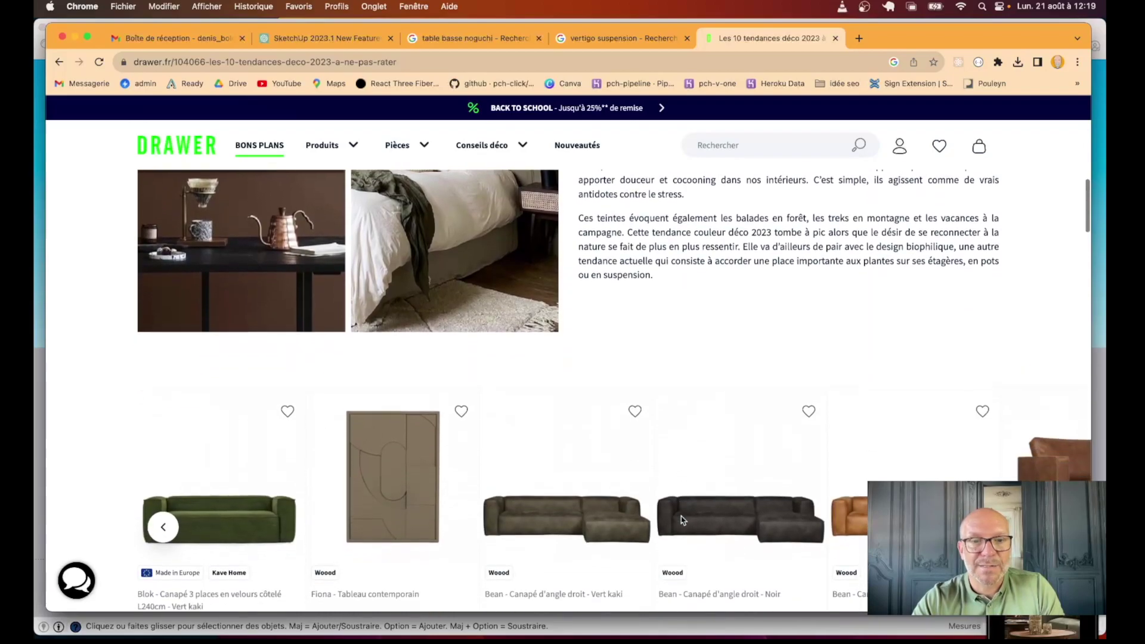
pyautogui.scroll(-4, 681, 520)
pyautogui.scroll(-5, 683, 521)
pyautogui.scroll(-1, 683, 520)
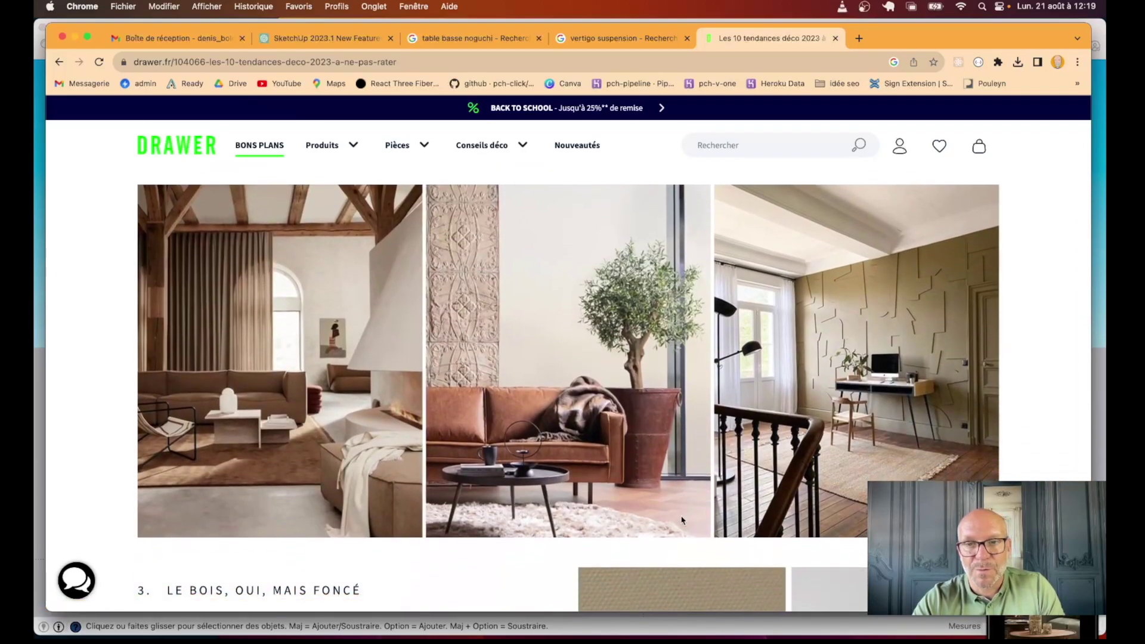
pyautogui.scroll(-3, 683, 520)
pyautogui.scroll(-6, 682, 520)
pyautogui.scroll(2, 681, 519)
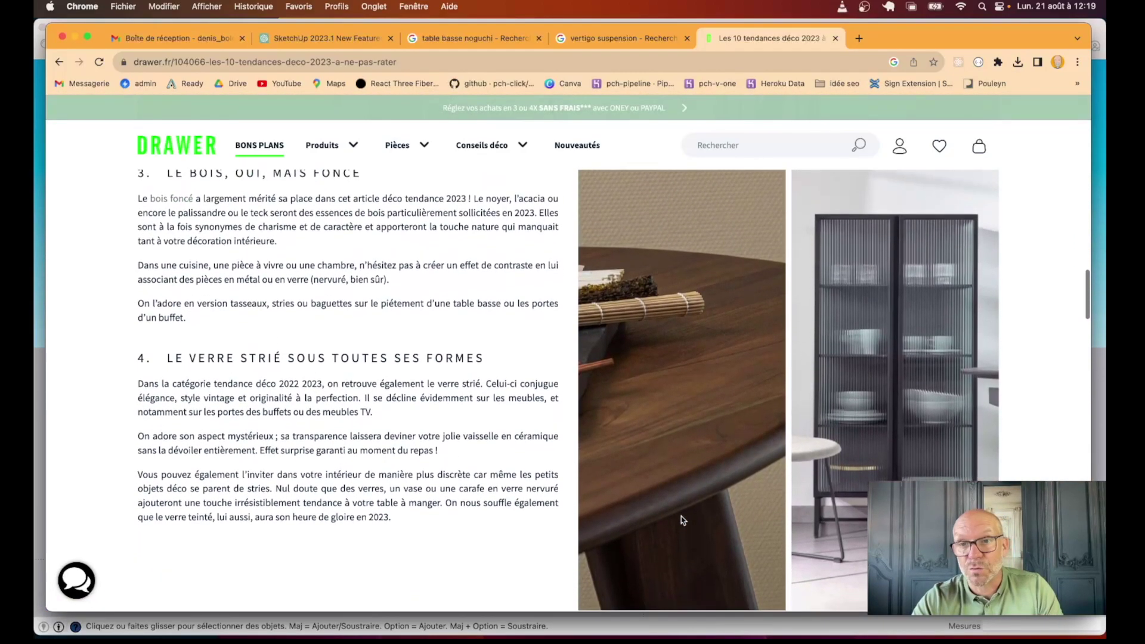
pyautogui.press('super+shift+4')
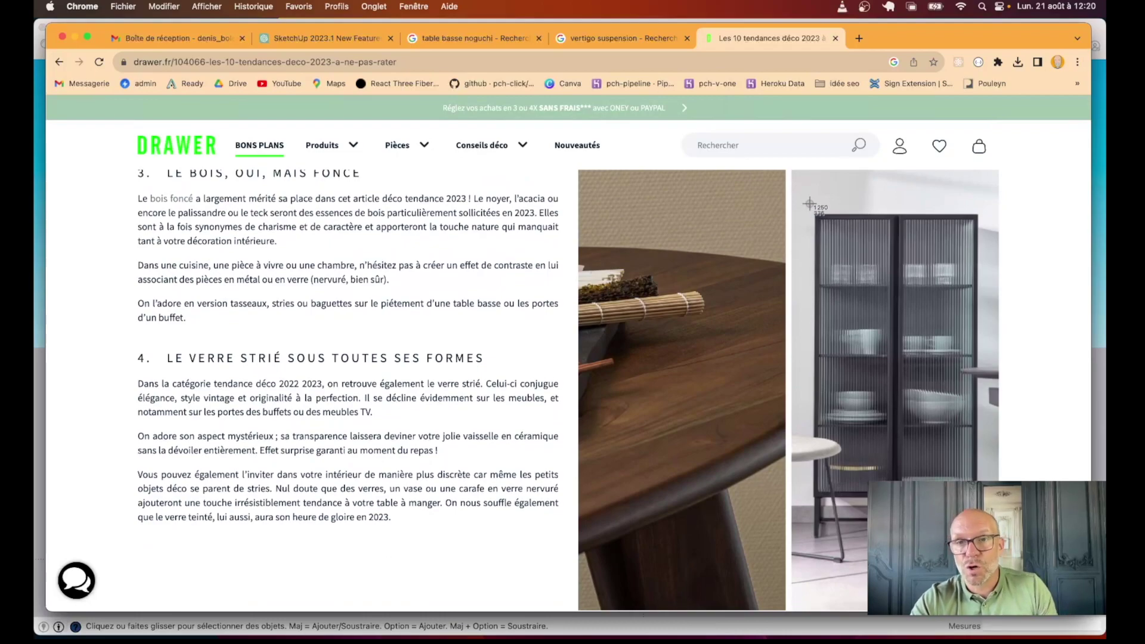
pyautogui.moveTo(804, 197); pyautogui.dragTo(884, 278)
# Step: Capture the living room photo and the mirror photo further down the article
pyautogui.scroll(-1, 488, 490)
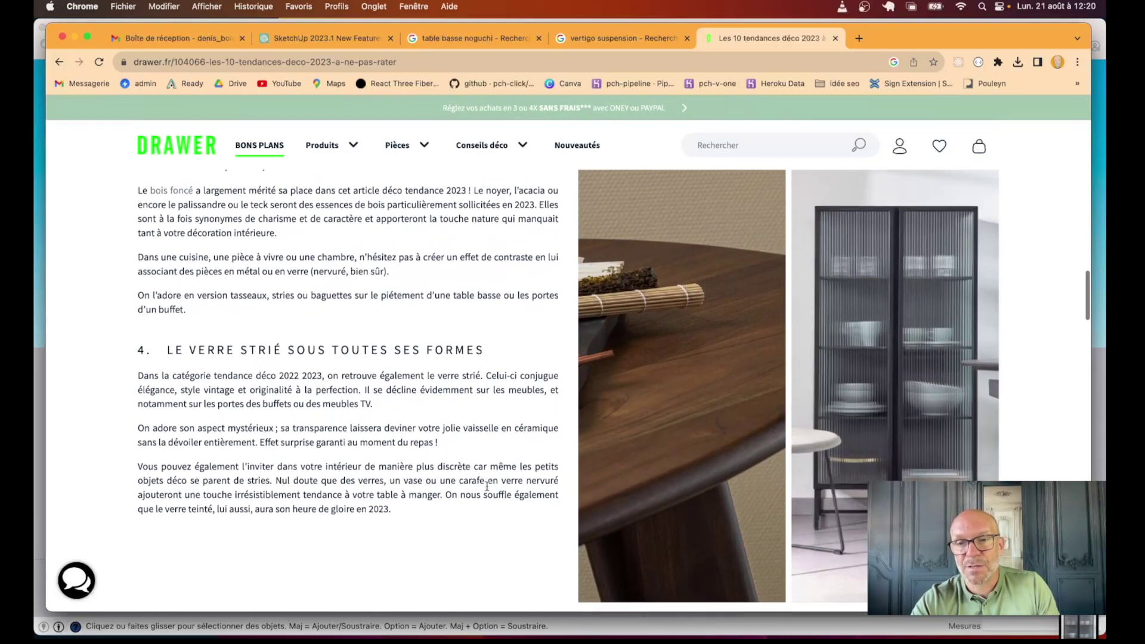
pyautogui.scroll(-5, 488, 490)
pyautogui.scroll(-2, 488, 490)
pyautogui.scroll(-1, 487, 490)
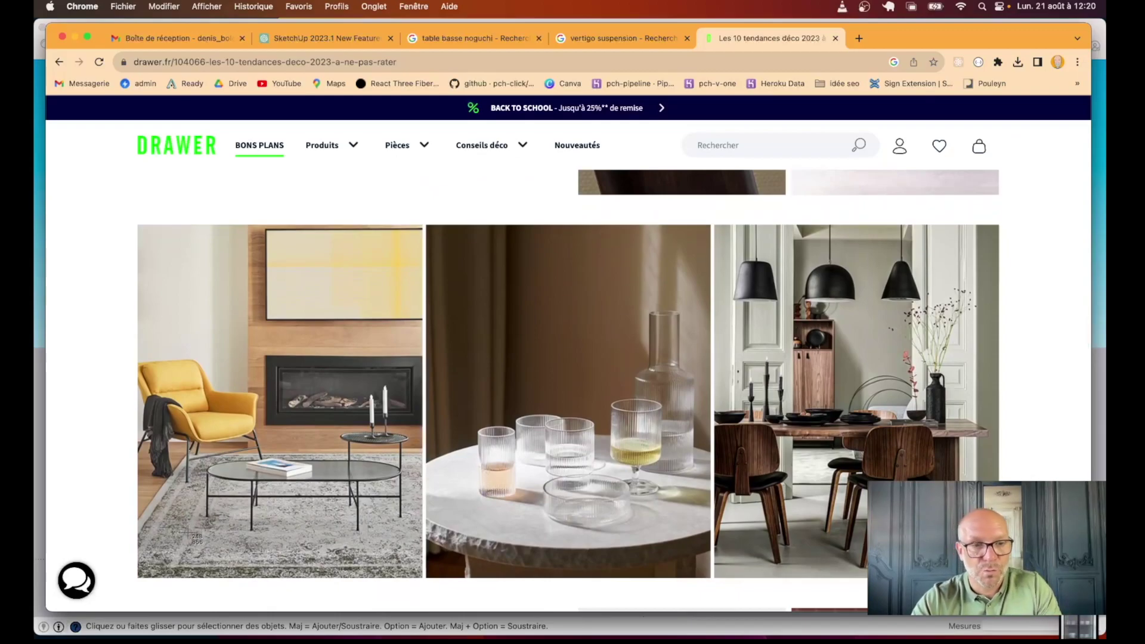
pyautogui.moveTo(191, 539); pyautogui.dragTo(420, 409)
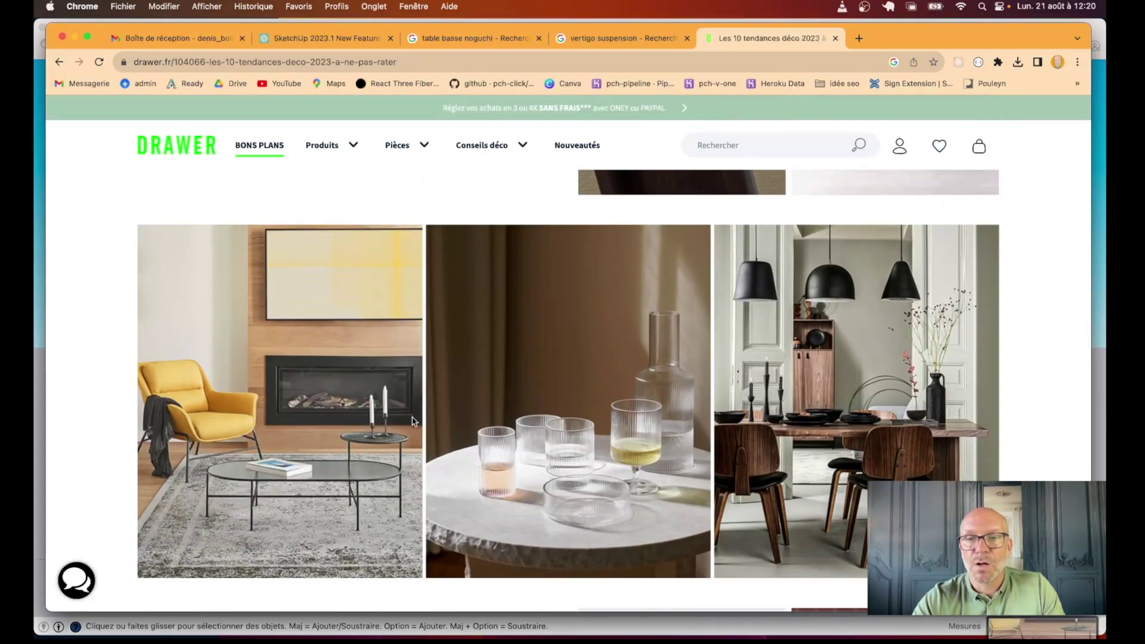
pyautogui.scroll(-5, 756, 476)
pyautogui.scroll(-5, 755, 475)
pyautogui.scroll(-2, 756, 476)
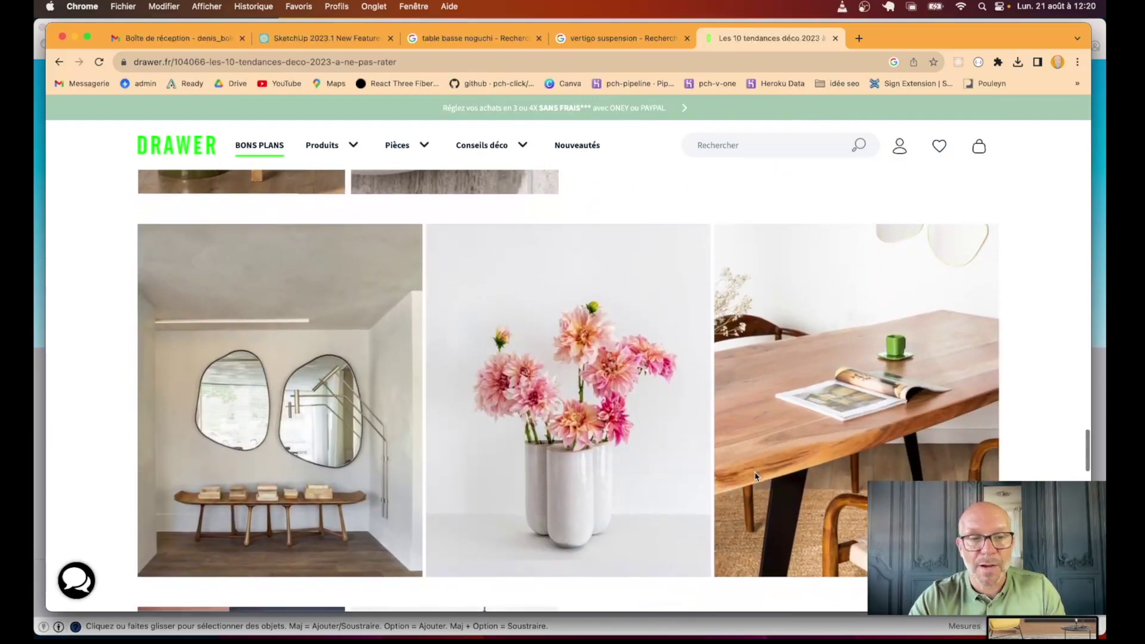
pyautogui.moveTo(187, 339); pyautogui.dragTo(273, 462)
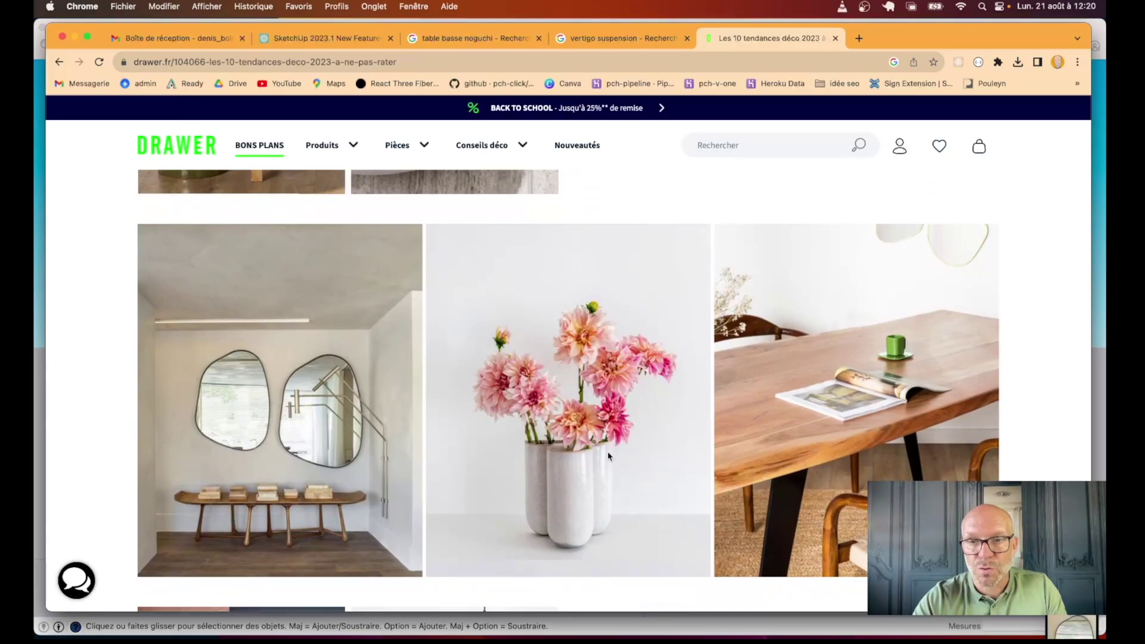
# Step: Screenshot the bench in the left photo, then switch back to SketchUp
pyautogui.hotkey('ctrl', 'Up')
pyautogui.click(722, 572)
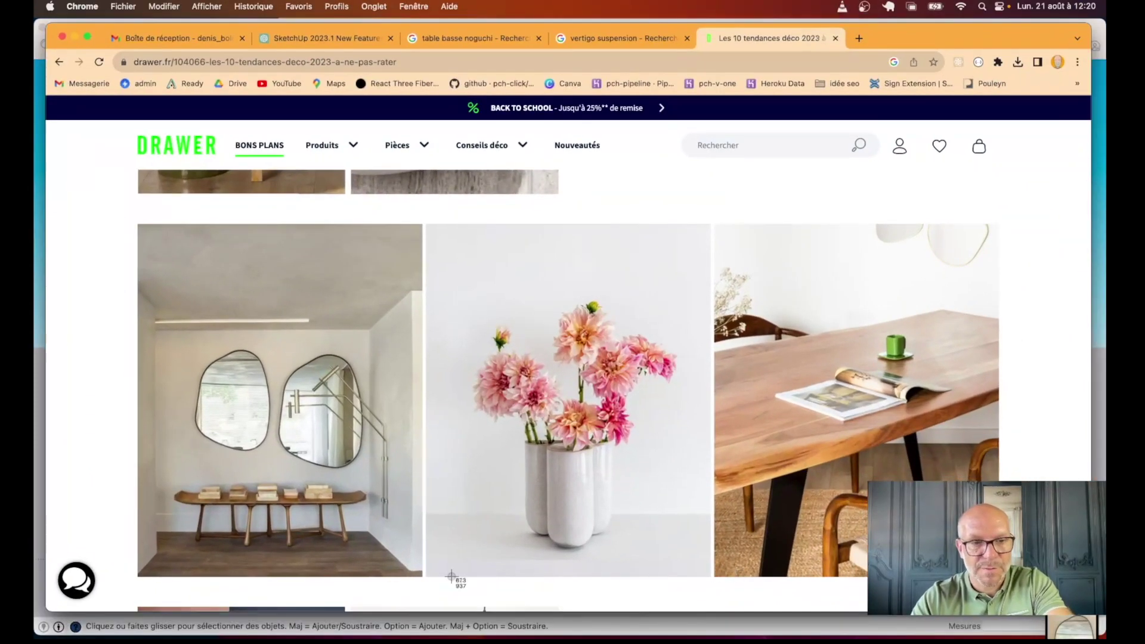
pyautogui.moveTo(169, 476); pyautogui.dragTo(368, 558)
pyautogui.hotkey('ctrl', 'Up')
pyautogui.click(451, 268)
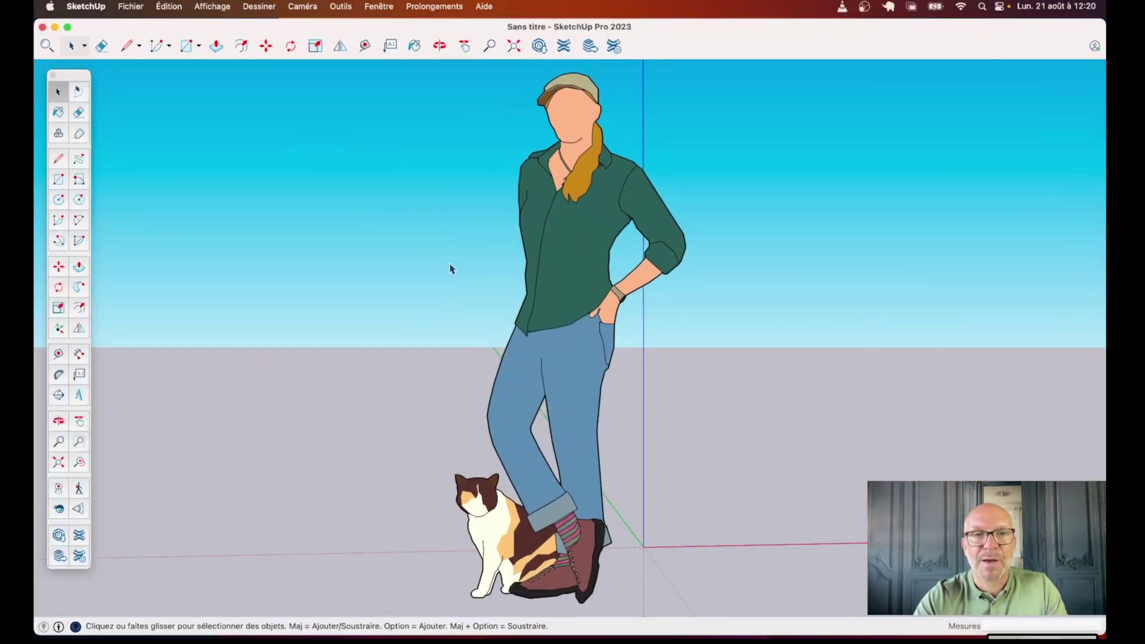
# Step: Run a 3D Warehouse image search using the Noguchi table screenshot
pyautogui.click(538, 48)
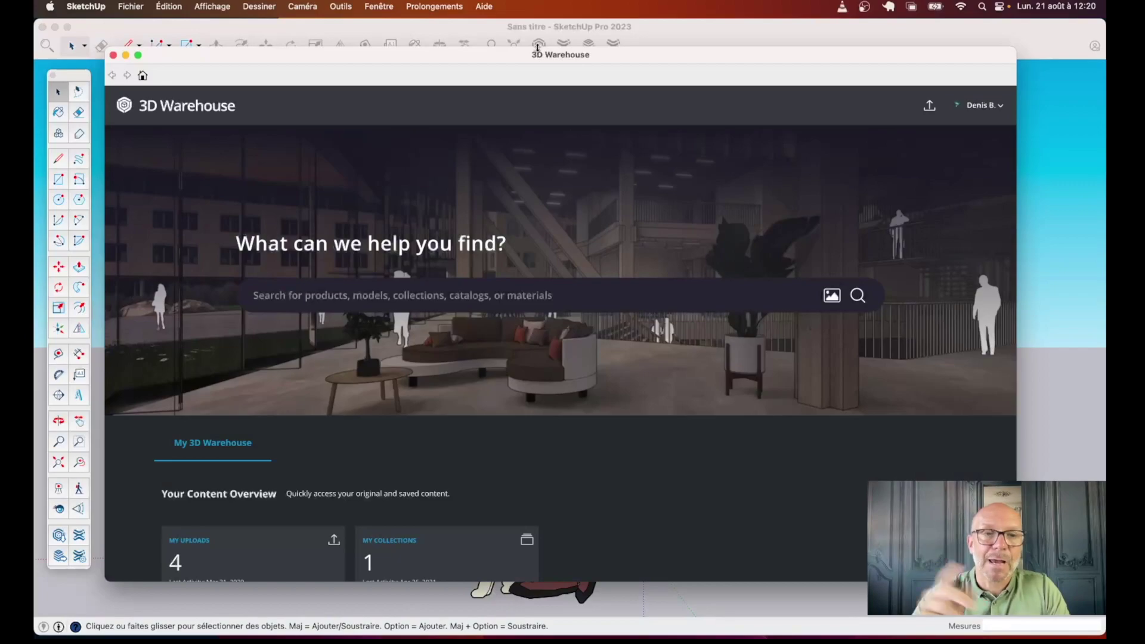
pyautogui.click(832, 297)
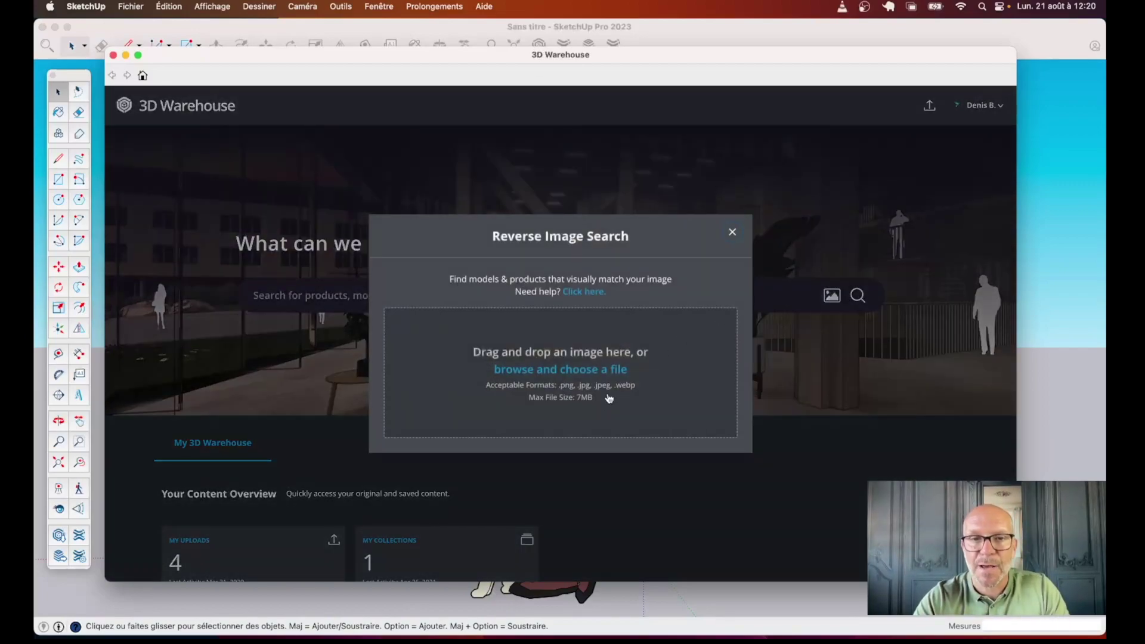
pyautogui.click(592, 372)
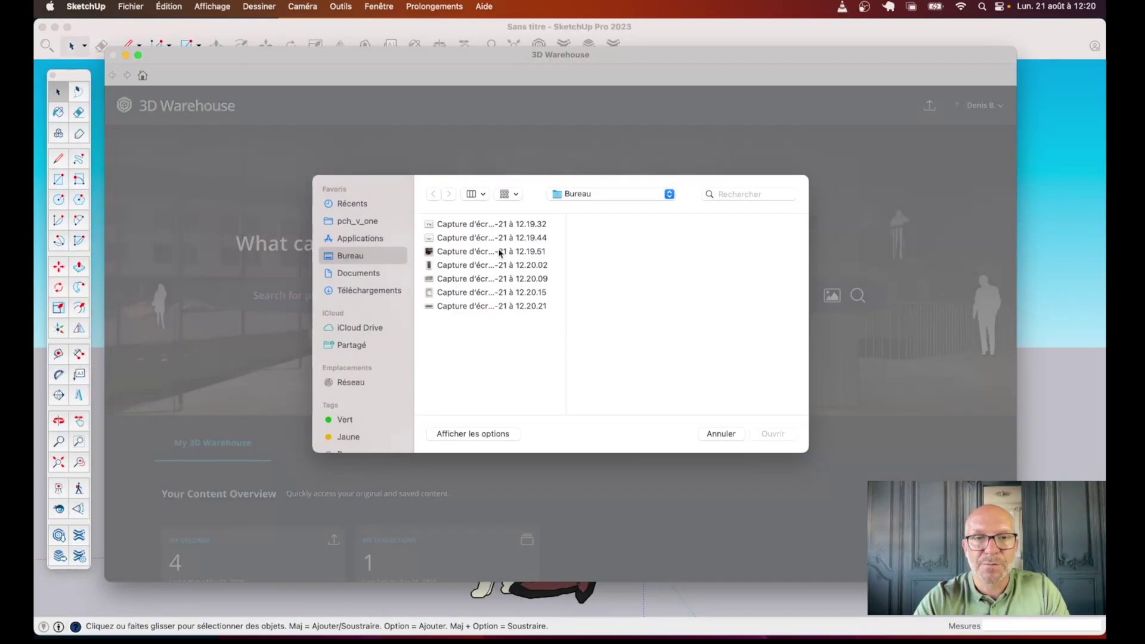
pyautogui.click(498, 226)
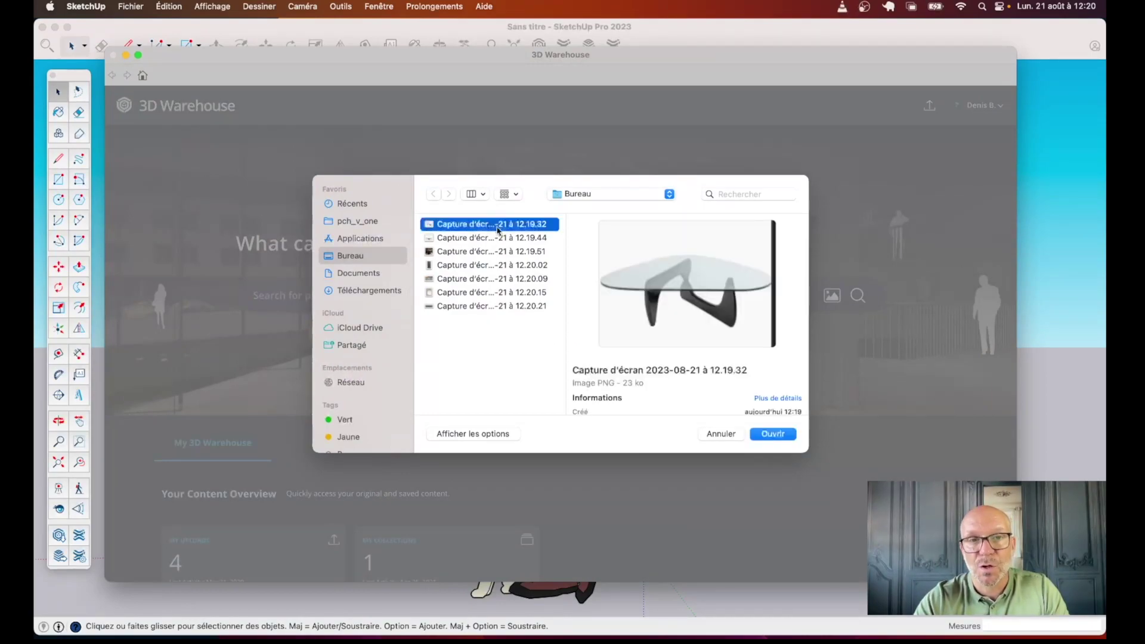
pyautogui.doubleClick(497, 227)
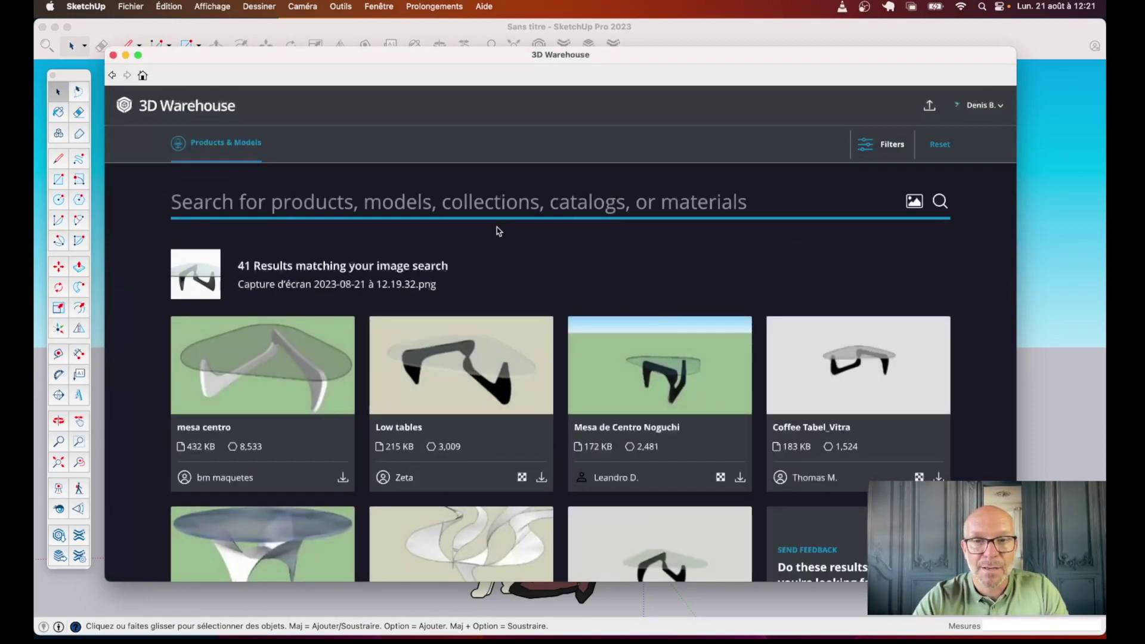
# Step: Scroll through the 41 matching models to pick a coffee table
pyautogui.scroll(-4, 496, 227)
pyautogui.scroll(4, 496, 228)
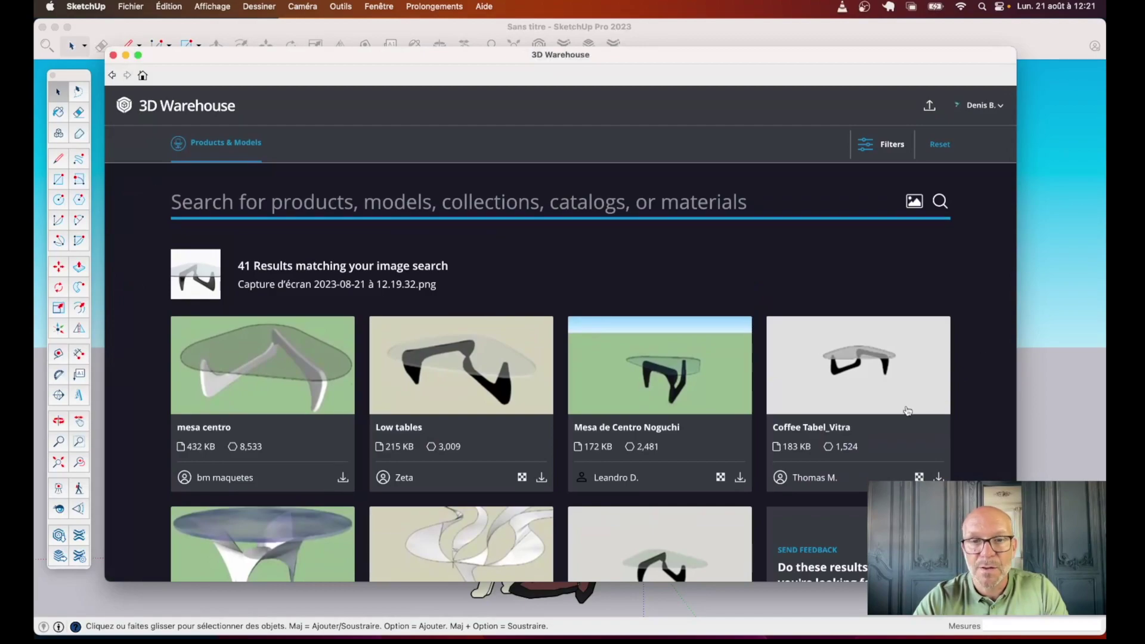
pyautogui.scroll(-1, 908, 410)
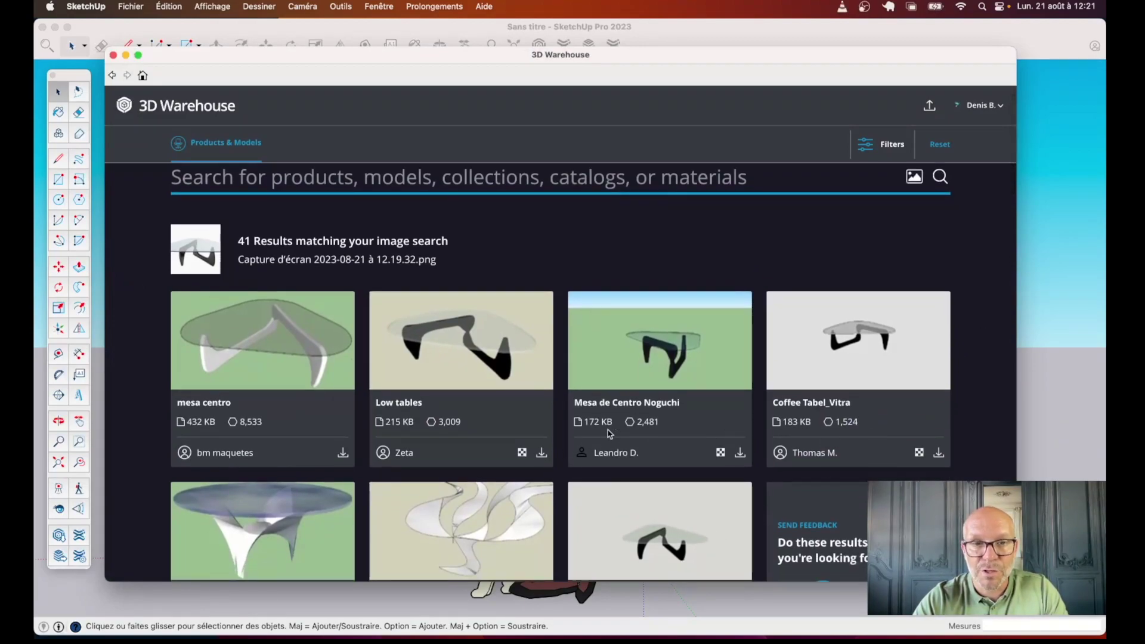
pyautogui.scroll(-10, 607, 431)
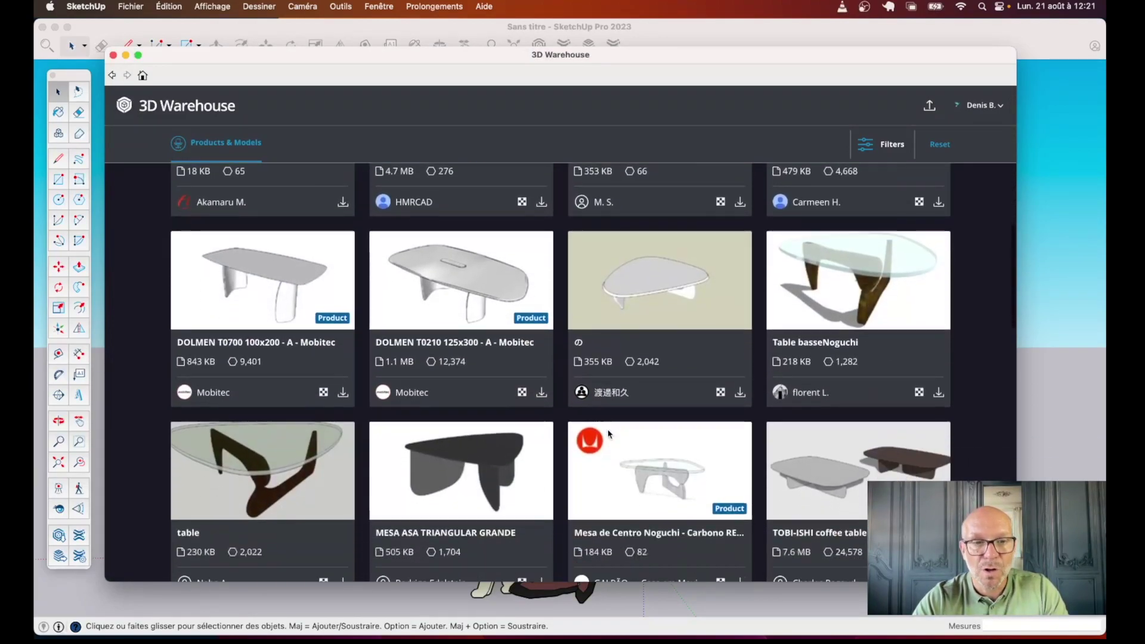
pyautogui.scroll(-3, 608, 434)
pyautogui.scroll(-5, 608, 434)
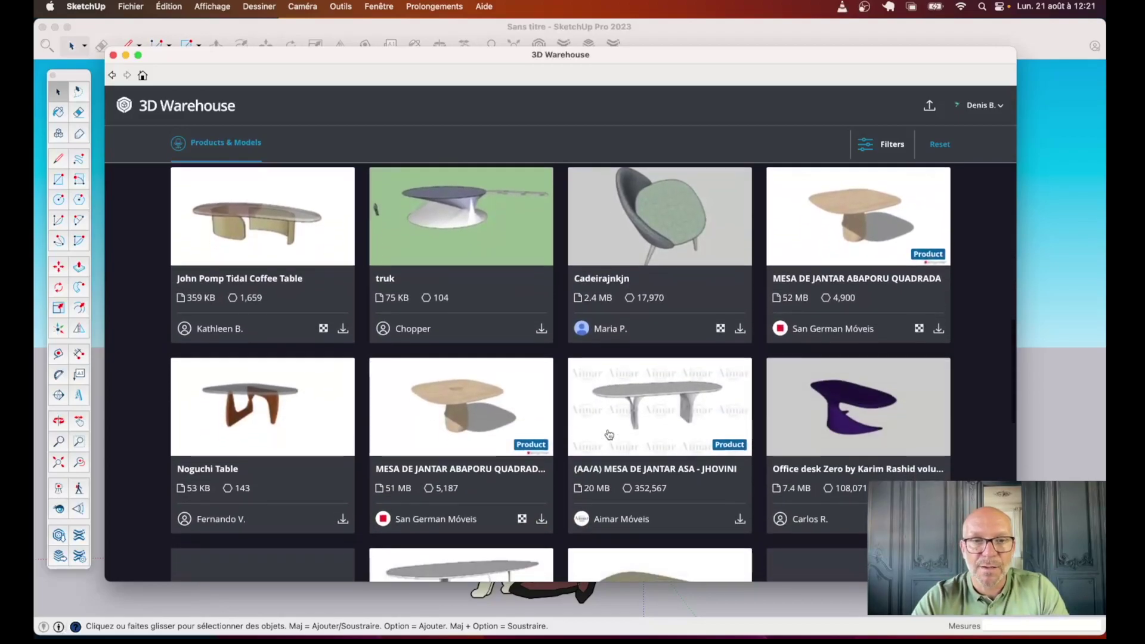
pyautogui.scroll(-2, 608, 434)
pyautogui.scroll(-5, 608, 433)
pyautogui.scroll(-8, 608, 432)
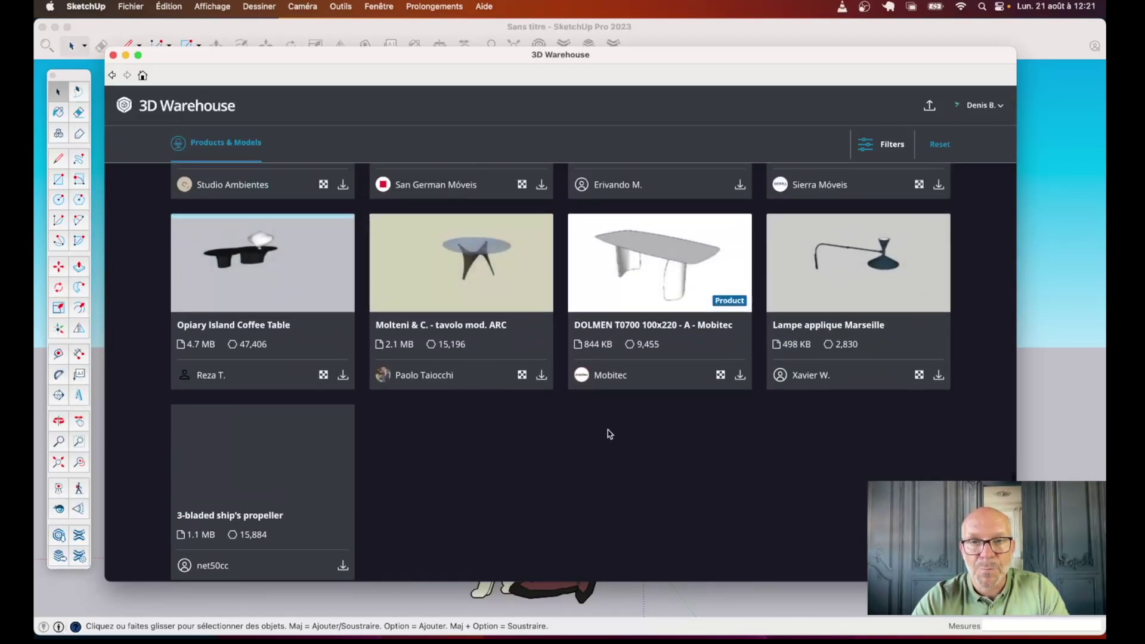
pyautogui.scroll(15, 607, 431)
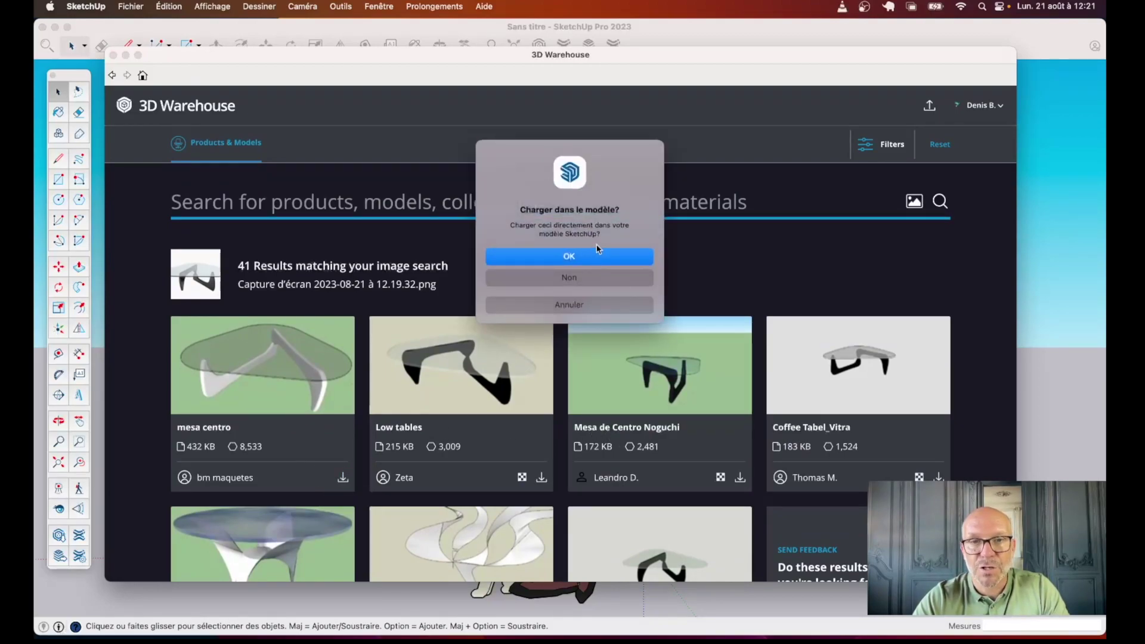
# Step: Load the Noguchi-style glass coffee table into the model and place it in the scene
pyautogui.click(593, 256)
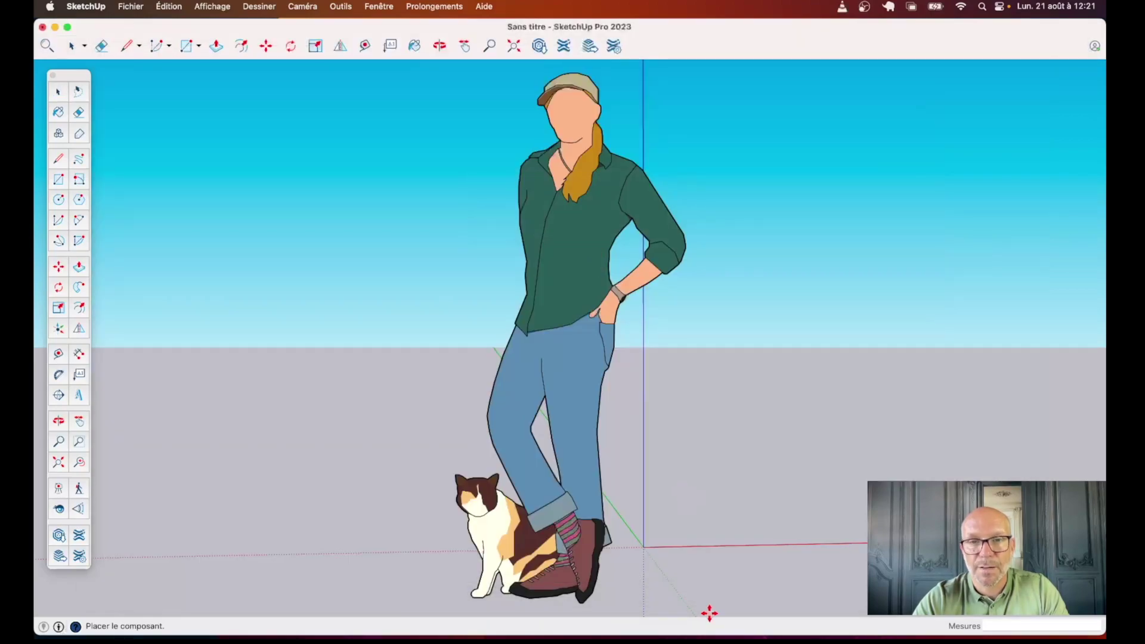
pyautogui.click(709, 541)
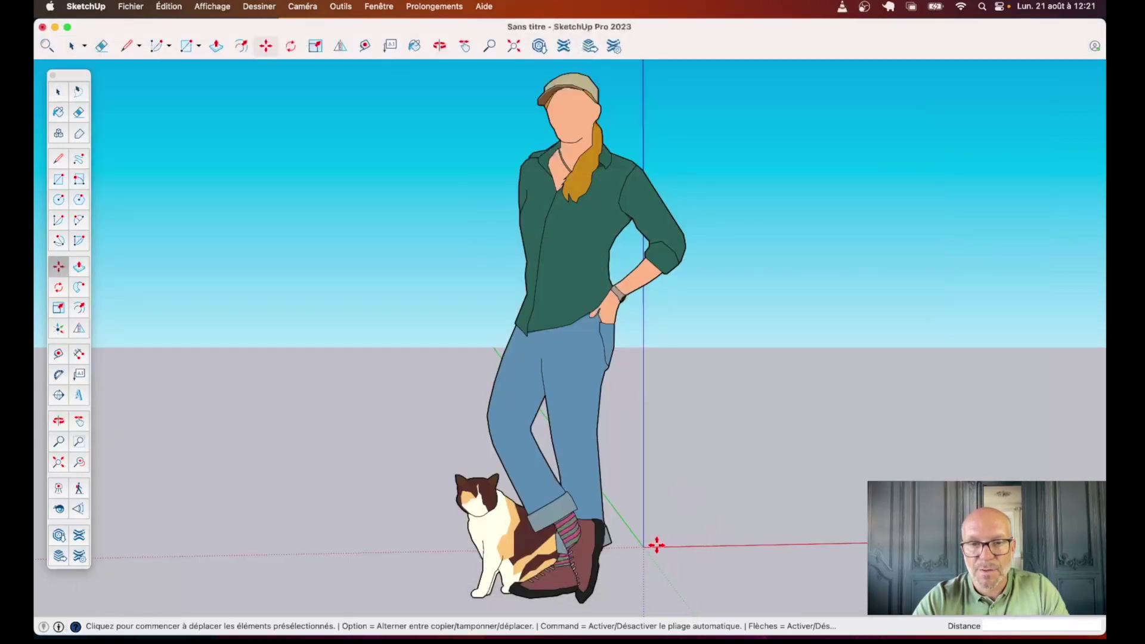
pyautogui.scroll(-5, 652, 531)
pyautogui.scroll(2, 716, 522)
pyautogui.scroll(1, 715, 521)
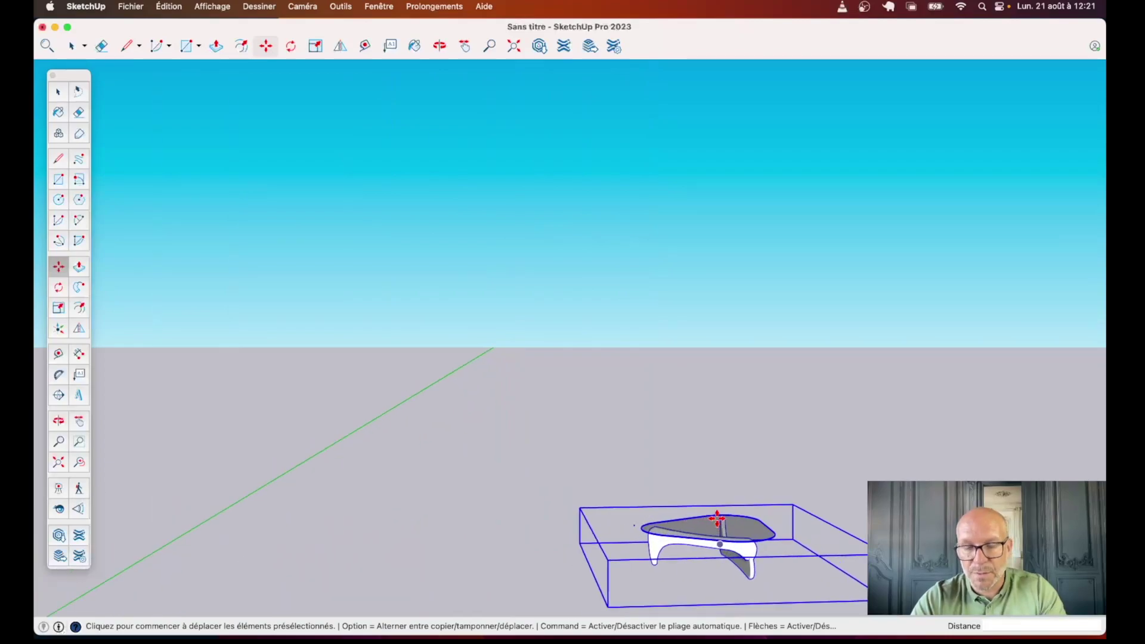
pyautogui.scroll(-2, 717, 517)
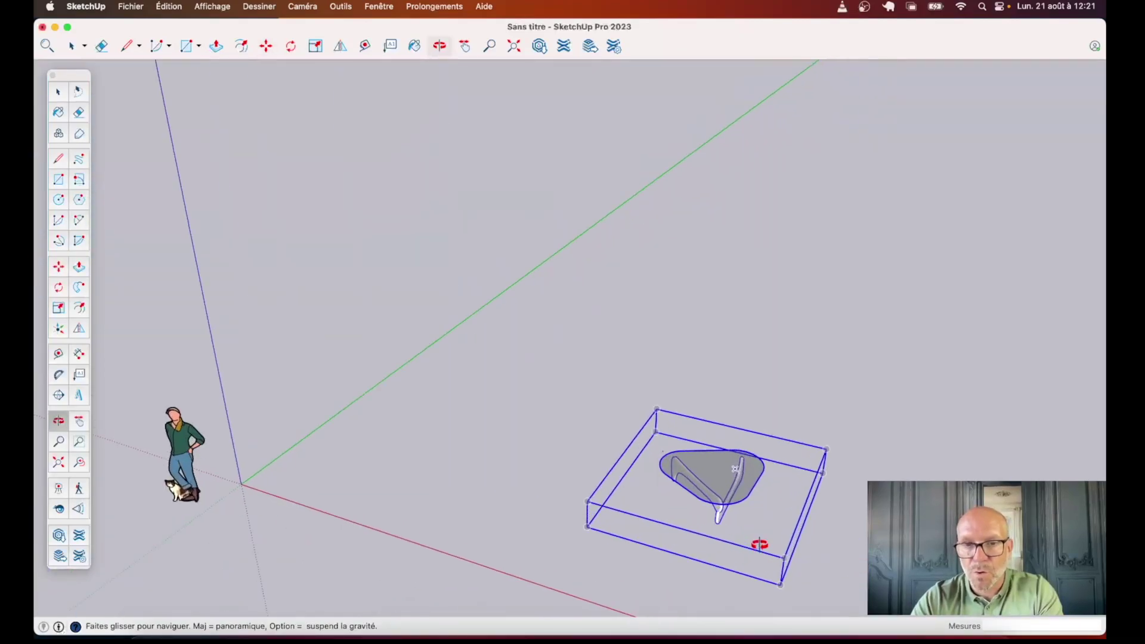
# Step: Orbit to view the placed table from above and clear the selection
pyautogui.moveTo(718, 519); pyautogui.dragTo(759, 543, button='middle')
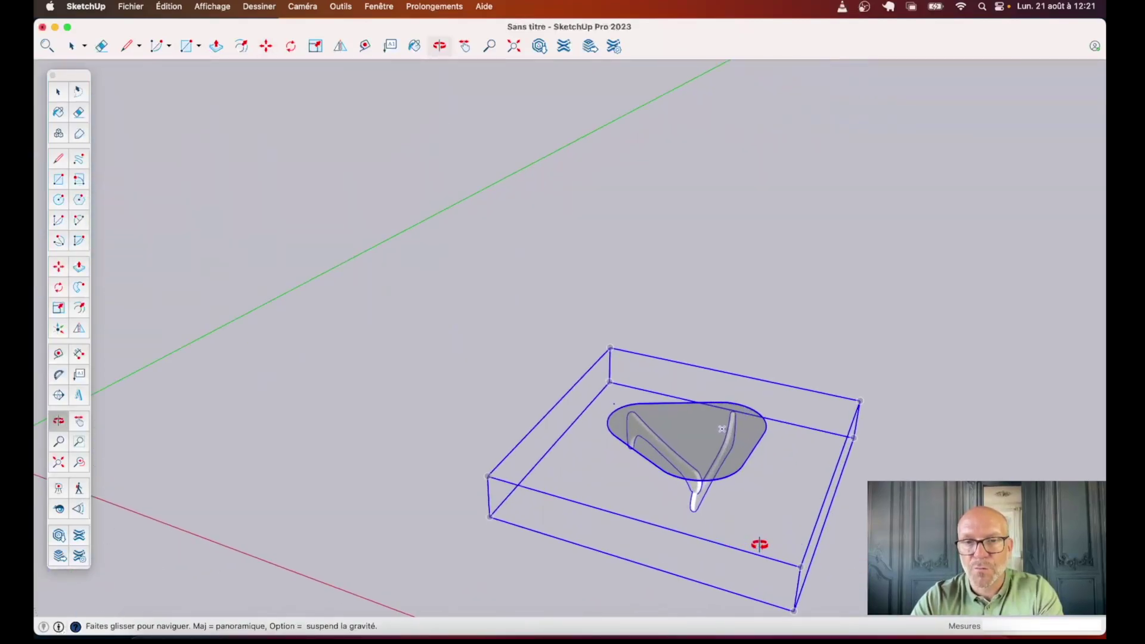
pyautogui.press('space')
pyautogui.click(482, 436)
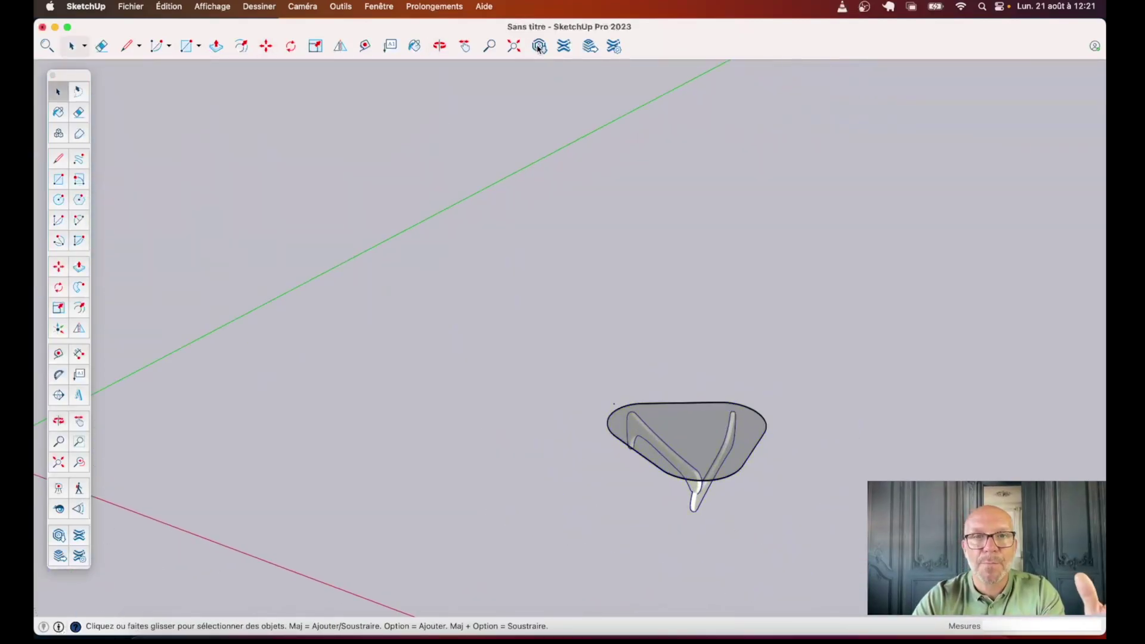
pyautogui.click(538, 46)
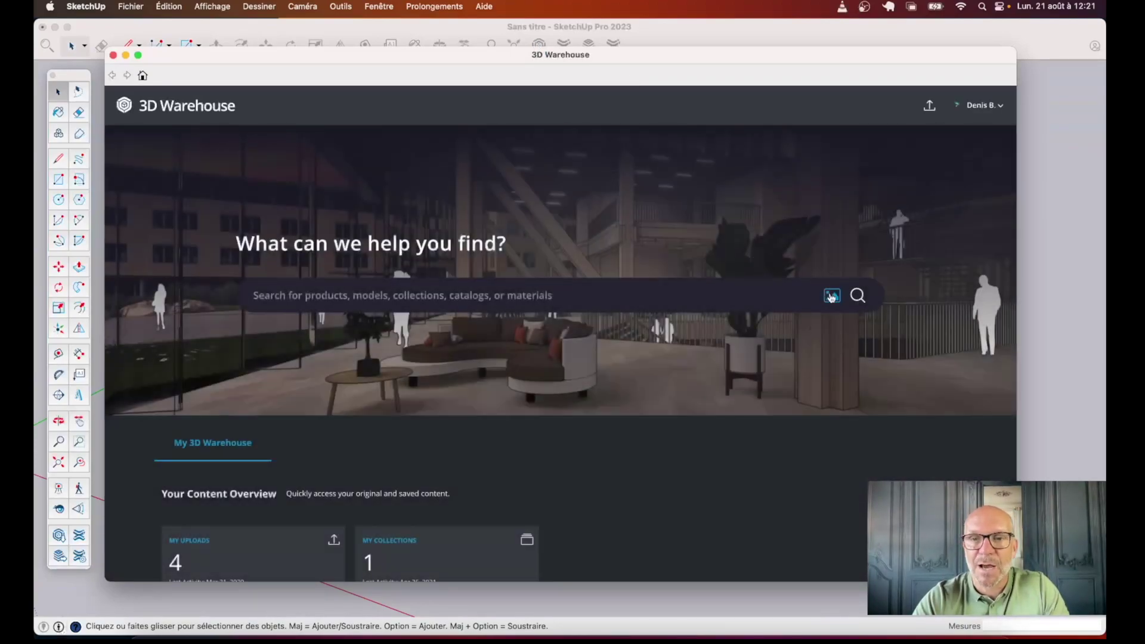
# Step: Image-search 3D Warehouse with the 12.19.44 pendant lamp screenshot and rate the 35 results helpful
pyautogui.click(832, 296)
pyautogui.click(554, 372)
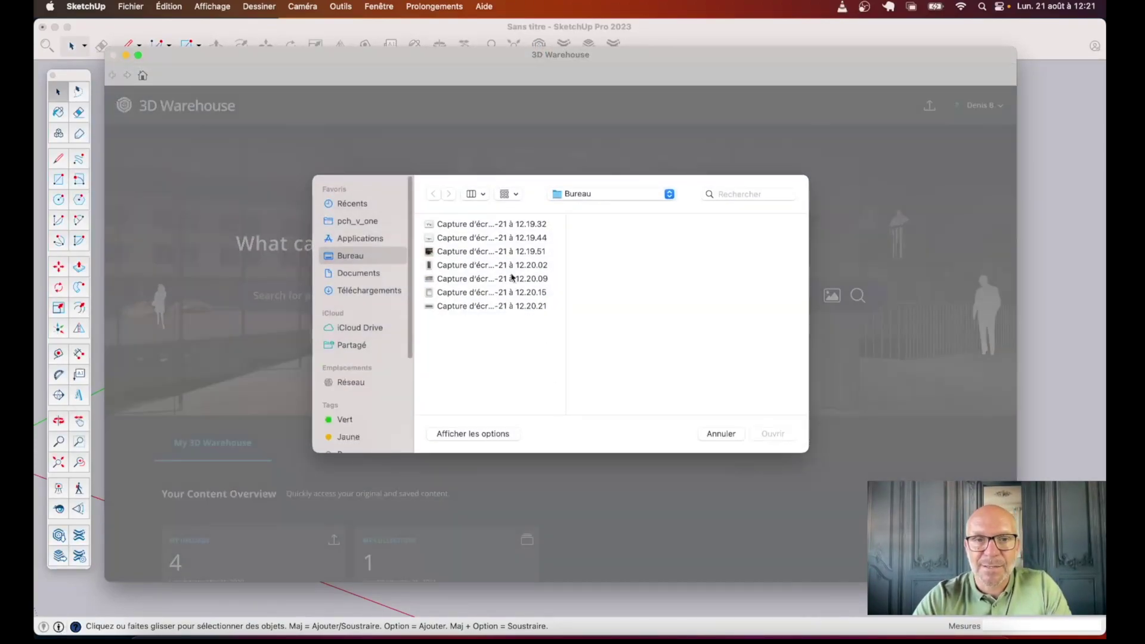
pyautogui.click(451, 235)
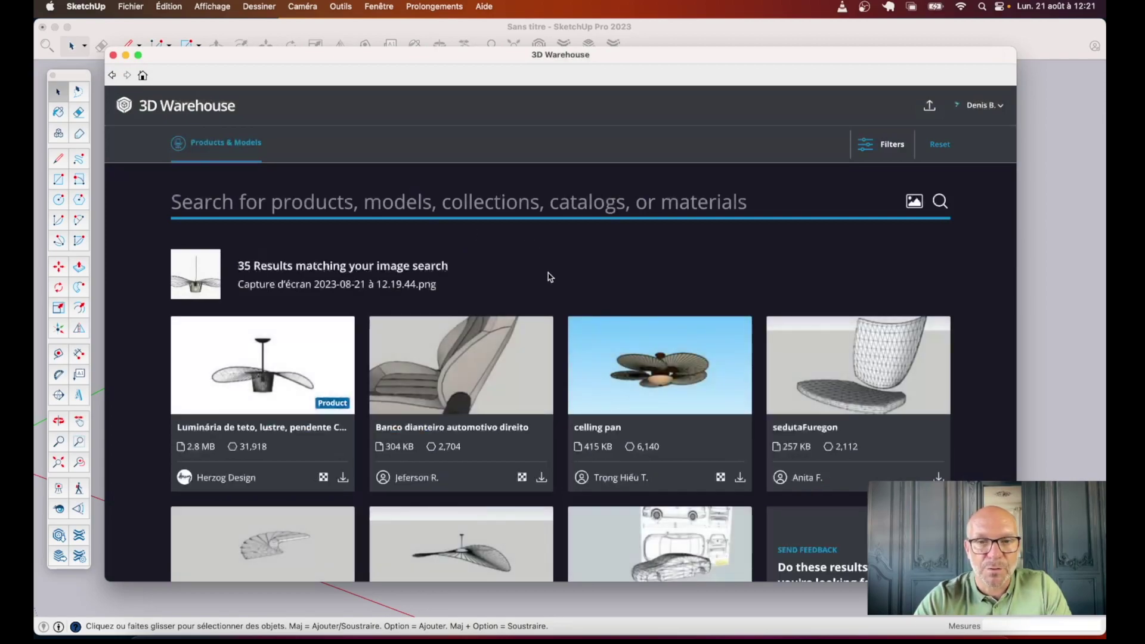
pyautogui.scroll(-5, 316, 390)
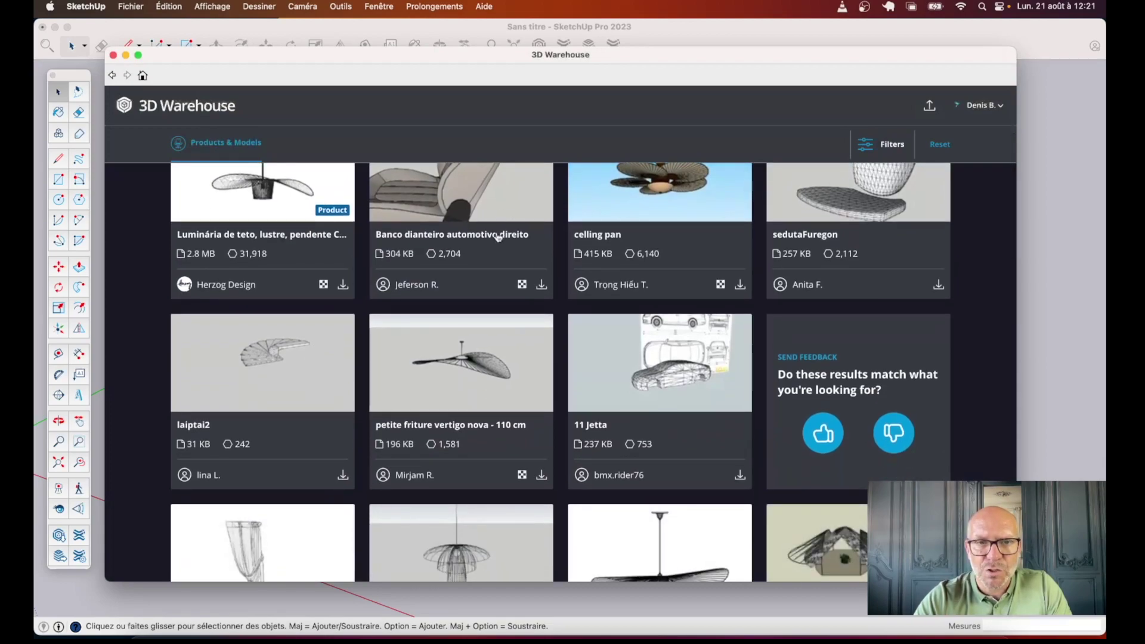
pyautogui.scroll(2, 495, 233)
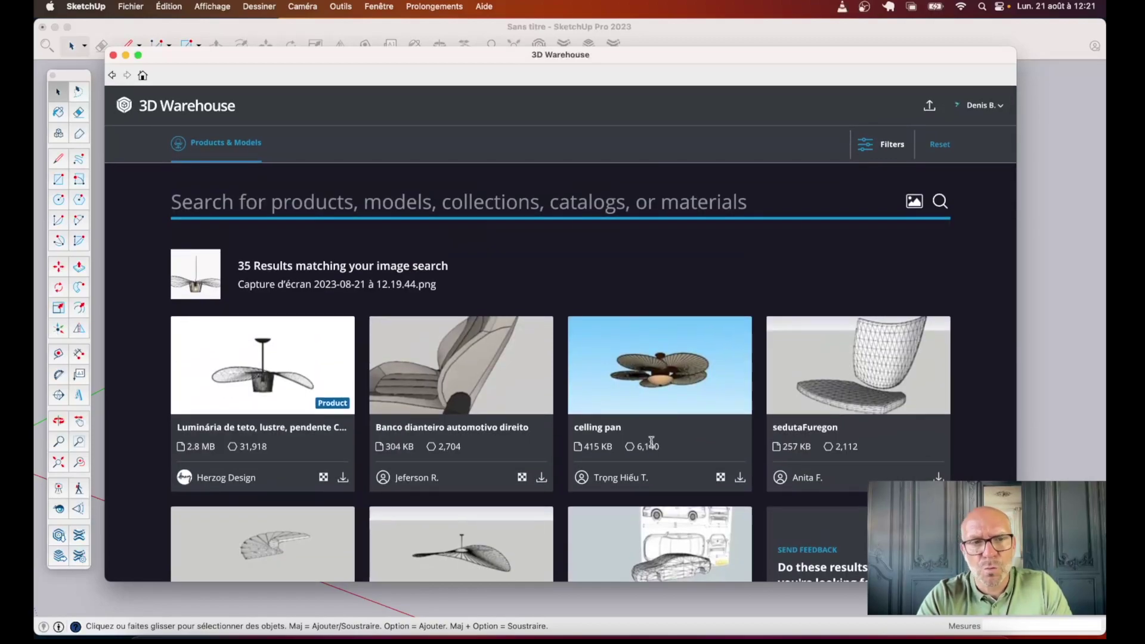
pyautogui.scroll(-3, 652, 446)
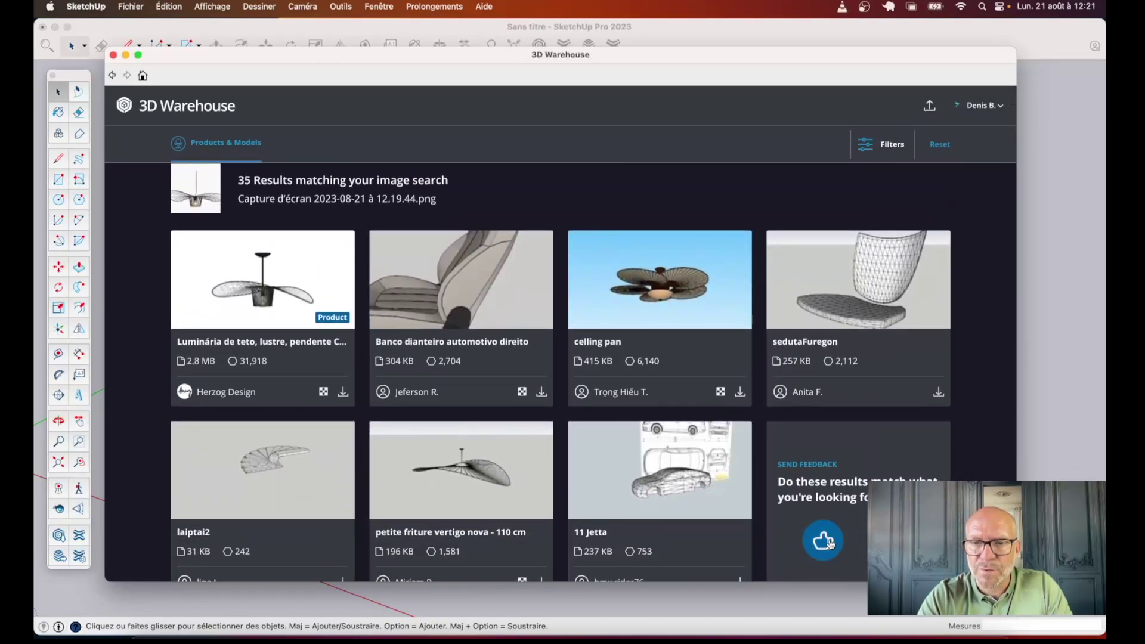
pyautogui.click(831, 543)
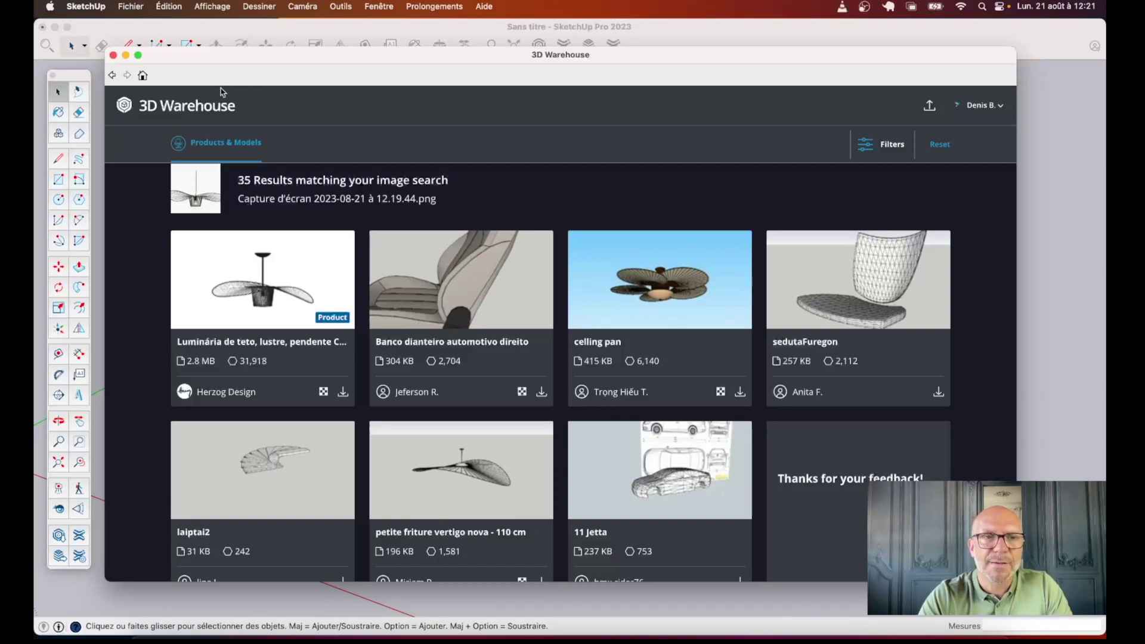
# Step: From the 3D Warehouse home page, image-search with the 12.19.51 screenshot
pyautogui.click(215, 109)
pyautogui.click(832, 297)
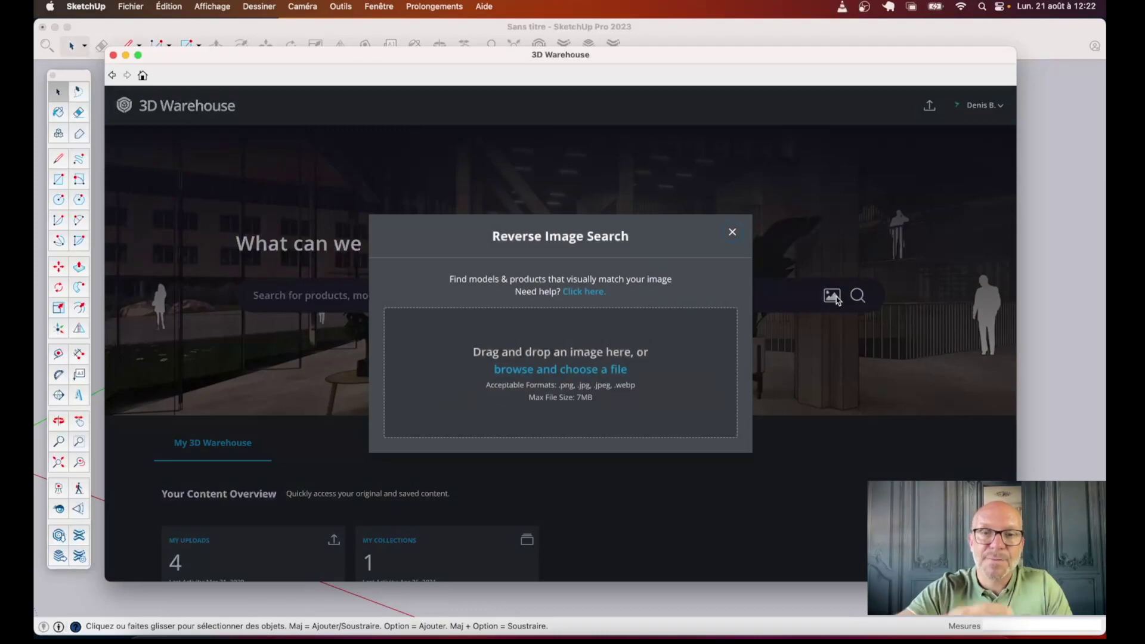
pyautogui.click(573, 370)
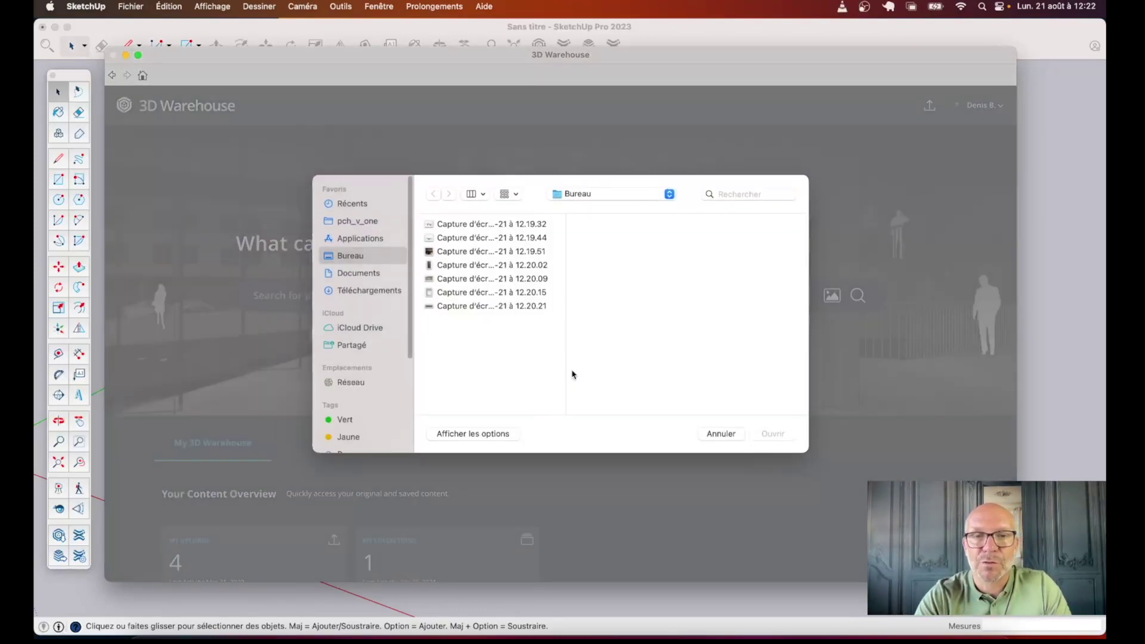
pyautogui.click(467, 257)
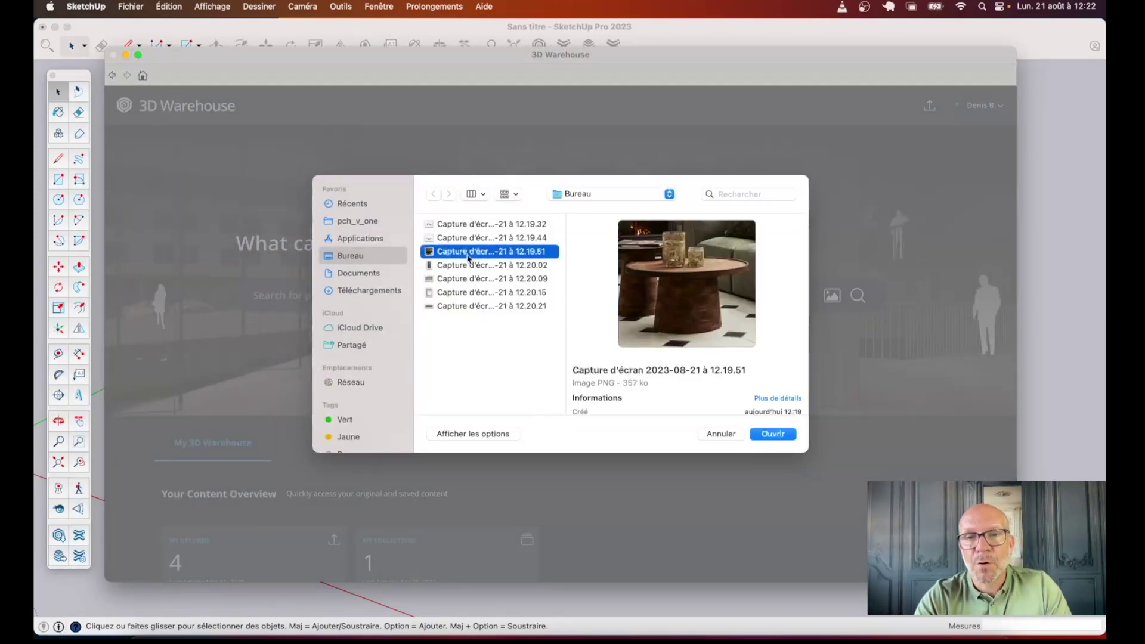
pyautogui.doubleClick(467, 258)
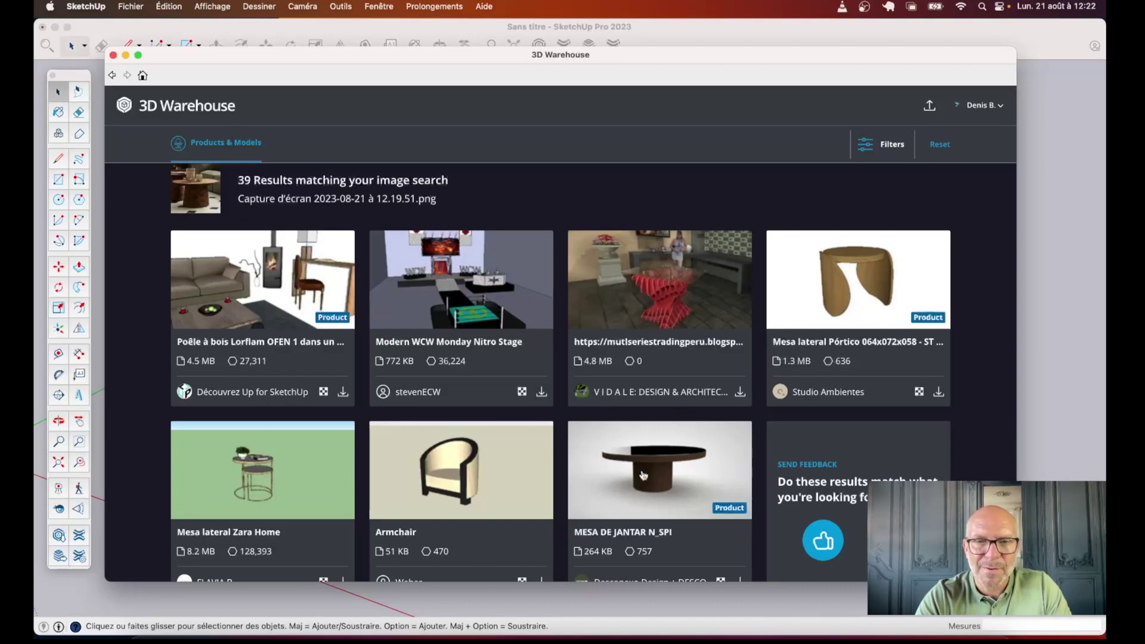
# Step: Browse the 39 side-table results returned by the search
pyautogui.scroll(-2, 649, 499)
pyautogui.scroll(-3, 650, 501)
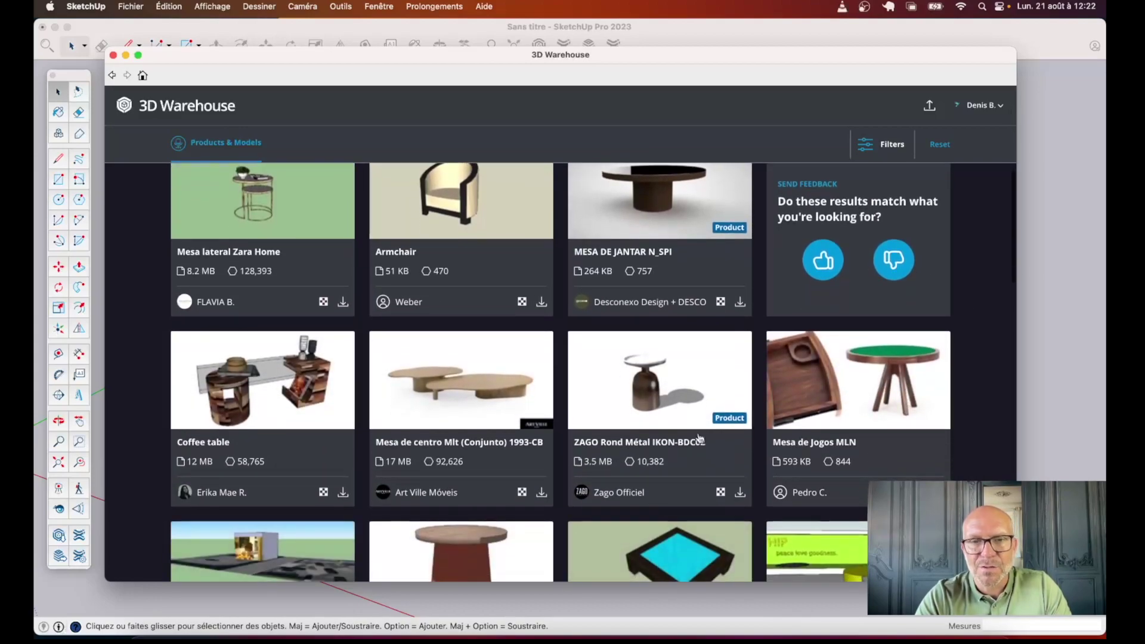
pyautogui.scroll(-1, 527, 396)
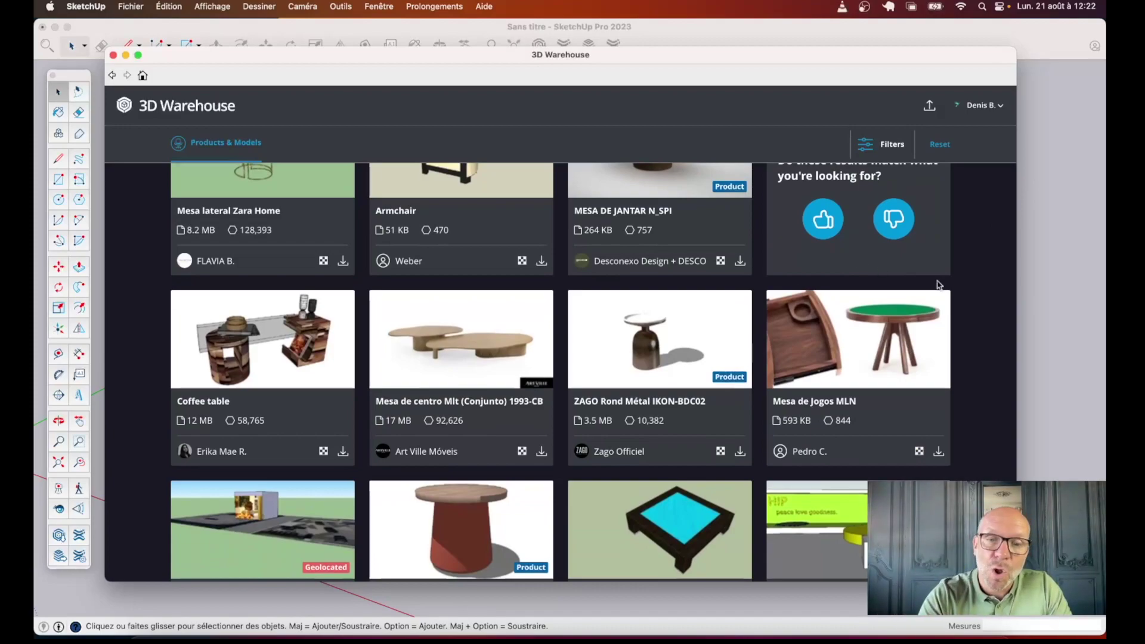
pyautogui.scroll(-3, 938, 285)
pyautogui.scroll(5, 938, 286)
pyautogui.scroll(4, 938, 285)
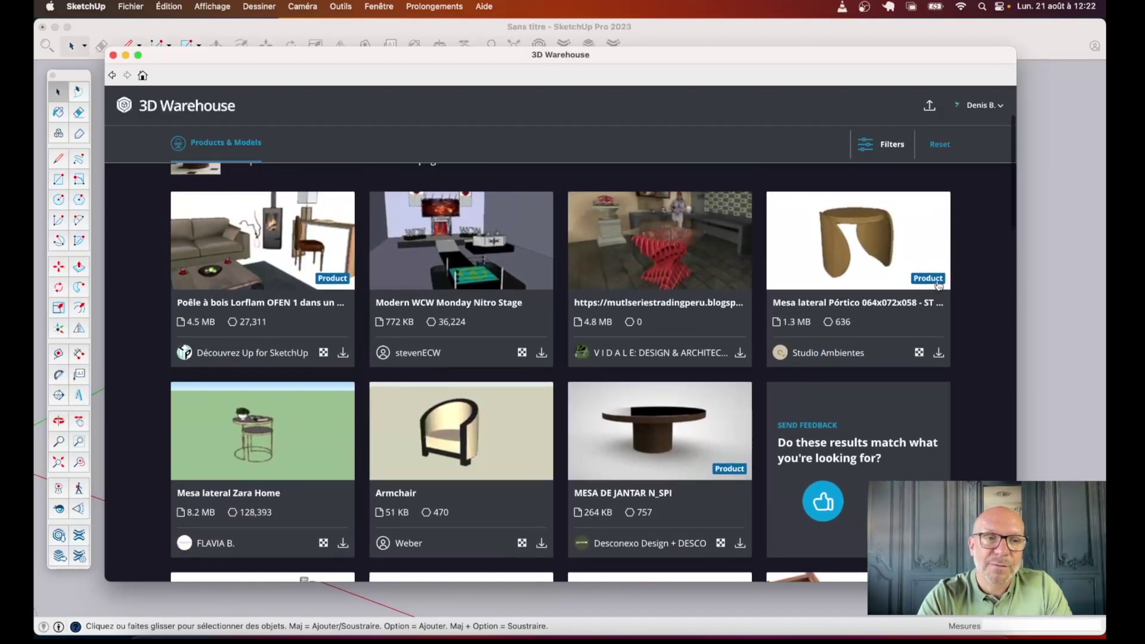
pyautogui.scroll(2, 938, 285)
pyautogui.scroll(-5, 939, 285)
pyautogui.scroll(-5, 938, 285)
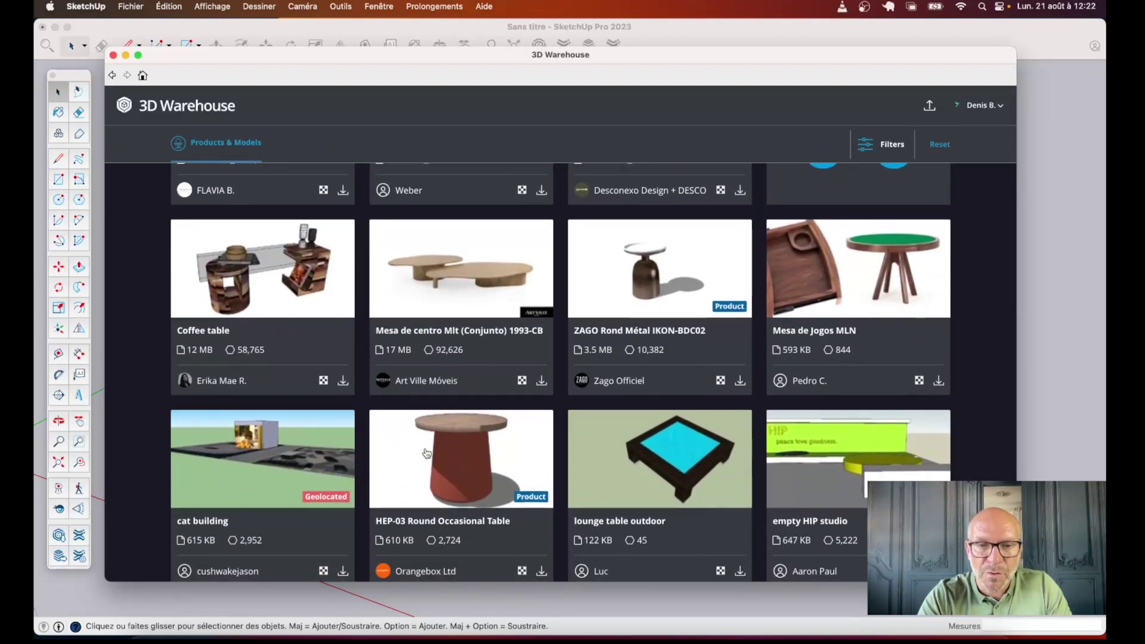
pyautogui.scroll(3, 449, 435)
pyautogui.scroll(5, 298, 334)
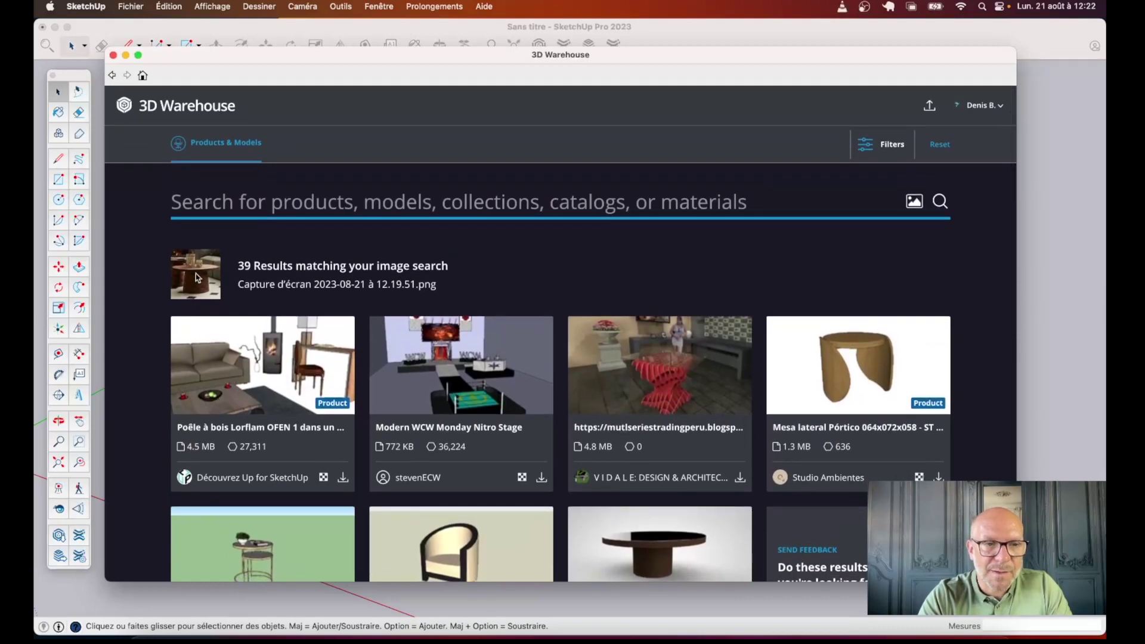
pyautogui.scroll(-8, 370, 378)
pyautogui.scroll(-4, 394, 373)
pyautogui.scroll(-3, 414, 366)
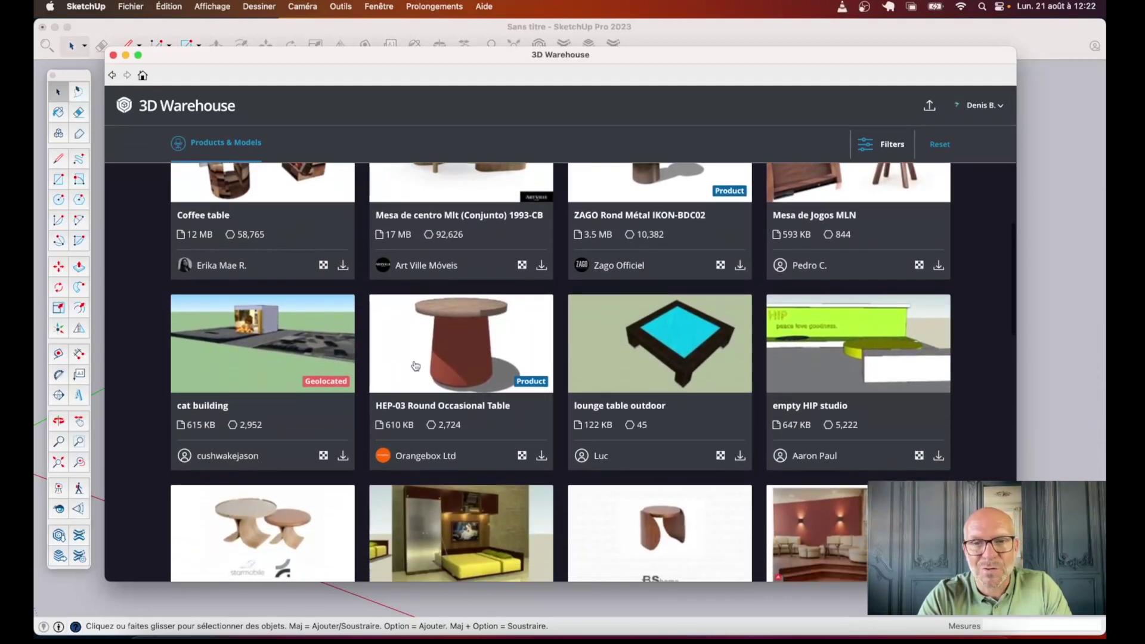
pyautogui.scroll(-3, 449, 357)
pyautogui.scroll(-5, 448, 357)
pyautogui.scroll(-1, 449, 357)
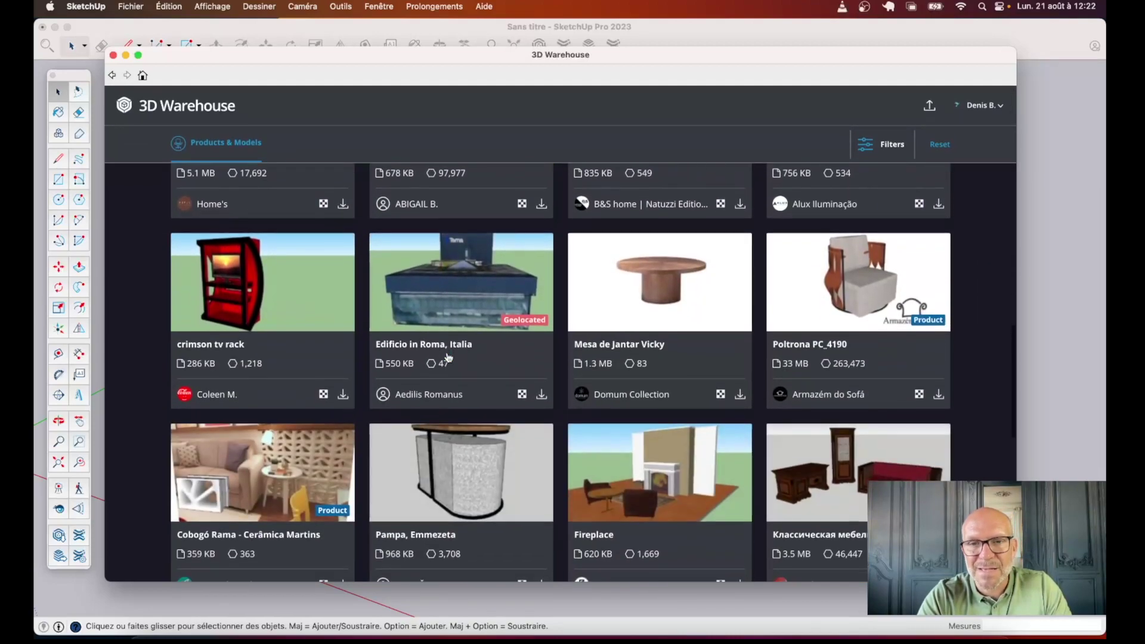
pyautogui.scroll(-10, 448, 357)
pyautogui.scroll(-1, 446, 358)
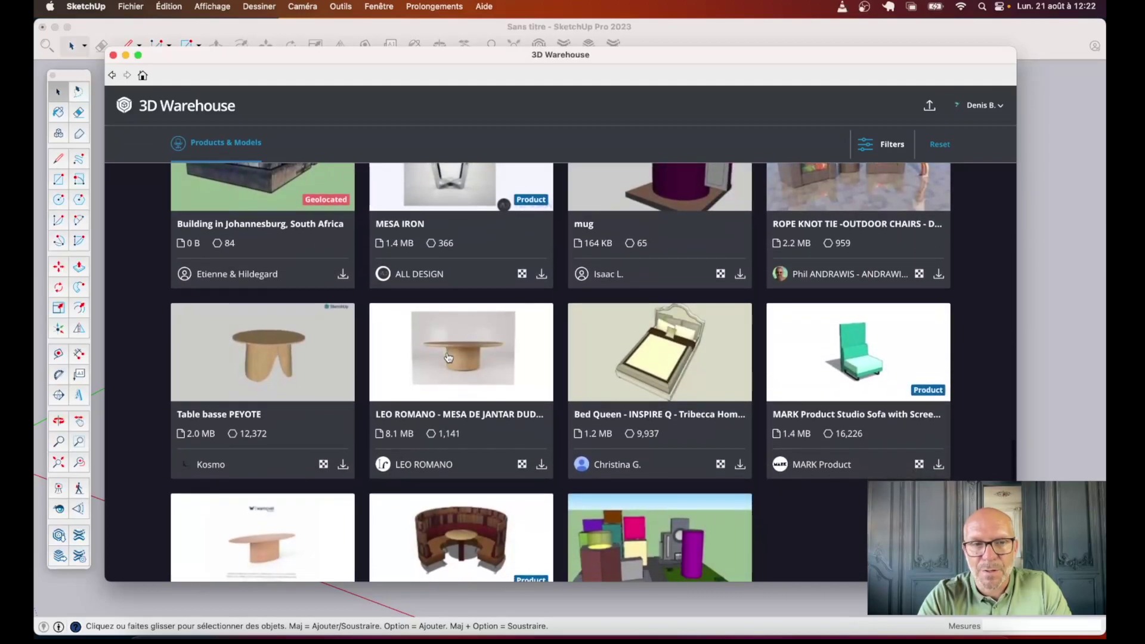
pyautogui.scroll(-2, 266, 365)
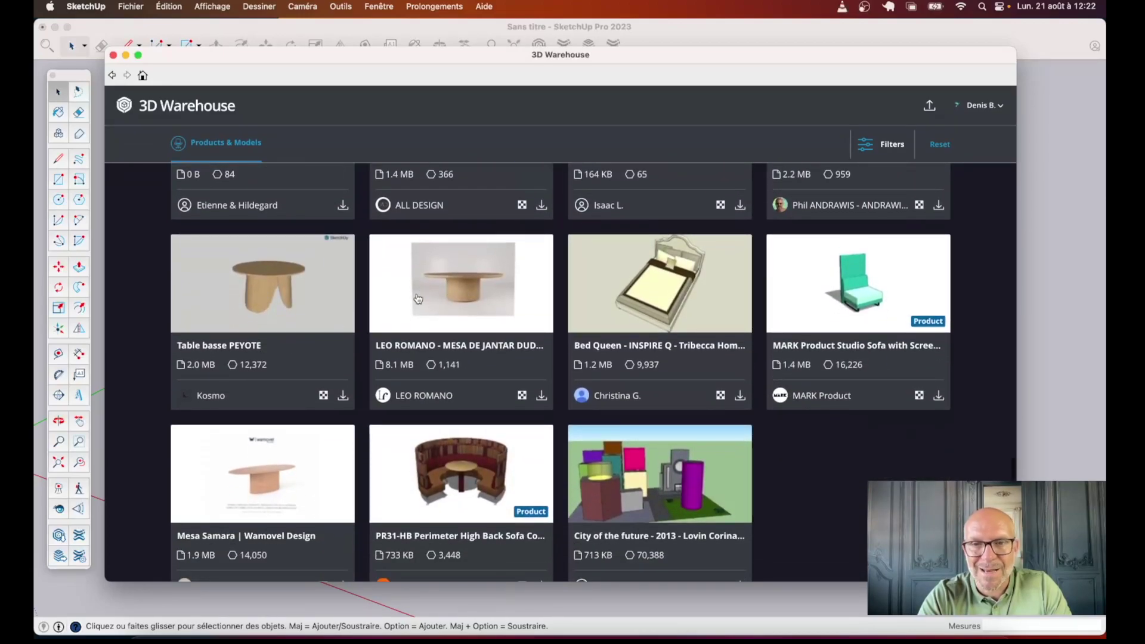
pyautogui.scroll(10, 418, 298)
pyautogui.scroll(10, 418, 298)
pyautogui.click(915, 201)
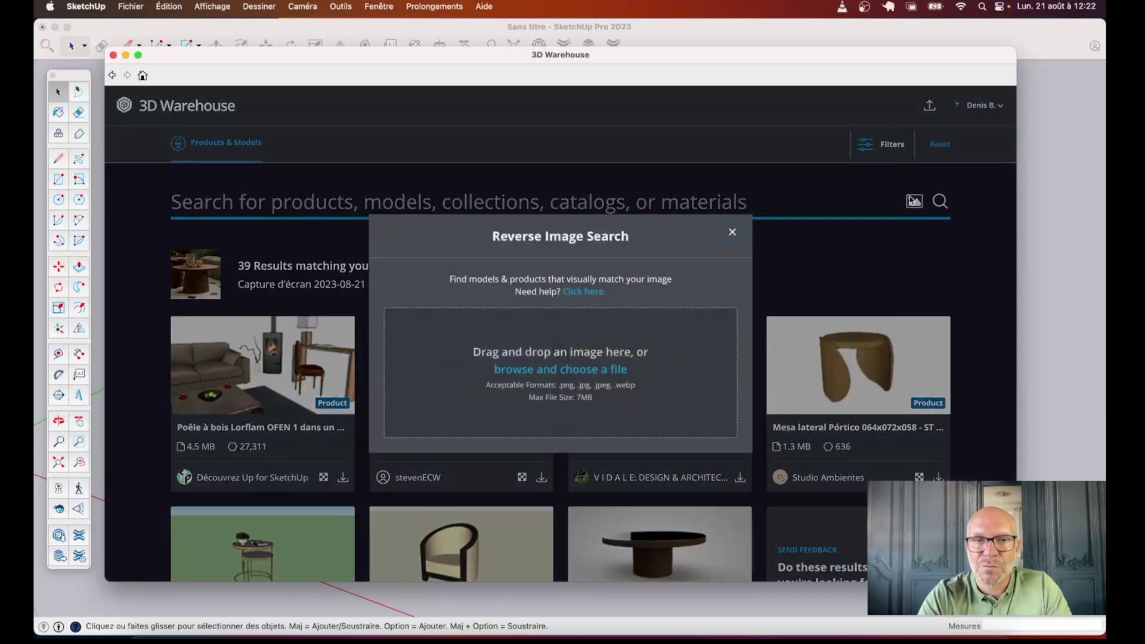
# Step: Run an image search with the 12.20.02 cabinet screenshot
pyautogui.click(571, 371)
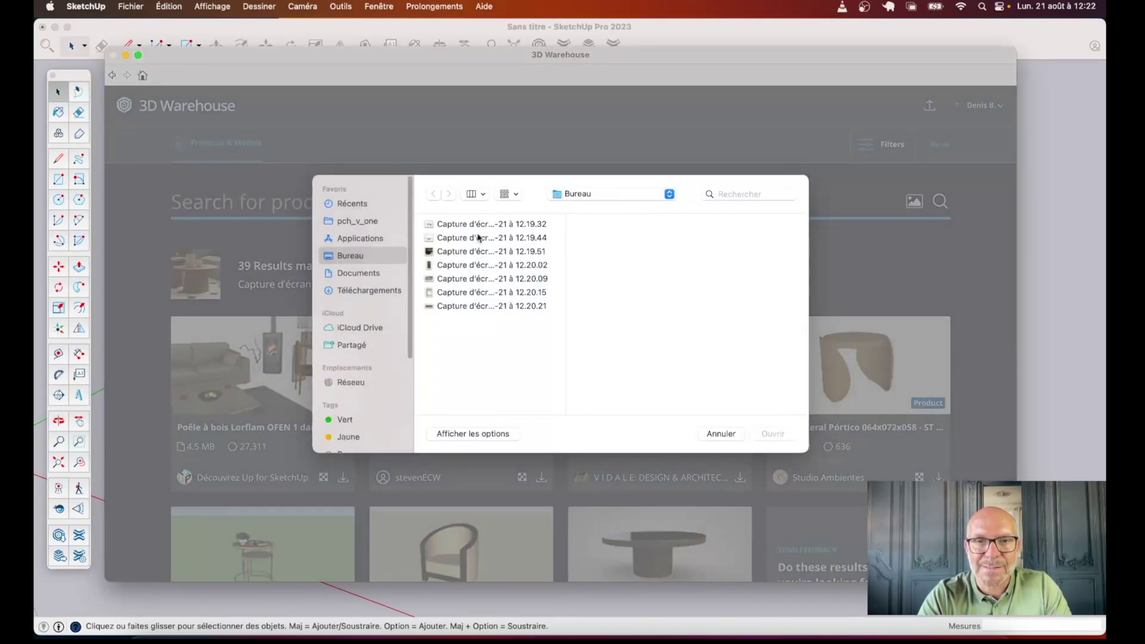
pyautogui.click(465, 277)
pyautogui.press('Up')
pyautogui.press('Return')
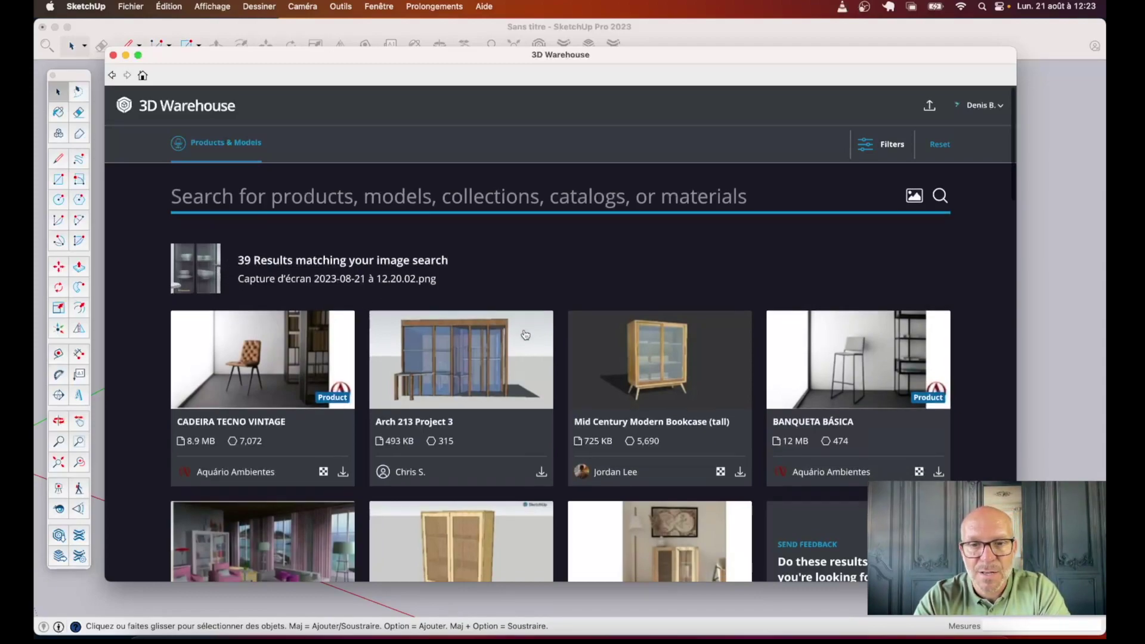
# Step: Scroll the 39 results and download the FABRIKÖR 81X113 cabinet
pyautogui.scroll(-2, 525, 335)
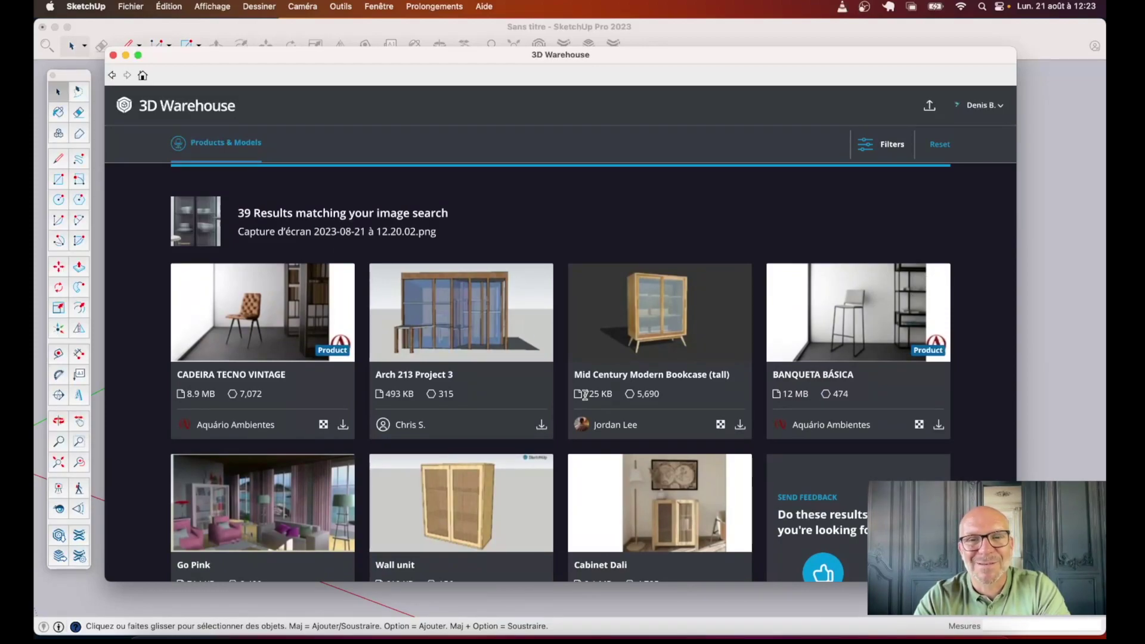
pyautogui.scroll(-10, 401, 389)
pyautogui.scroll(-5, 403, 391)
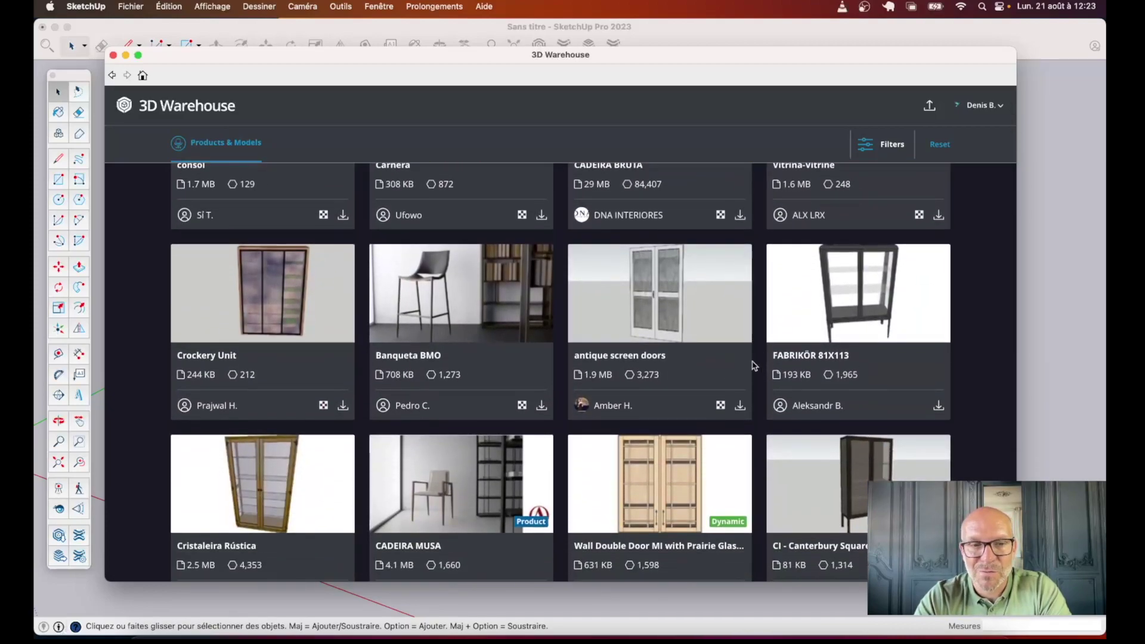
pyautogui.scroll(-3, 542, 493)
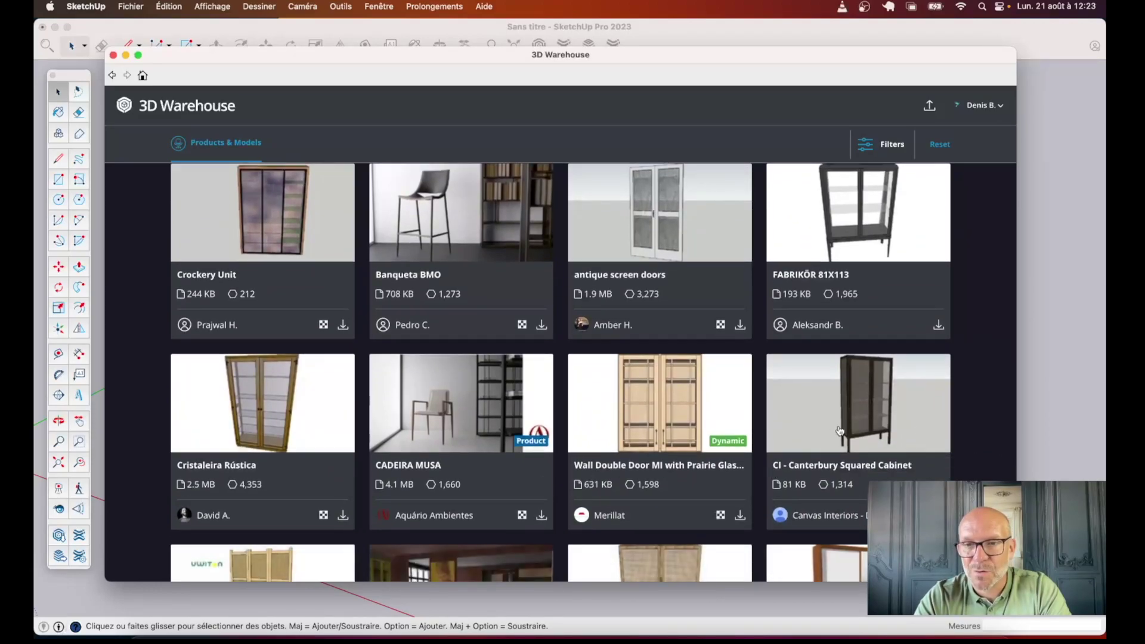
pyautogui.scroll(-5, 840, 430)
pyautogui.scroll(3, 840, 430)
pyautogui.scroll(-8, 865, 417)
pyautogui.scroll(-3, 911, 389)
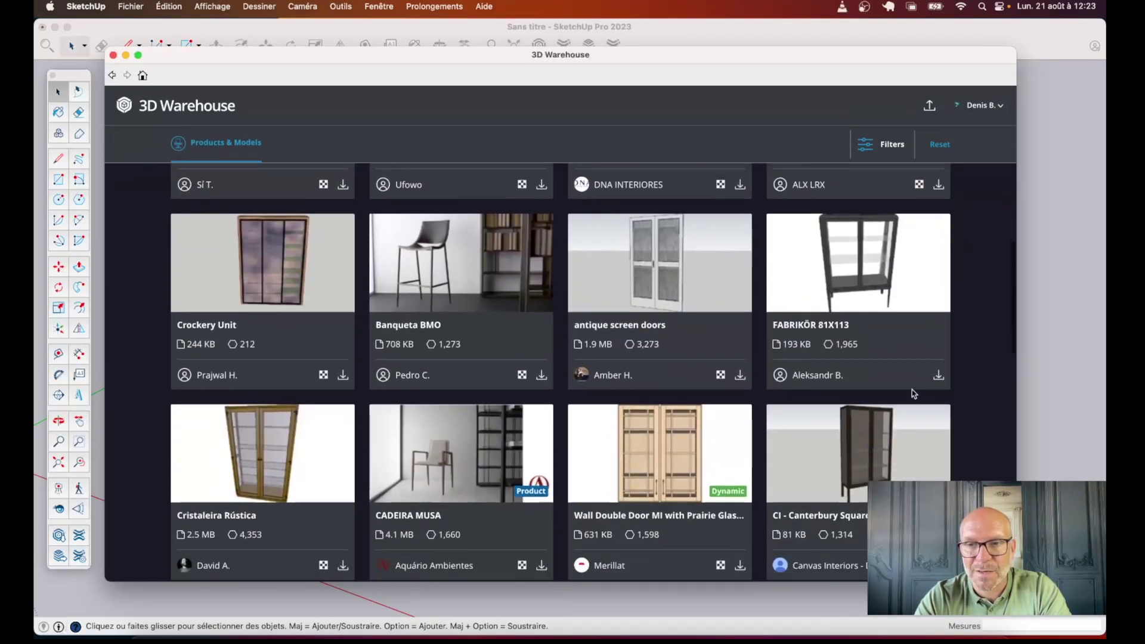
pyautogui.click(937, 377)
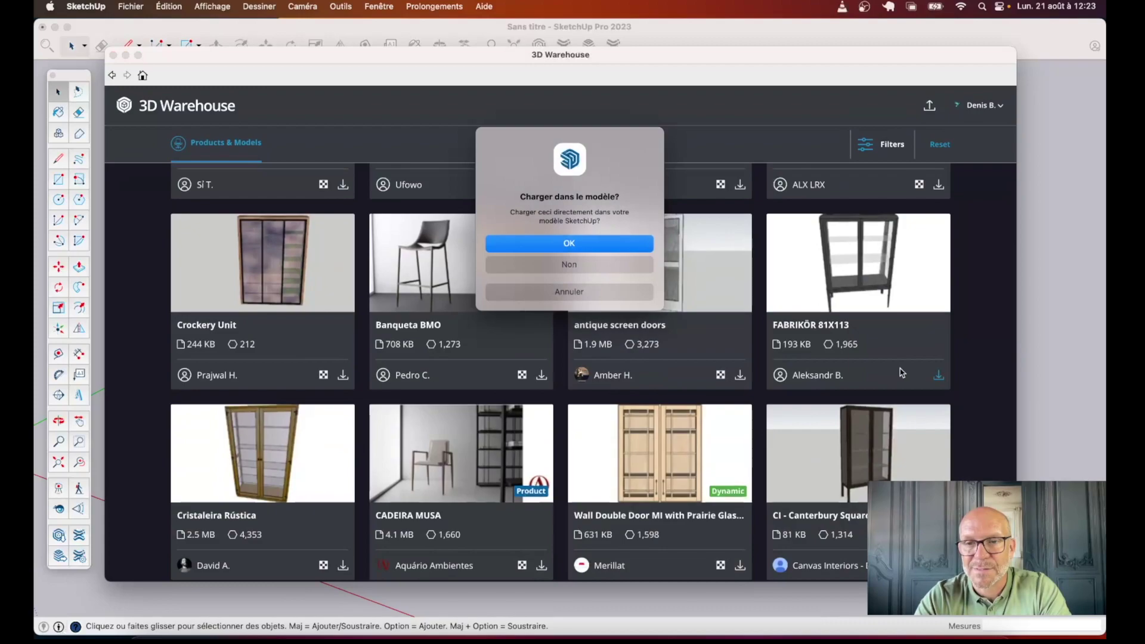
# Step: Load the FABRIKÖR 81X113 cabinet and place it beside the coffee table
pyautogui.click(610, 246)
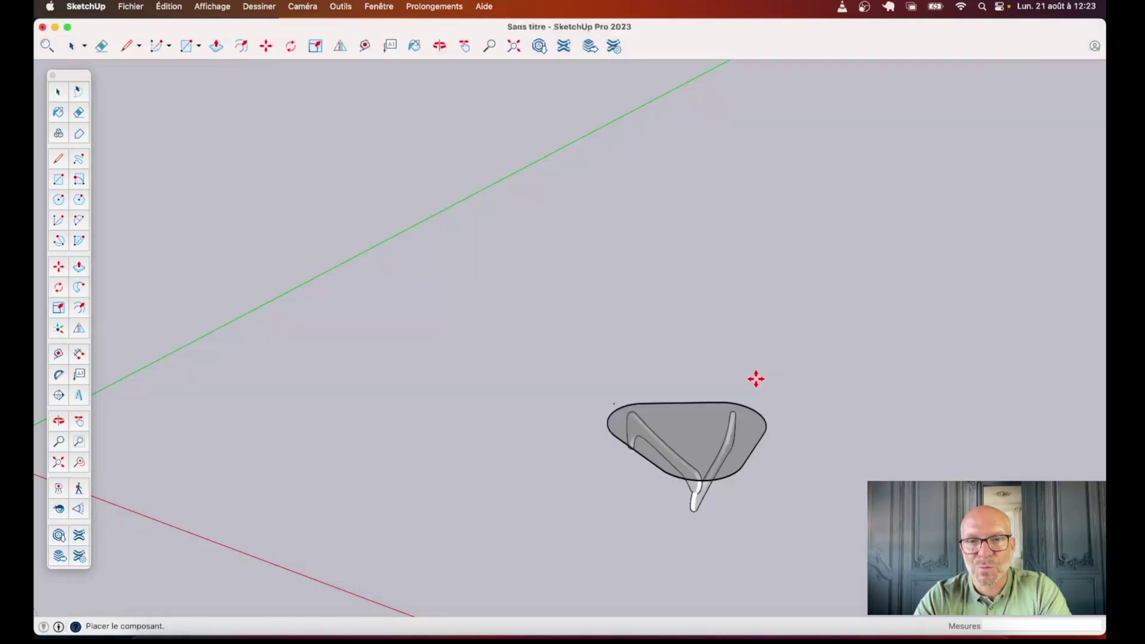
pyautogui.click(488, 444)
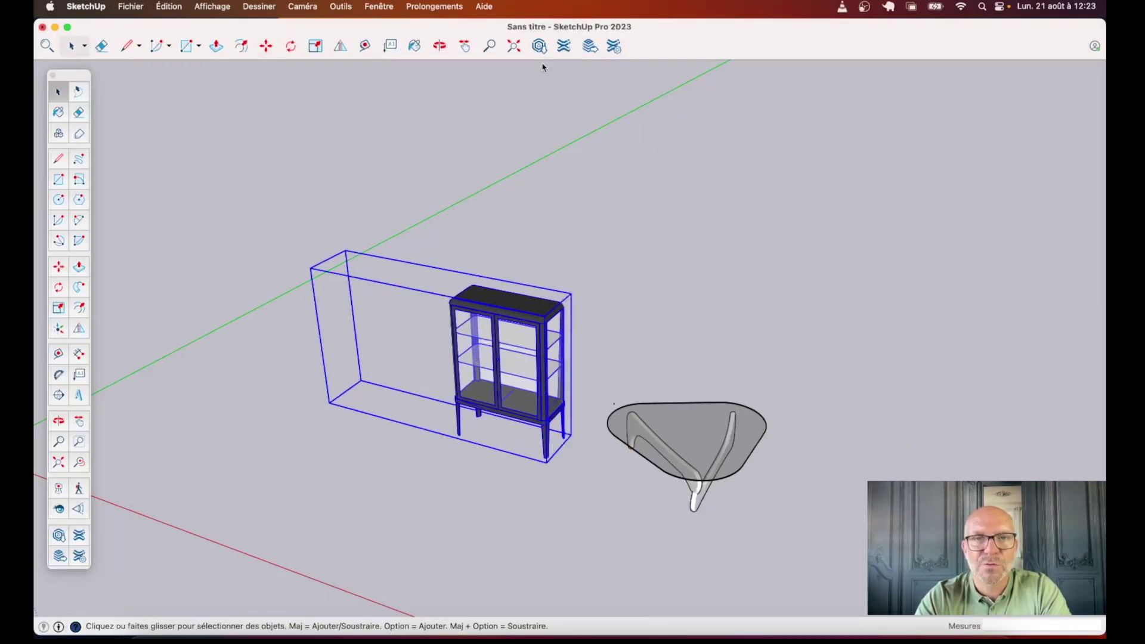
pyautogui.click(540, 48)
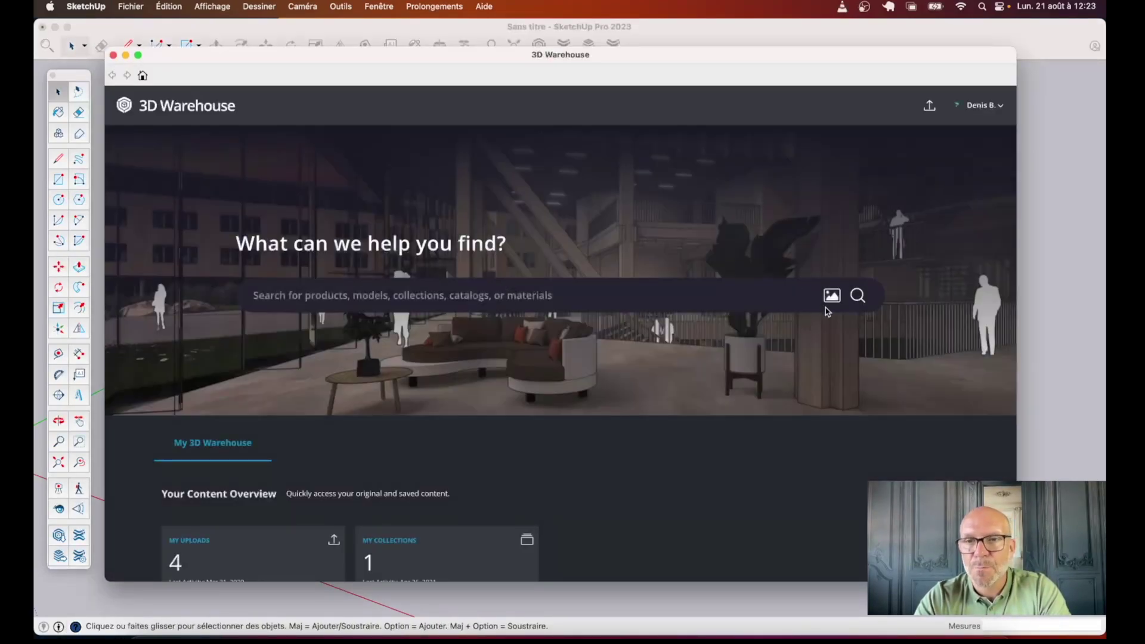
# Step: Search 3D Warehouse by image with screenshot 12.20.09 and scroll through the results
pyautogui.click(832, 297)
pyautogui.click(599, 368)
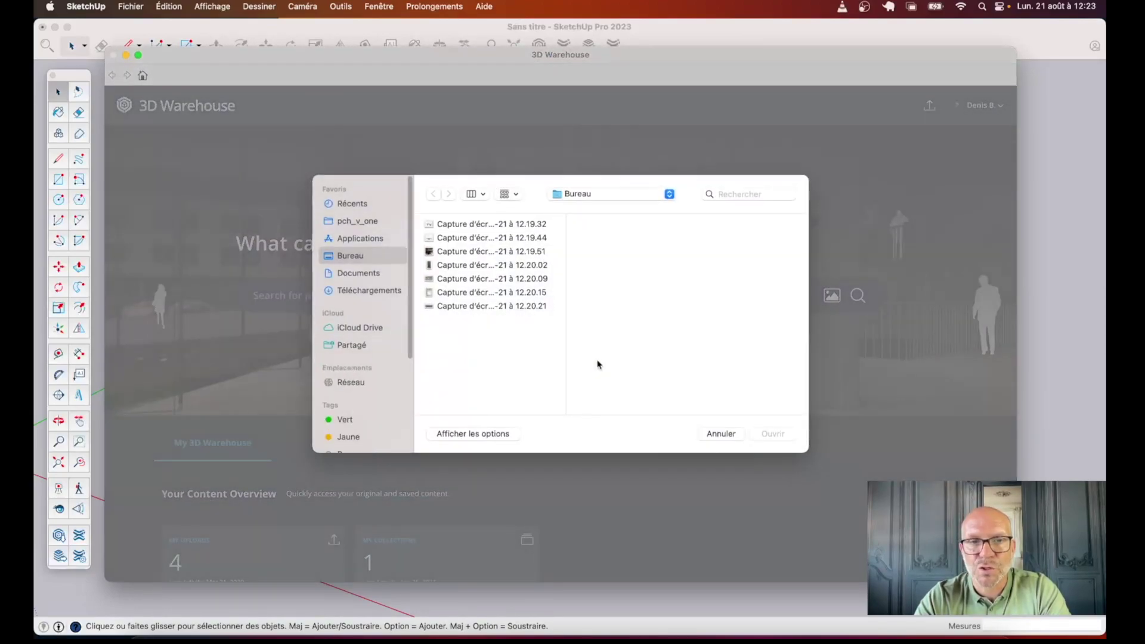
pyautogui.click(493, 292)
pyautogui.press('Up')
pyautogui.press('Down')
pyautogui.press('Up')
pyautogui.press('Return')
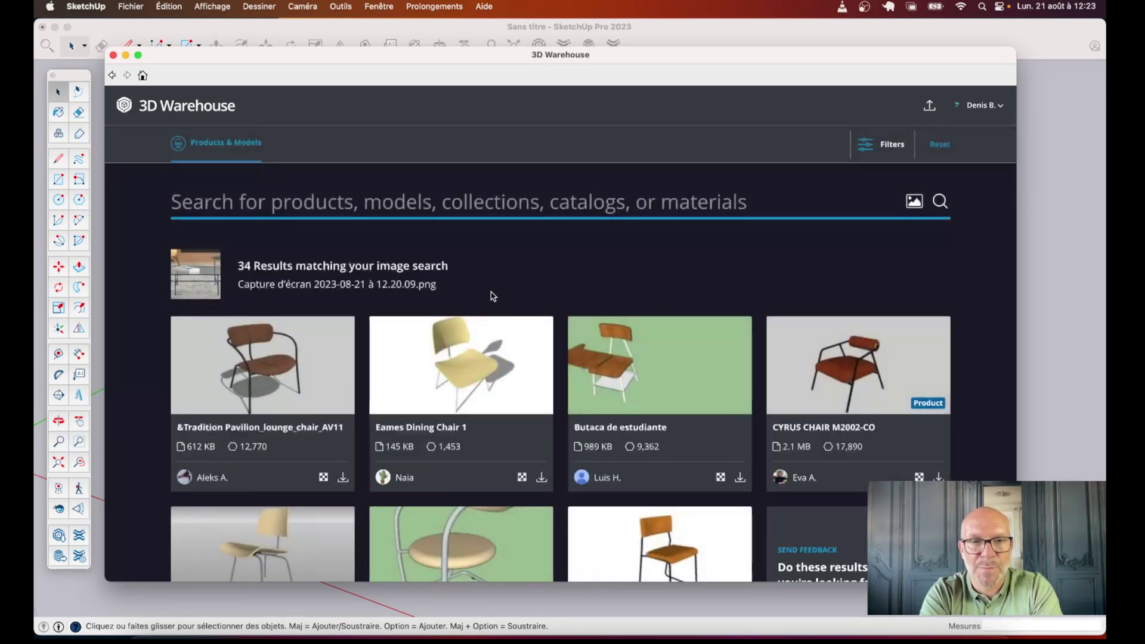
pyautogui.scroll(-3, 493, 296)
pyautogui.scroll(-3, 492, 297)
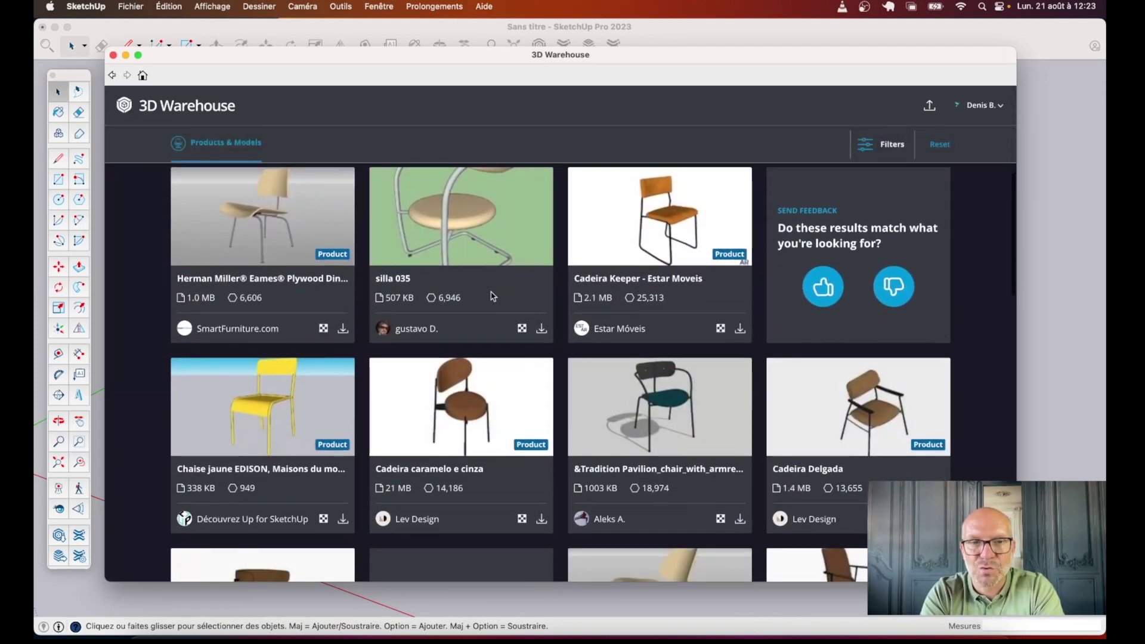
pyautogui.scroll(-5, 492, 296)
pyautogui.scroll(-1, 493, 297)
pyautogui.scroll(10, 492, 296)
pyautogui.scroll(-1, 493, 296)
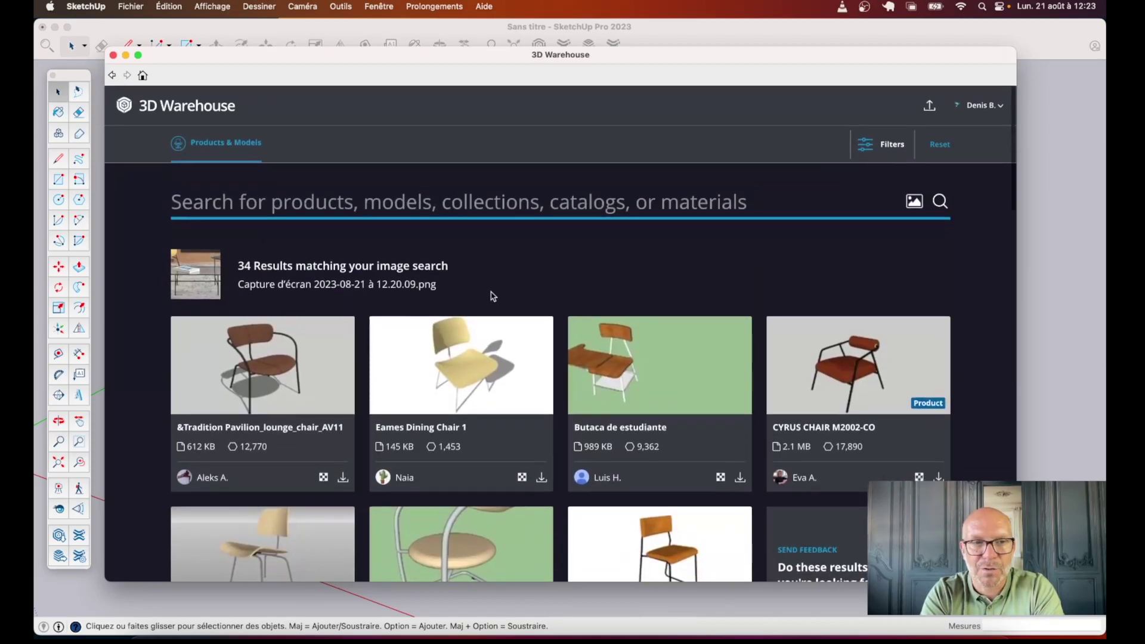
pyautogui.scroll(-15, 493, 296)
pyautogui.scroll(-1, 493, 296)
pyautogui.scroll(10, 491, 296)
pyautogui.scroll(5, 491, 296)
# Step: Search by image with screenshot 12.20.15 and browse its 41 mirror and door results
pyautogui.click(914, 201)
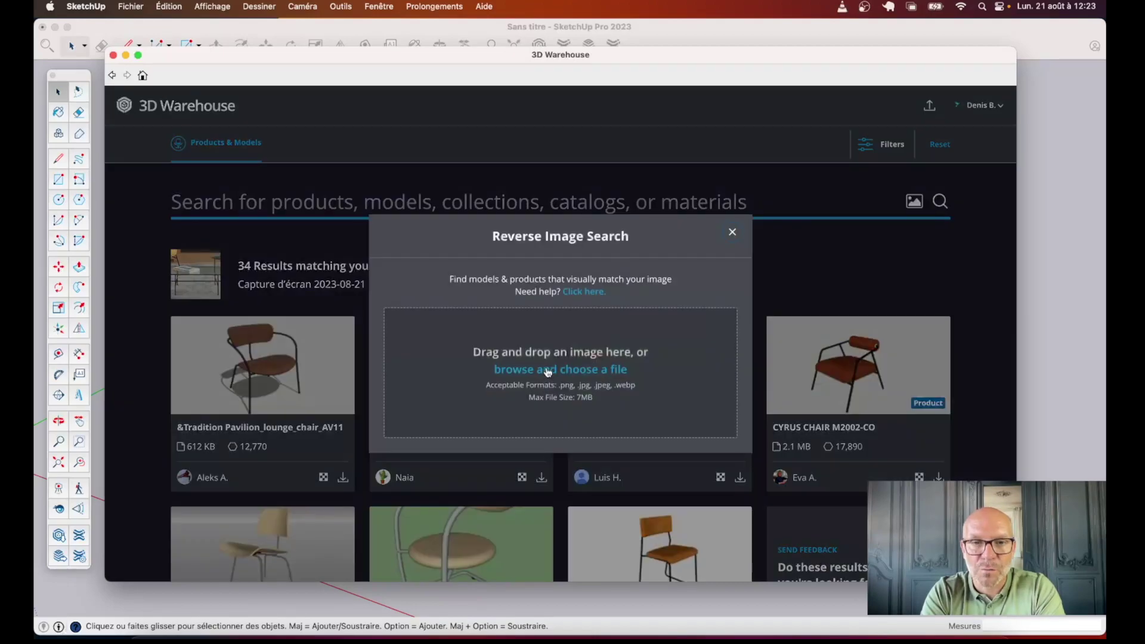
pyautogui.click(537, 371)
pyautogui.click(488, 294)
pyautogui.doubleClick(488, 298)
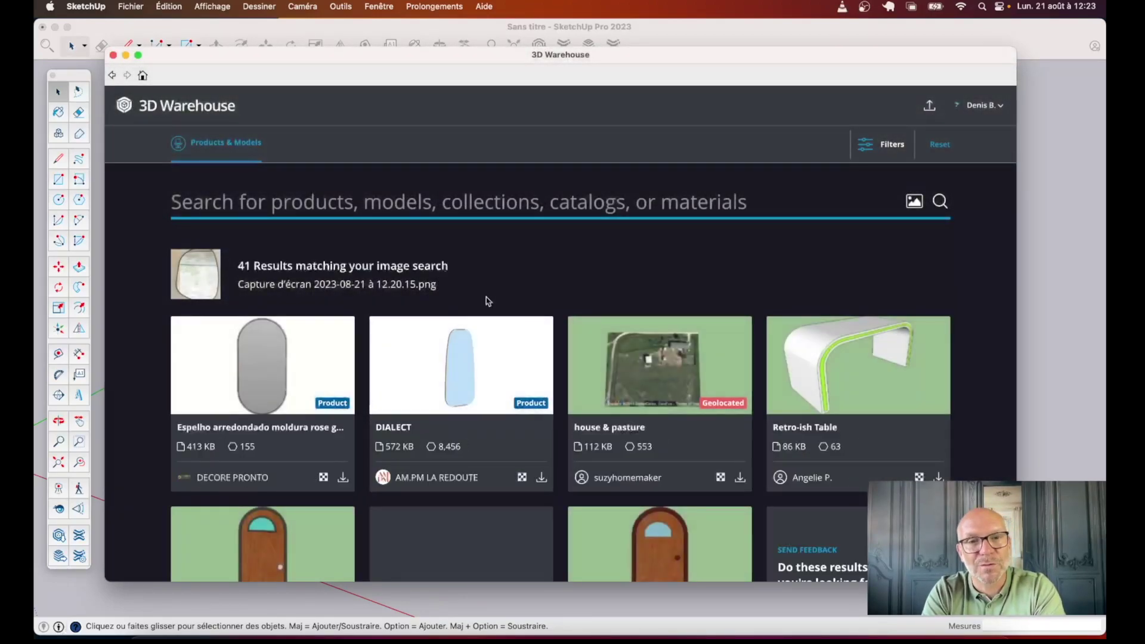
pyautogui.scroll(-5, 485, 297)
pyautogui.scroll(-4, 485, 297)
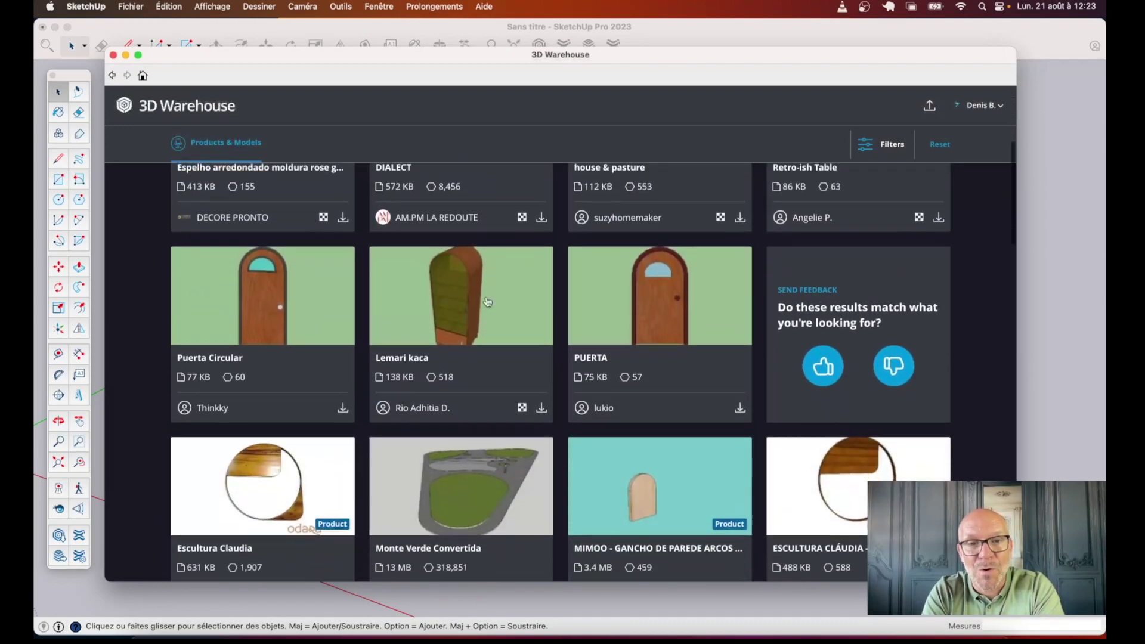
pyautogui.scroll(4, 358, 291)
pyautogui.scroll(3, 439, 236)
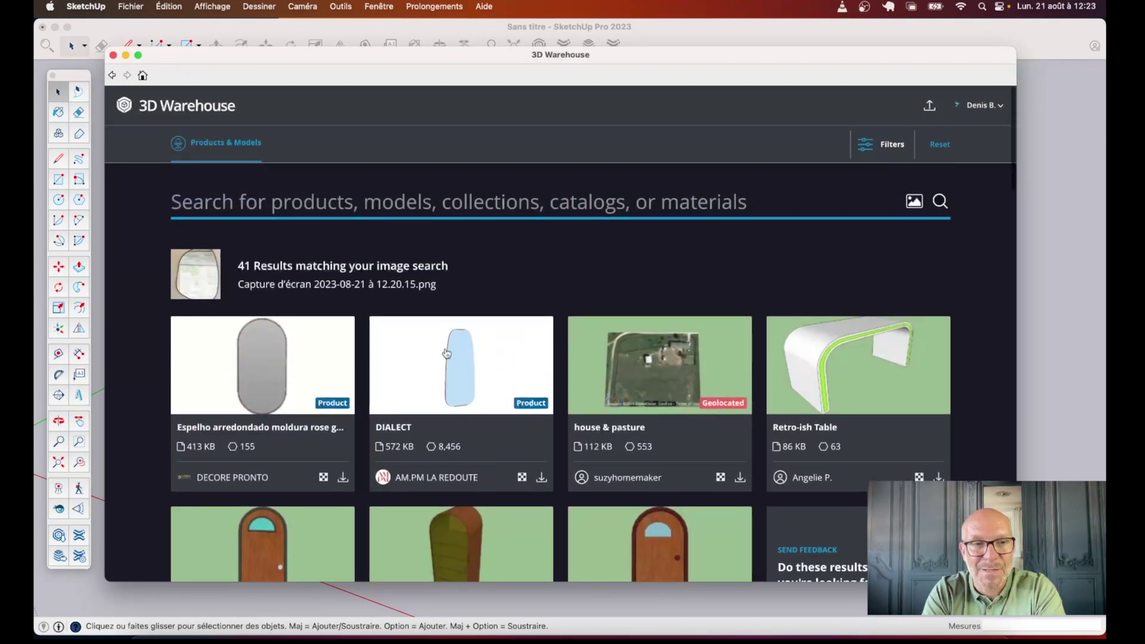
pyautogui.scroll(-10, 448, 353)
pyautogui.scroll(-1, 447, 353)
pyautogui.scroll(-7, 447, 353)
pyautogui.scroll(-2, 447, 353)
pyautogui.scroll(-1, 446, 353)
pyautogui.scroll(-6, 446, 353)
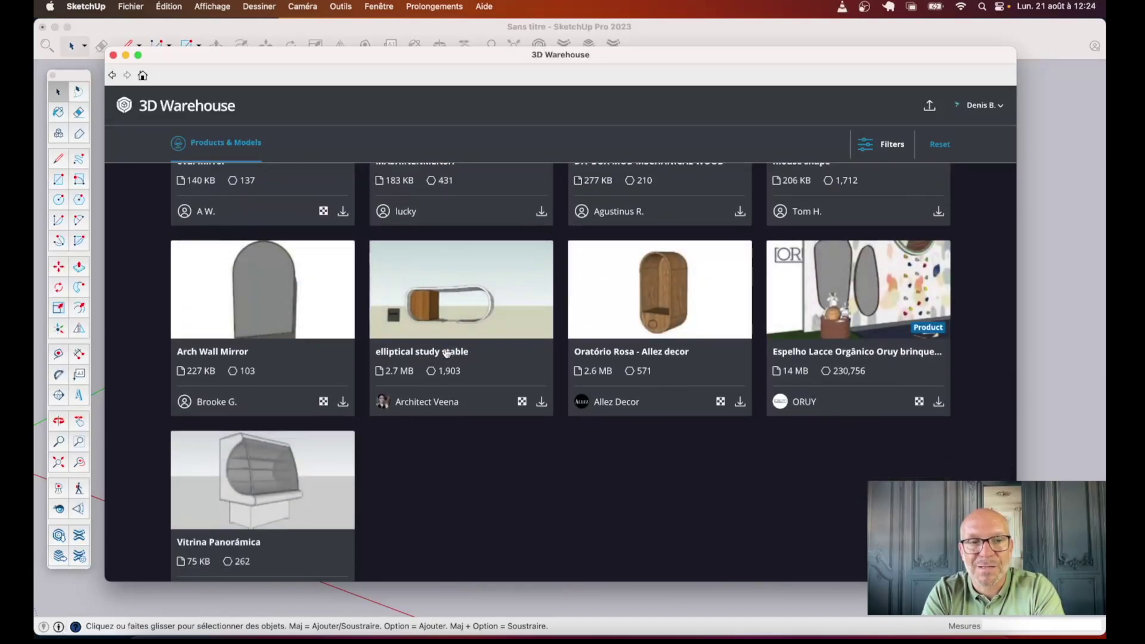
pyautogui.scroll(15, 446, 353)
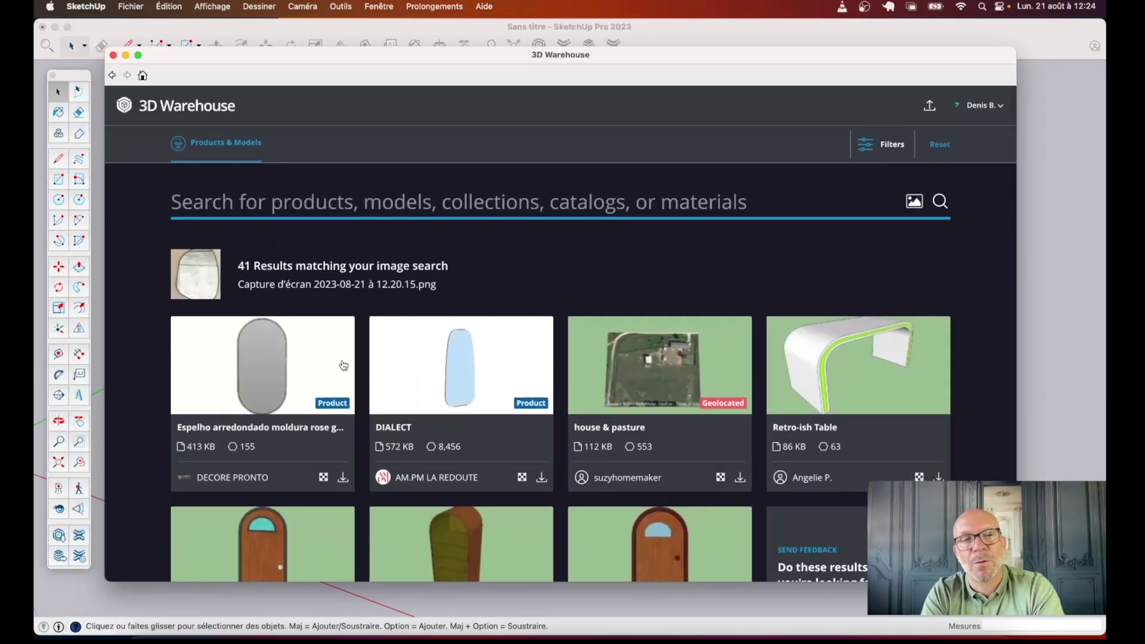
pyautogui.click(913, 202)
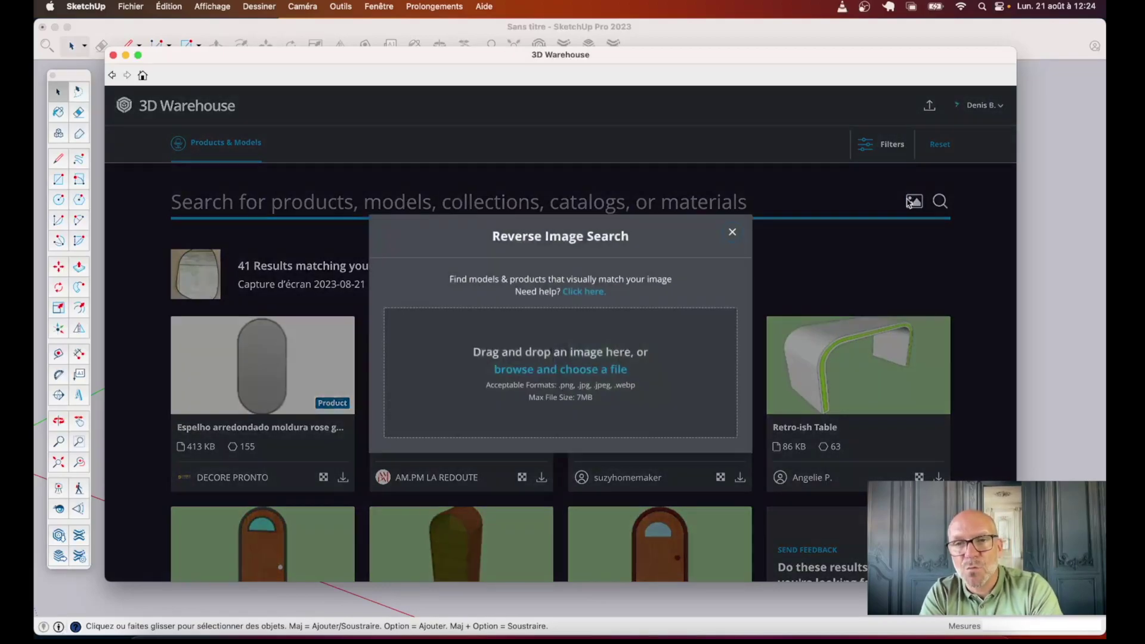
# Step: Search by image with screenshot 12.20.21 and scroll through the 43 bench and table results
pyautogui.click(615, 371)
pyautogui.click(482, 306)
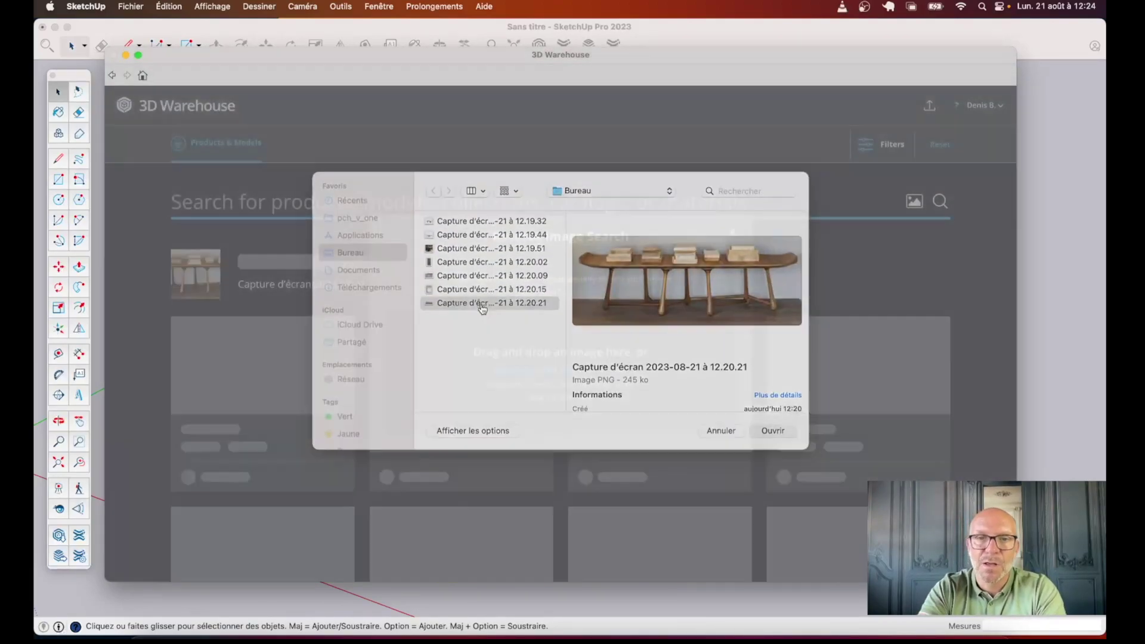
pyautogui.doubleClick(481, 305)
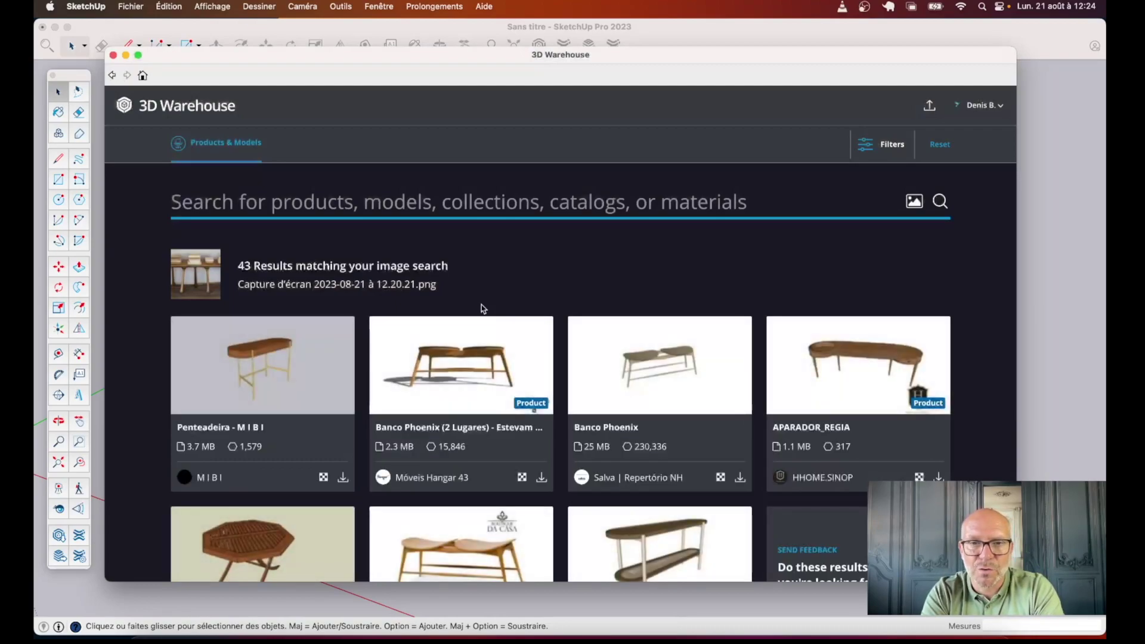
pyautogui.scroll(-2, 681, 367)
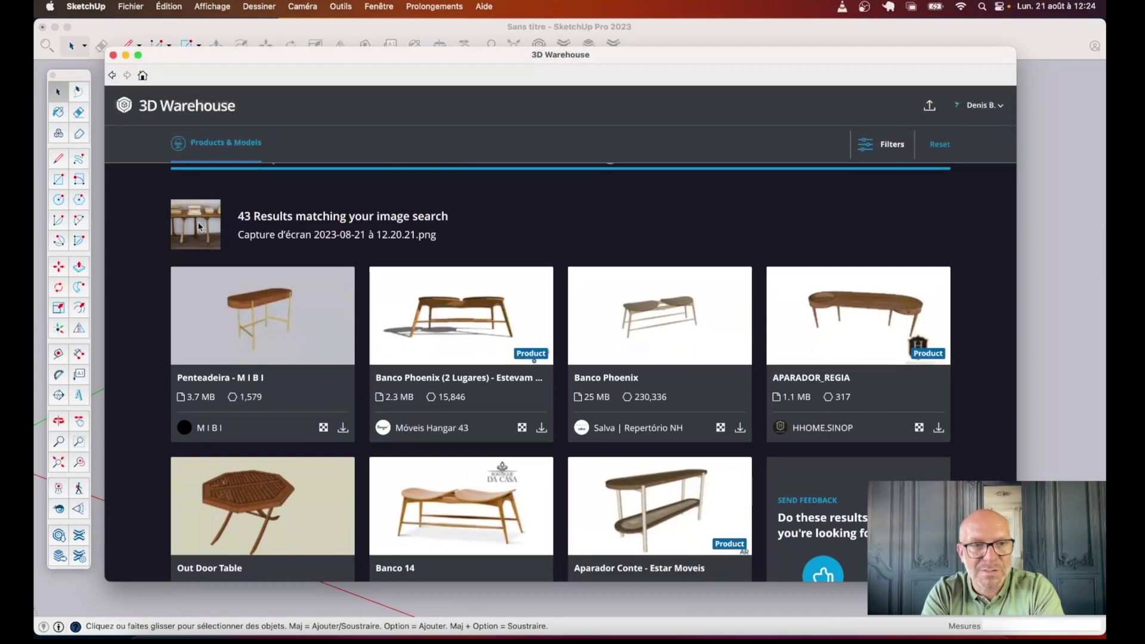
pyautogui.scroll(-7, 427, 525)
pyautogui.scroll(-4, 427, 525)
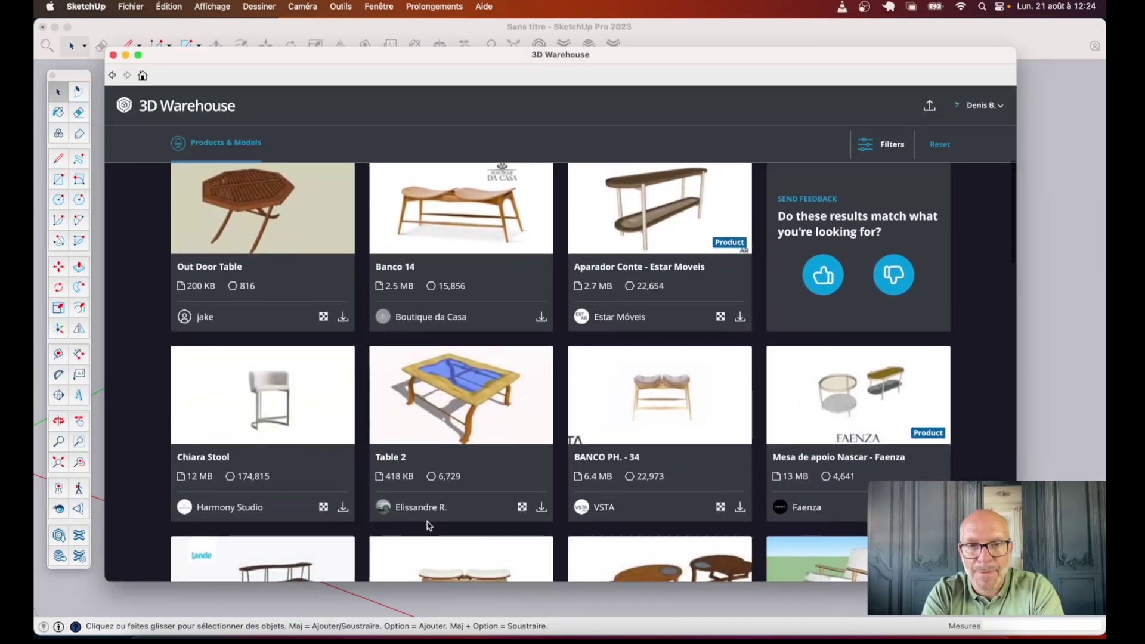
pyautogui.scroll(-11, 427, 521)
pyautogui.scroll(-1, 435, 495)
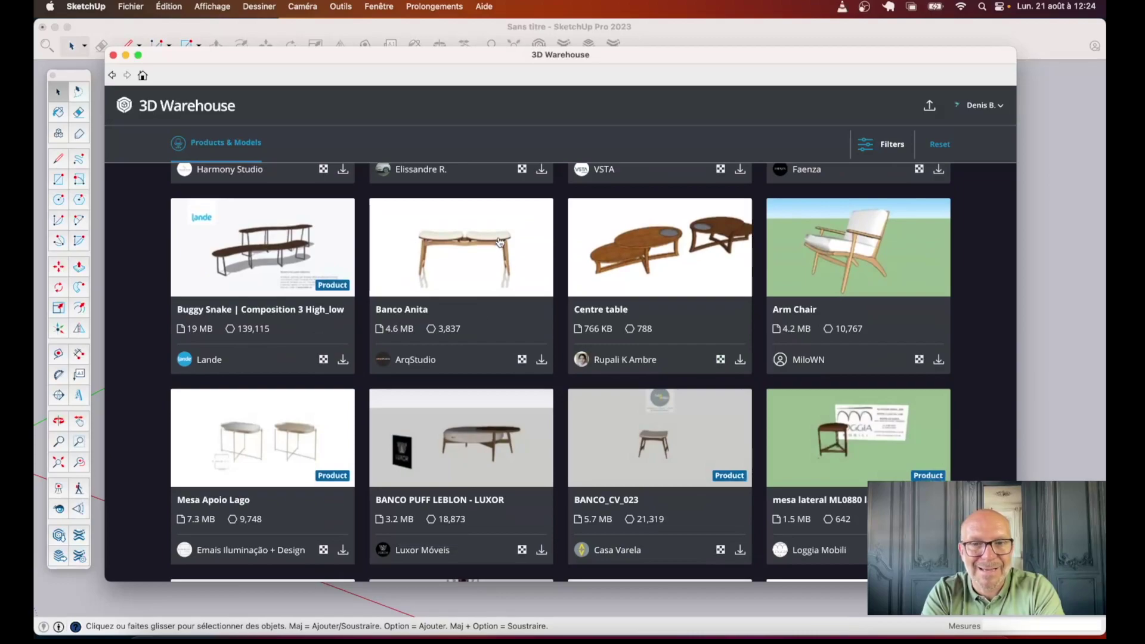
pyautogui.scroll(-6, 500, 242)
pyautogui.scroll(-3, 500, 241)
pyautogui.scroll(15, 500, 242)
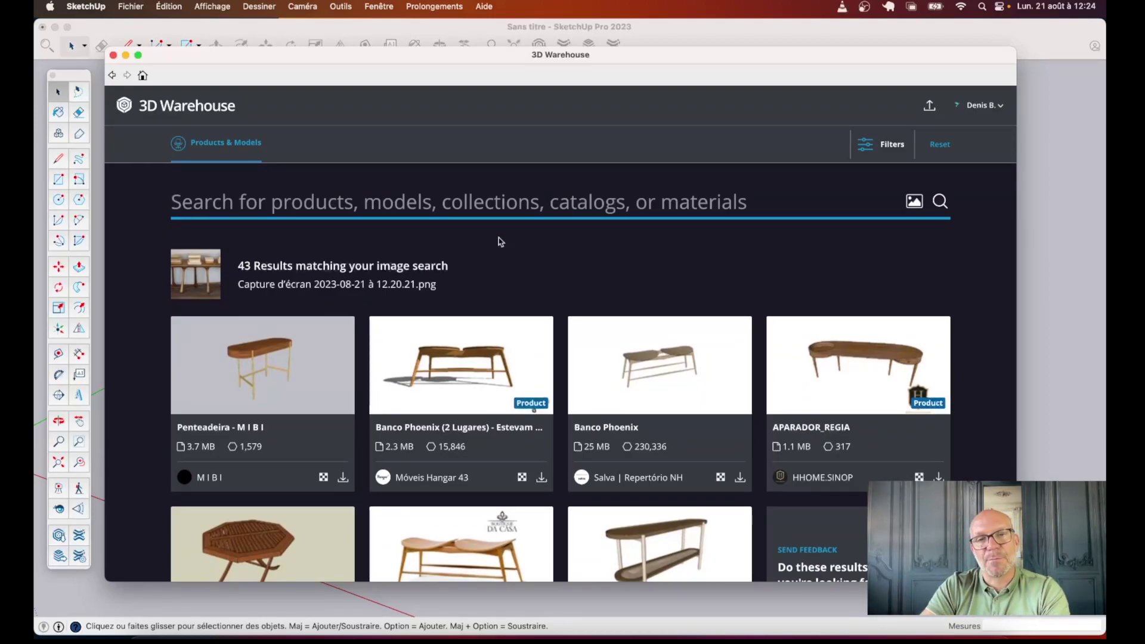
pyautogui.scroll(-10, 500, 241)
pyautogui.scroll(-10, 500, 241)
pyautogui.scroll(20, 500, 242)
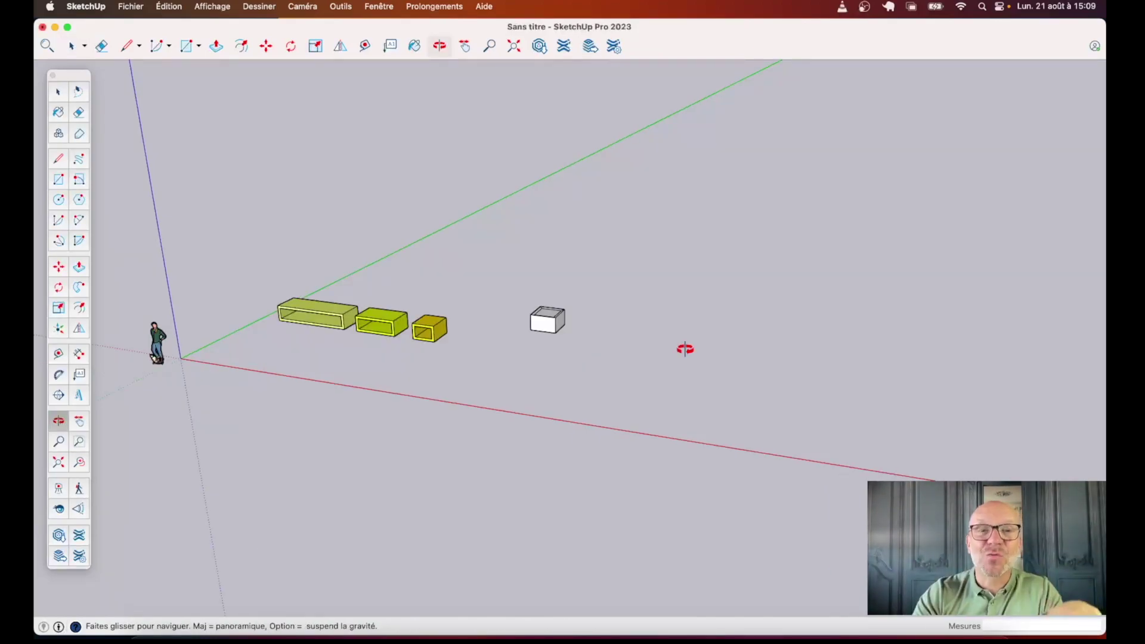
# Step: Move the middle yellow box so it joins the long box end to end
pyautogui.moveTo(501, 347)
pyautogui.mouseDown()
pyautogui.moveTo(496, 403)
pyautogui.moveTo(610, 377)
pyautogui.mouseUp()
pyautogui.scroll(-1, 609, 377)
pyautogui.scroll(2, 375, 332)
pyautogui.scroll(3, 374, 332)
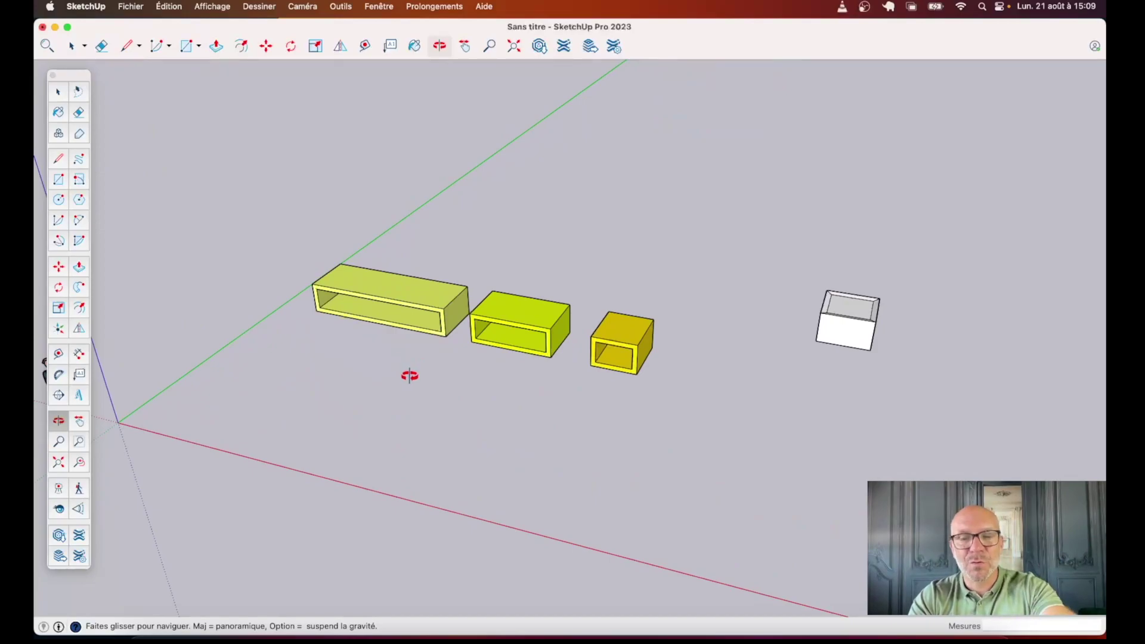
pyautogui.press('m')
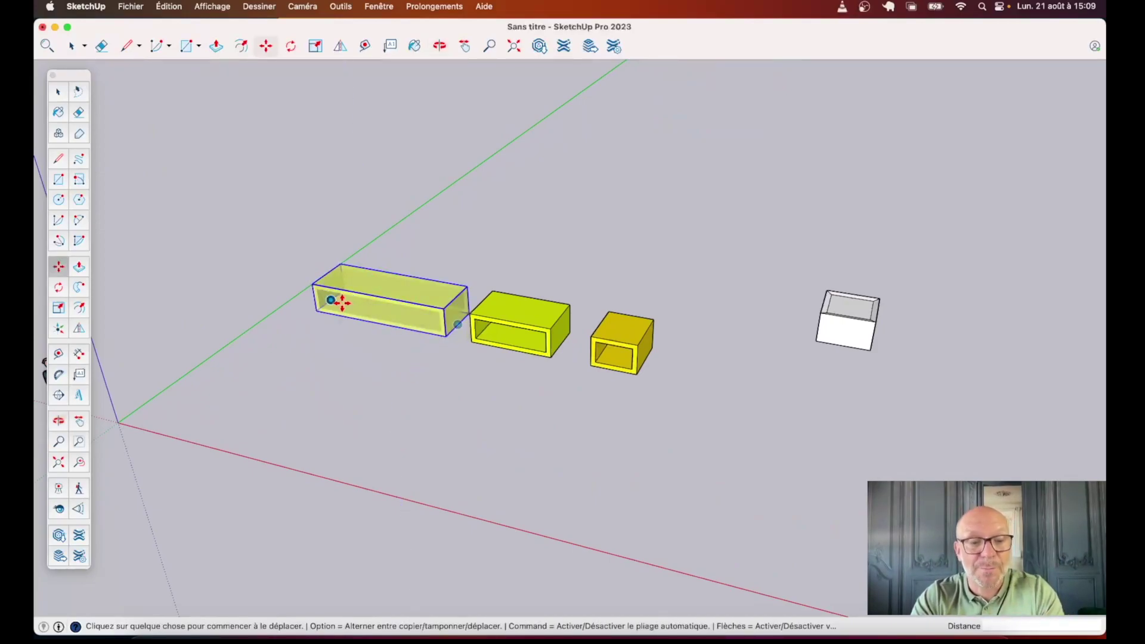
pyautogui.press('q')
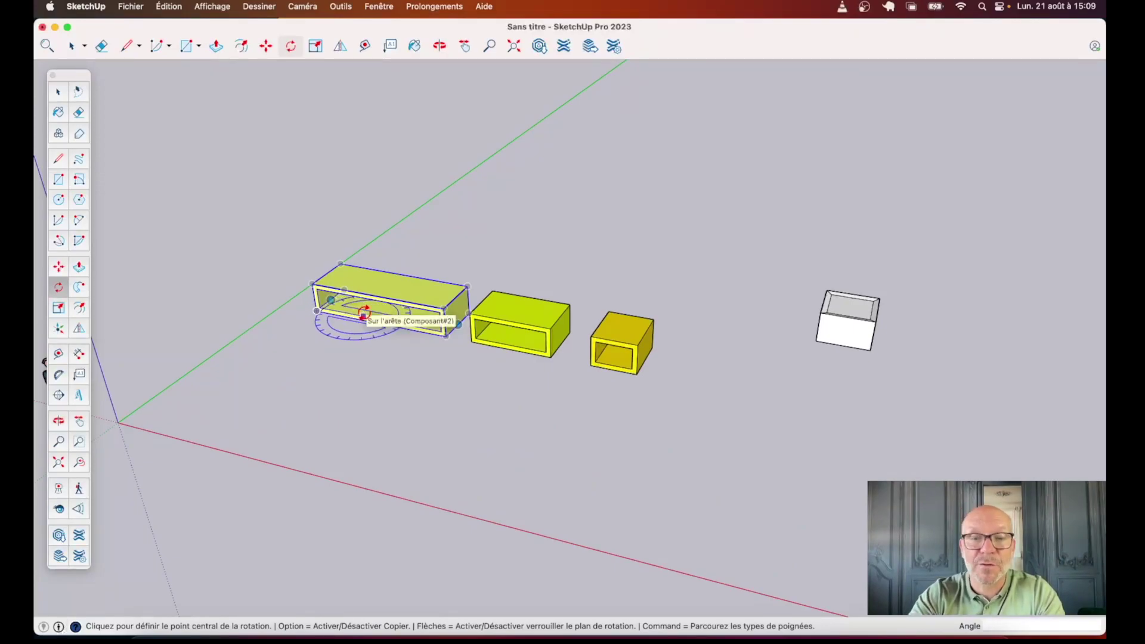
pyautogui.press('m')
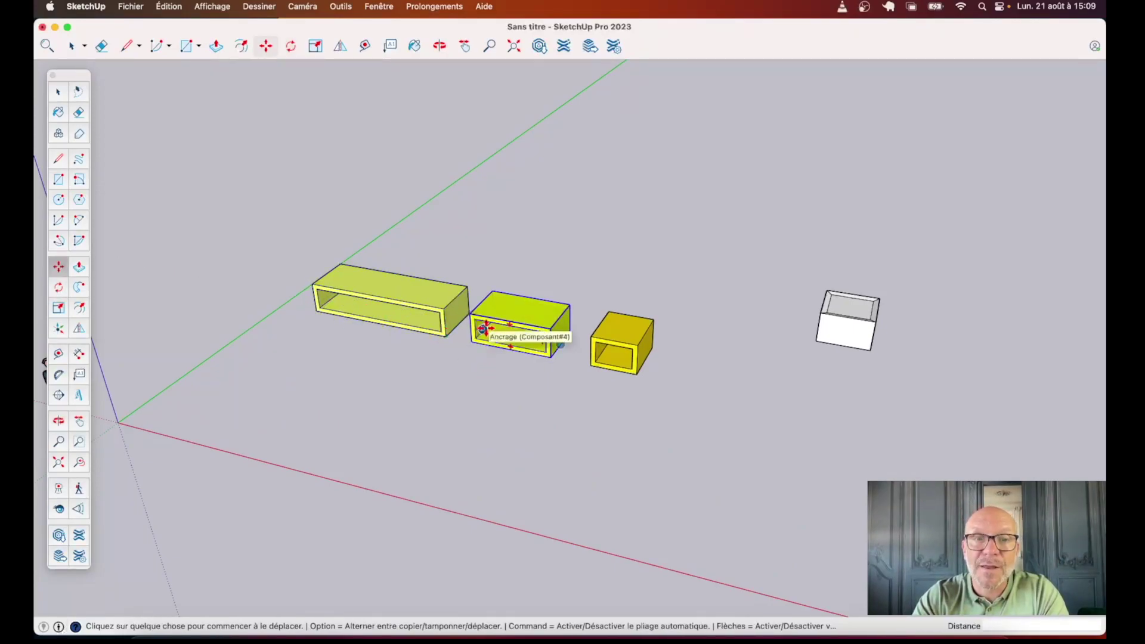
pyautogui.scroll(3, 484, 328)
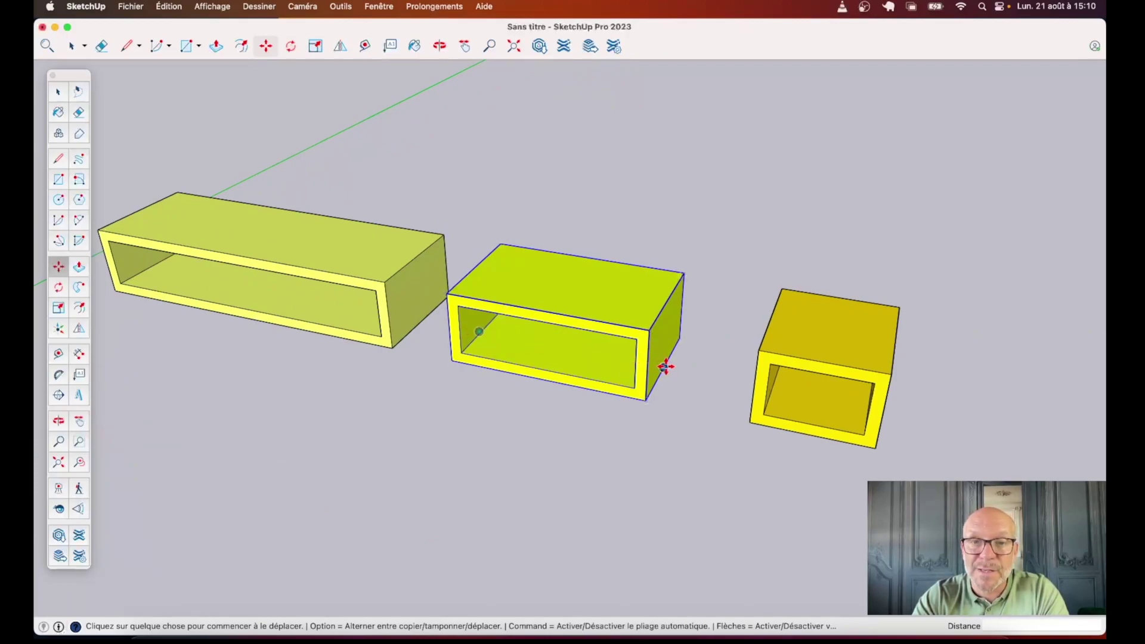
pyautogui.click(480, 332)
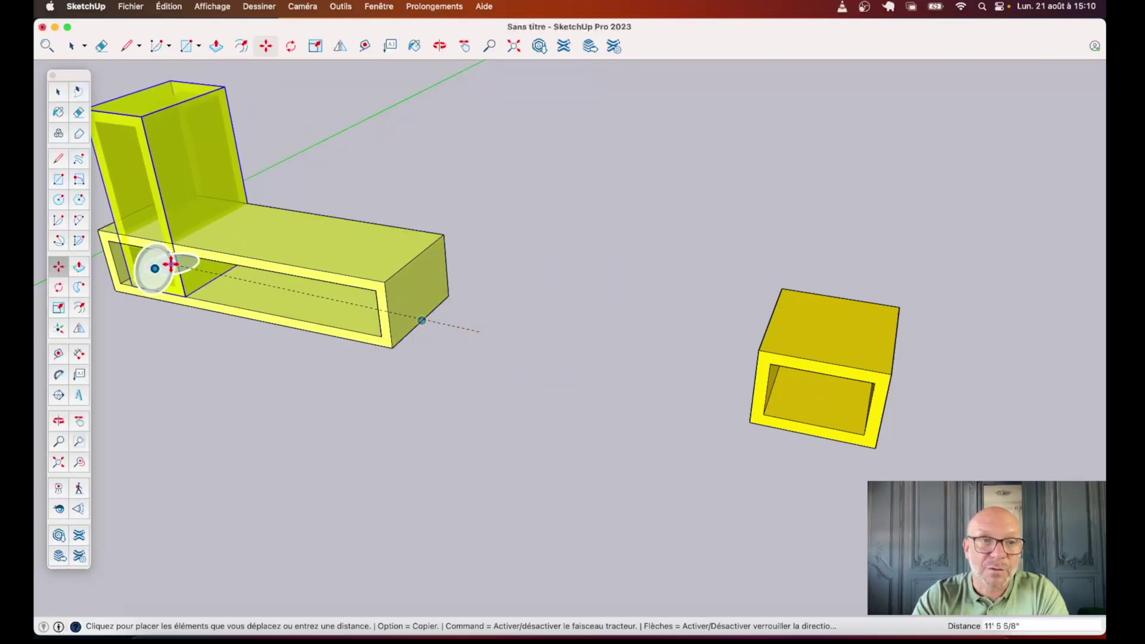
pyautogui.click(152, 267)
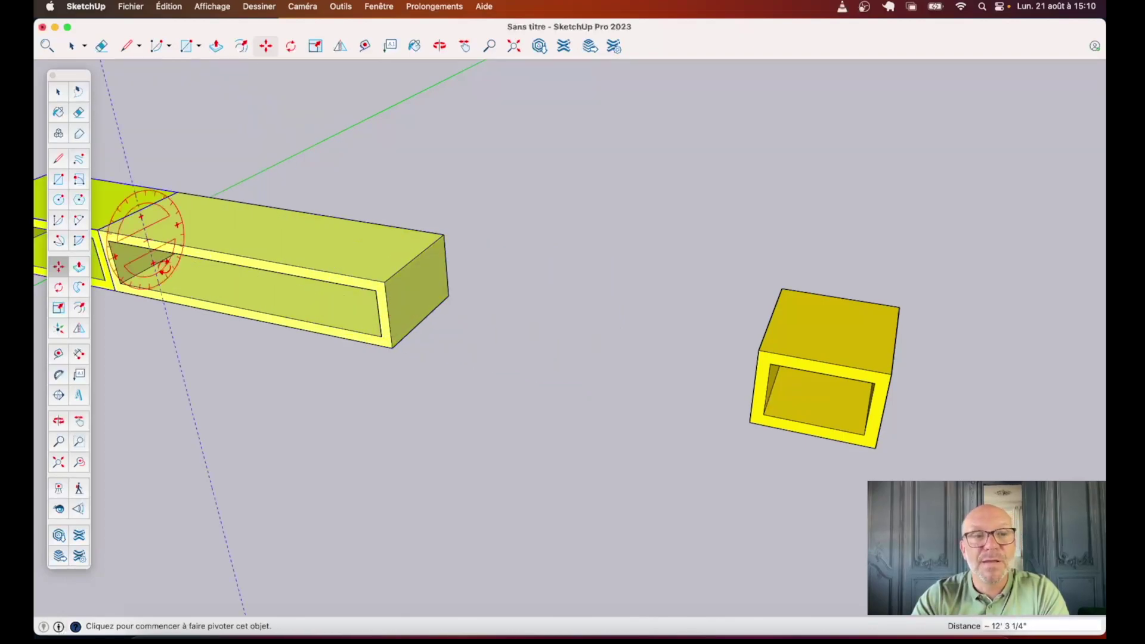
# Step: Rotate the two joined long yellow boxes by 30°
pyautogui.hotkey('shift', 'z')
pyautogui.press('space')
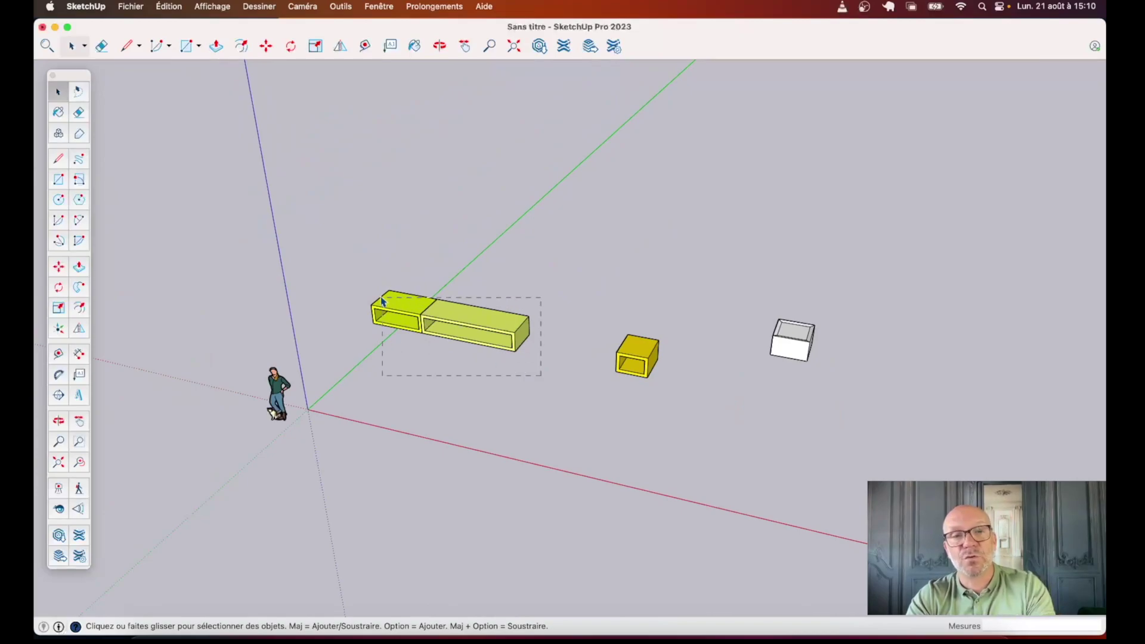
pyautogui.moveTo(381, 301); pyautogui.dragTo(383, 299)
pyautogui.press('q')
pyautogui.click(418, 385)
pyautogui.click(444, 386)
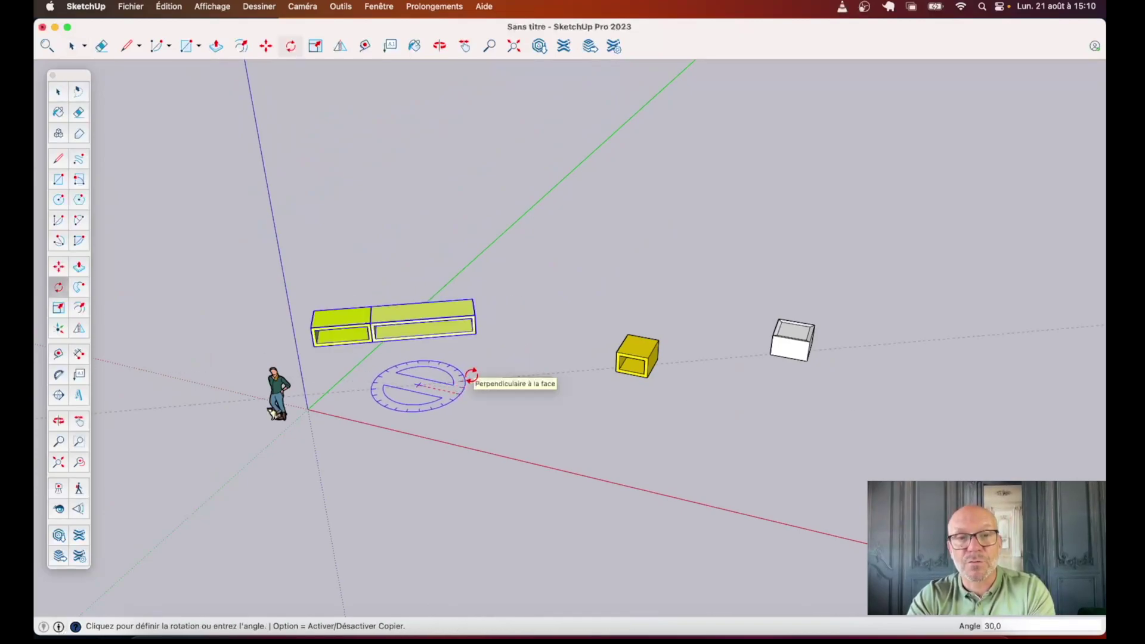
pyautogui.click(471, 376)
# Step: Snap the small yellow box onto the end of the row
pyautogui.press('space')
pyautogui.click(576, 392)
pyautogui.press('m')
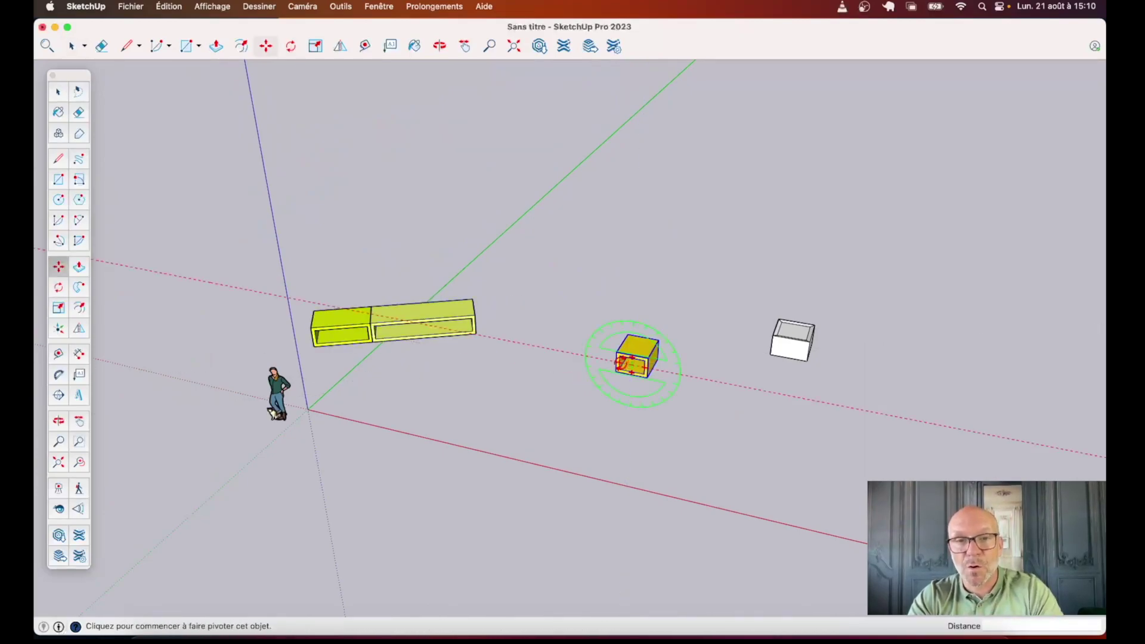
pyautogui.scroll(5, 620, 361)
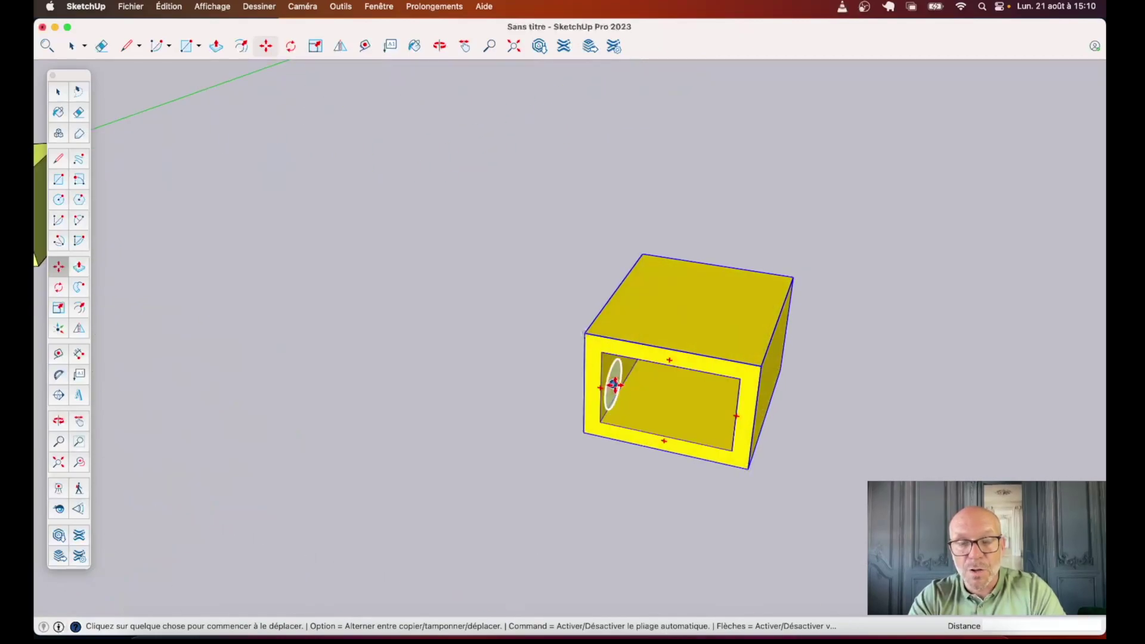
pyautogui.click(614, 385)
pyautogui.scroll(-5, 662, 391)
pyautogui.scroll(-4, 654, 363)
pyautogui.scroll(8, 612, 376)
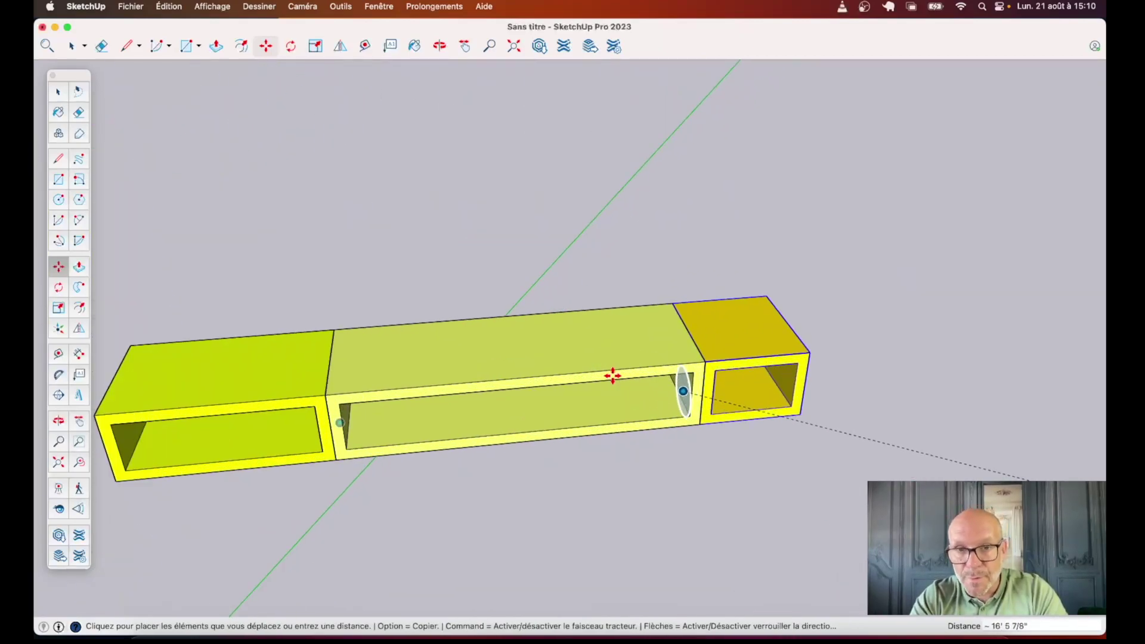
pyautogui.click(683, 391)
pyautogui.scroll(-5, 595, 378)
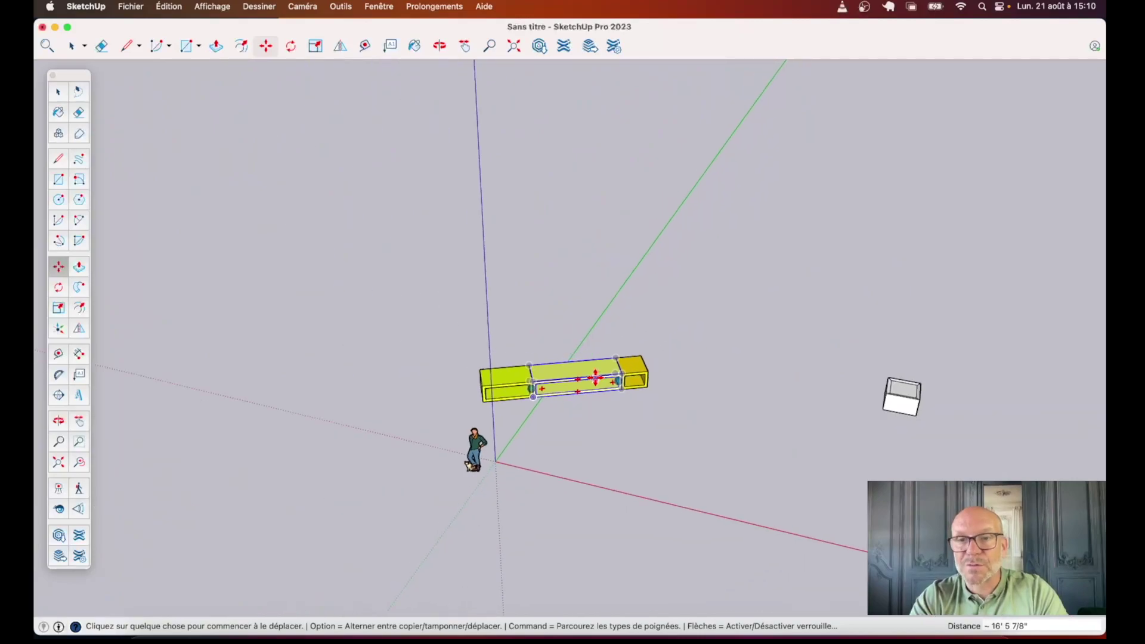
# Step: Select the whole yellow row, after briefly selecting the white box
pyautogui.press('space')
pyautogui.click(907, 398)
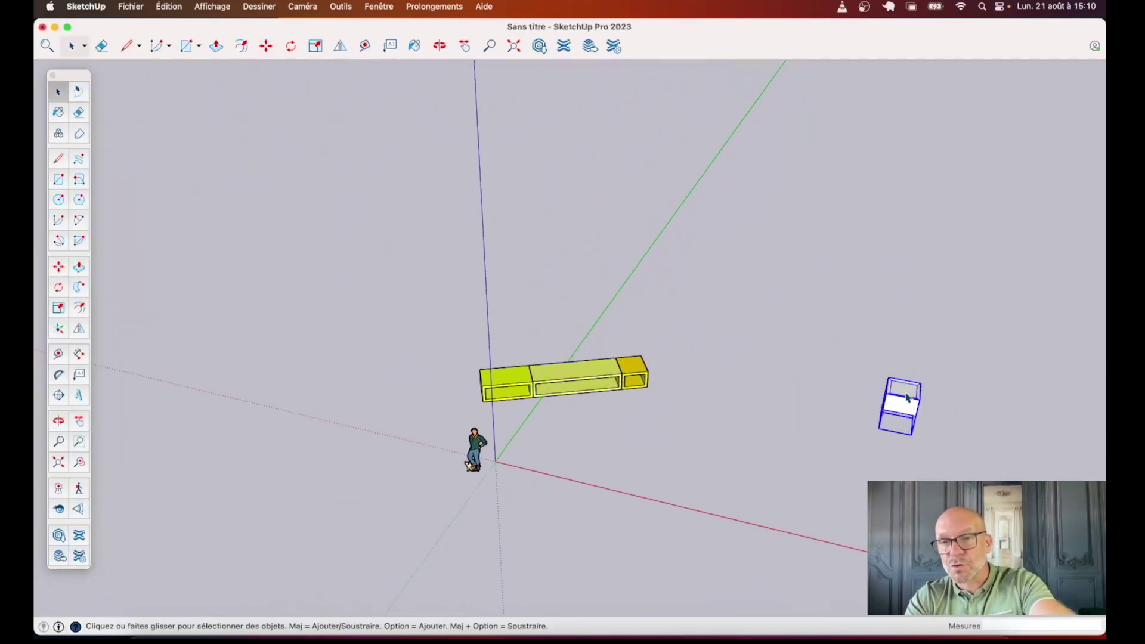
pyautogui.press('m')
pyautogui.click(917, 389)
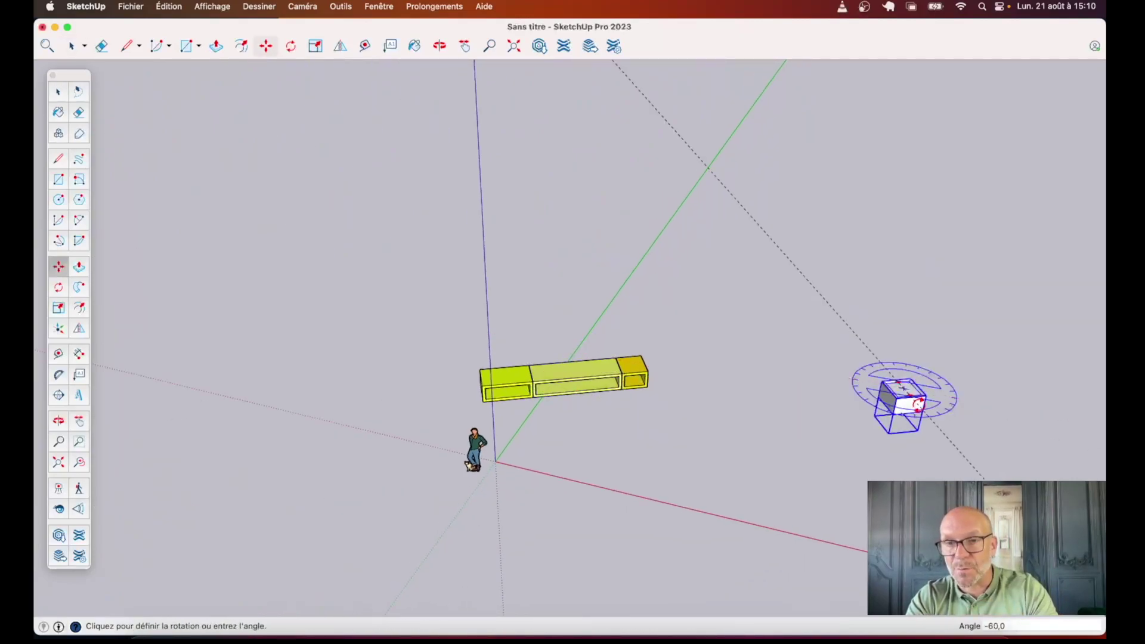
pyautogui.press('space')
pyautogui.moveTo(686, 418); pyautogui.dragTo(490, 328)
# Step: Move the yellow row by its end point so it attaches to the white box
pyautogui.press('m')
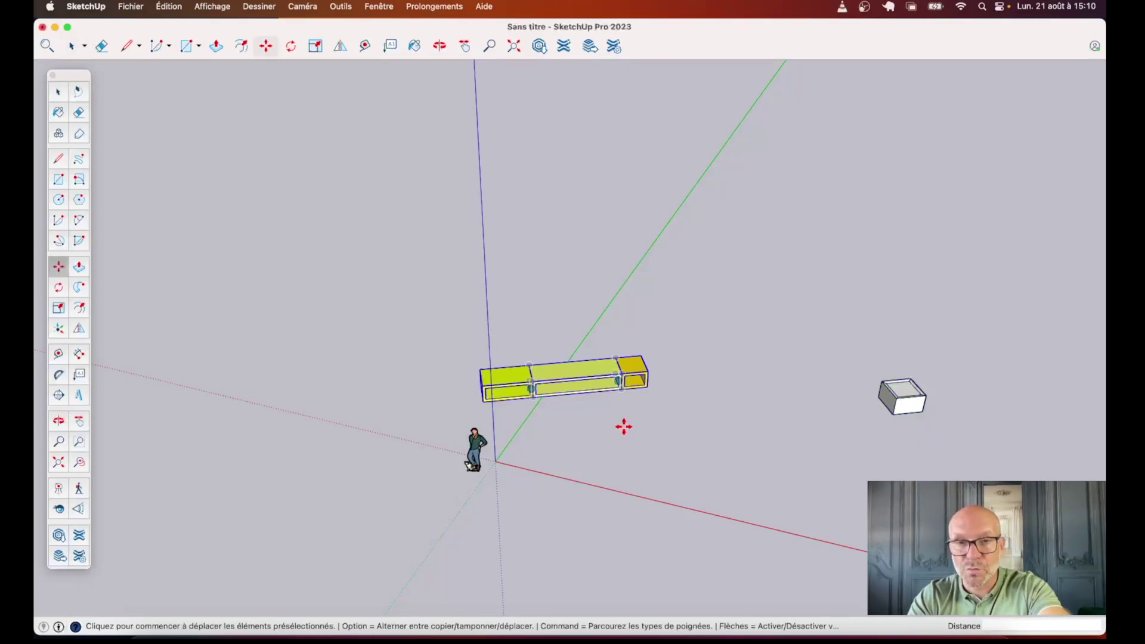
pyautogui.scroll(5, 636, 379)
pyautogui.scroll(3, 656, 380)
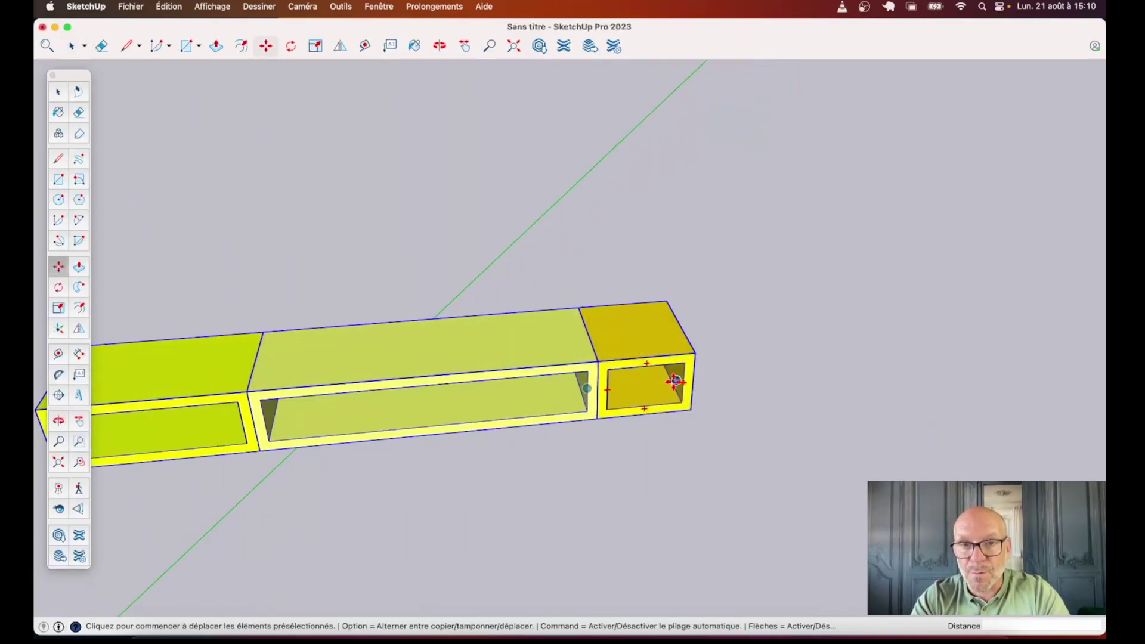
pyautogui.click(664, 379)
pyautogui.scroll(-3, 664, 380)
pyautogui.scroll(-4, 563, 287)
pyautogui.scroll(-1, 596, 299)
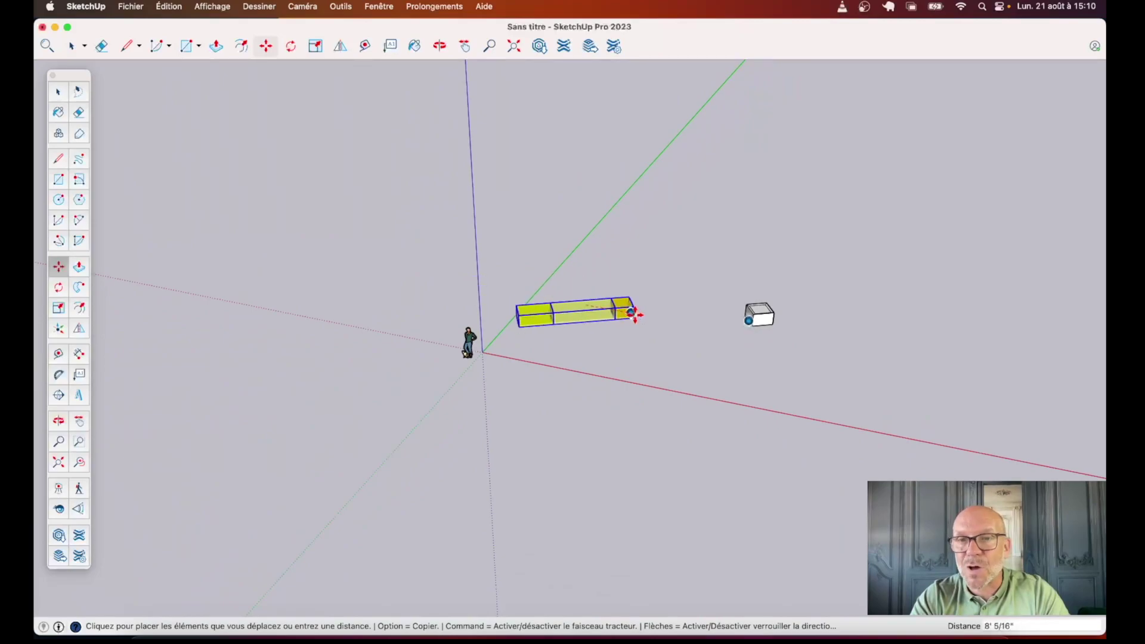
pyautogui.scroll(5, 730, 307)
pyautogui.scroll(2, 818, 334)
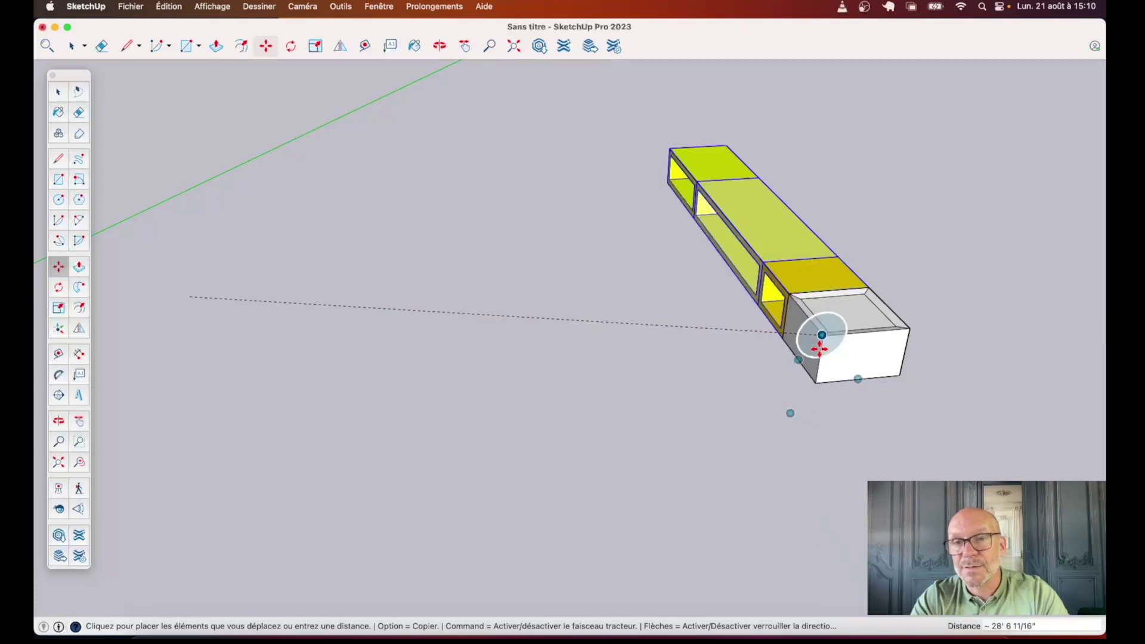
pyautogui.click(822, 338)
pyautogui.press('o')
pyautogui.moveTo(644, 417)
pyautogui.mouseDown()
pyautogui.moveTo(775, 376)
pyautogui.moveTo(802, 413)
pyautogui.mouseUp()
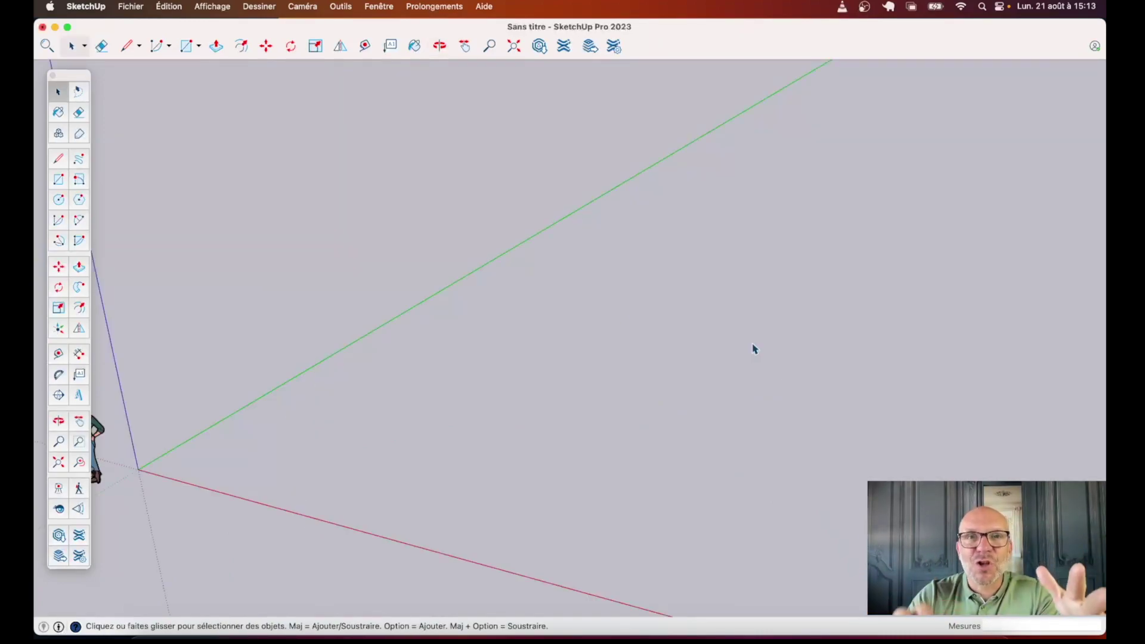
# Step: Draw a square base on the ground and push/pull it into a cube
pyautogui.press('r')
pyautogui.click(332, 451)
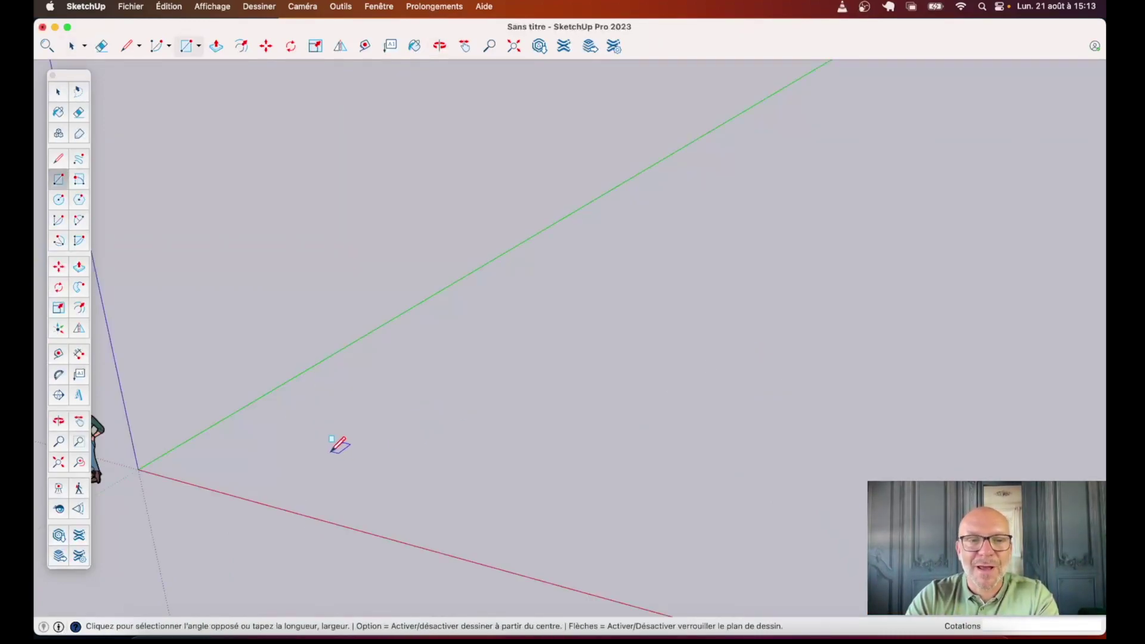
pyautogui.click(444, 431)
pyautogui.press('p')
pyautogui.click(383, 452)
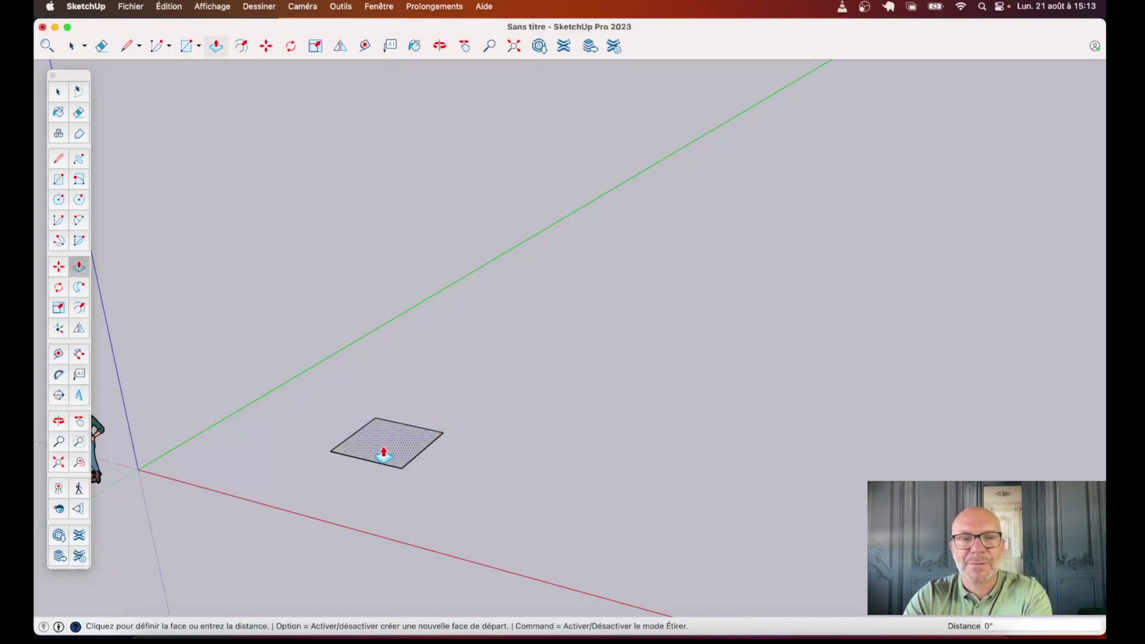
pyautogui.click(386, 382)
# Step: Select the entire cube and make it a component named A
pyautogui.press('space')
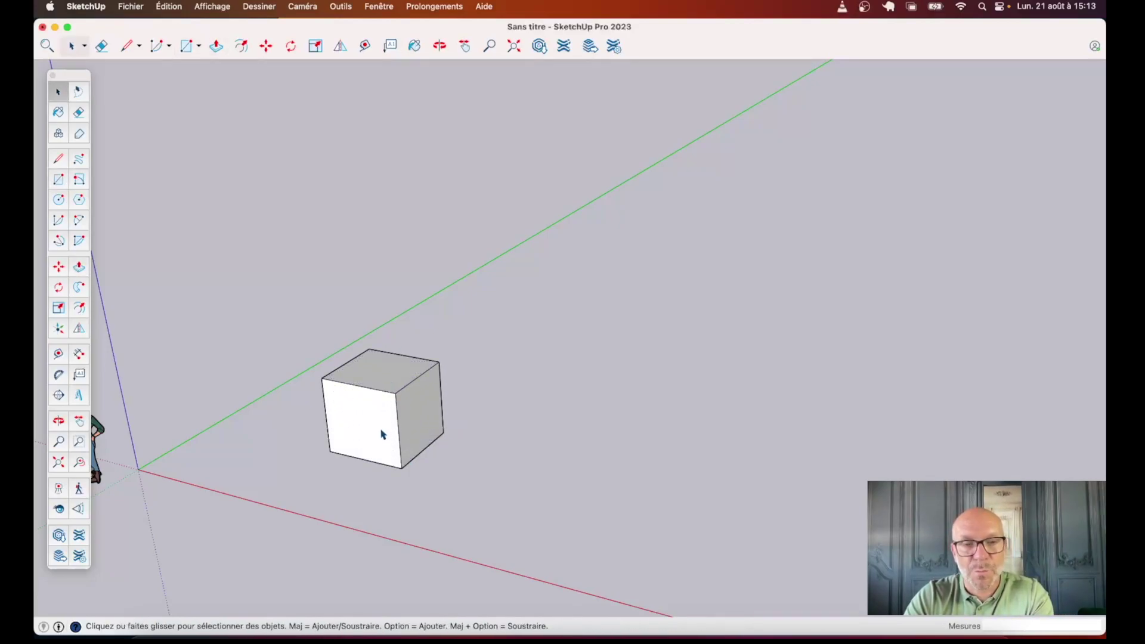
pyautogui.click(383, 434)
pyautogui.tripleClick(383, 435)
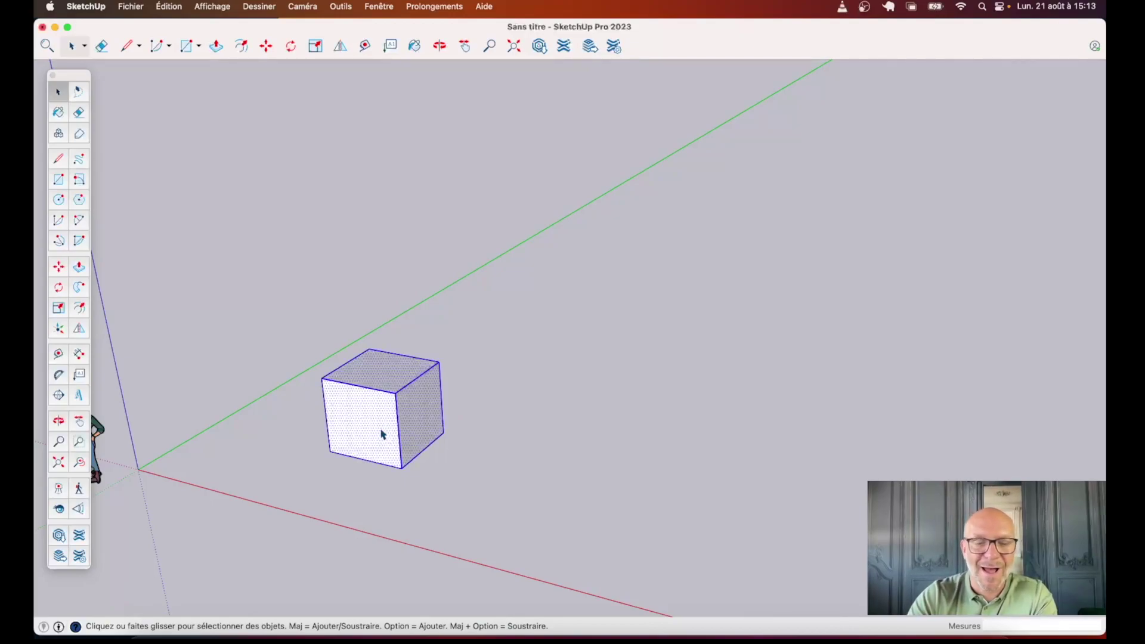
pyautogui.write('gf')
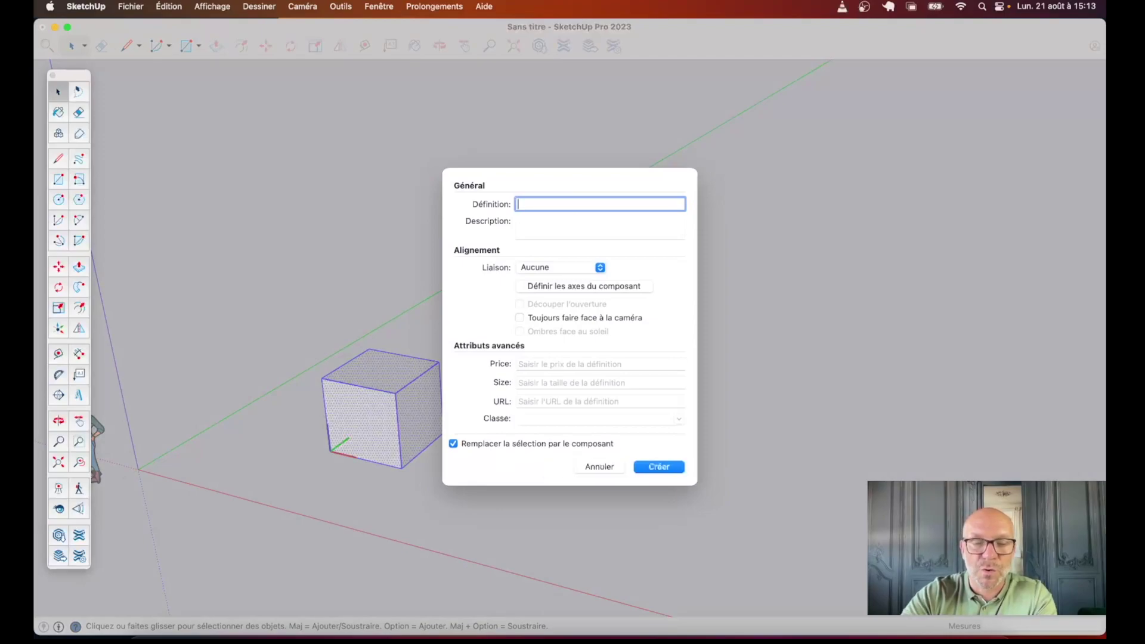
pyautogui.write('A')
pyautogui.press('Return')
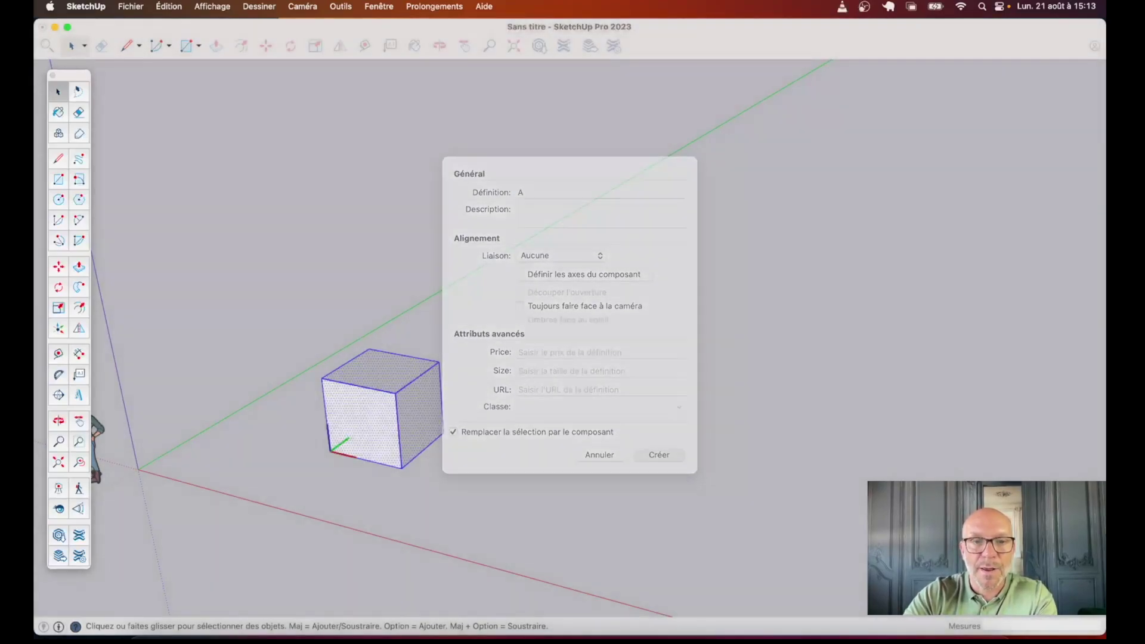
pyautogui.click(544, 454)
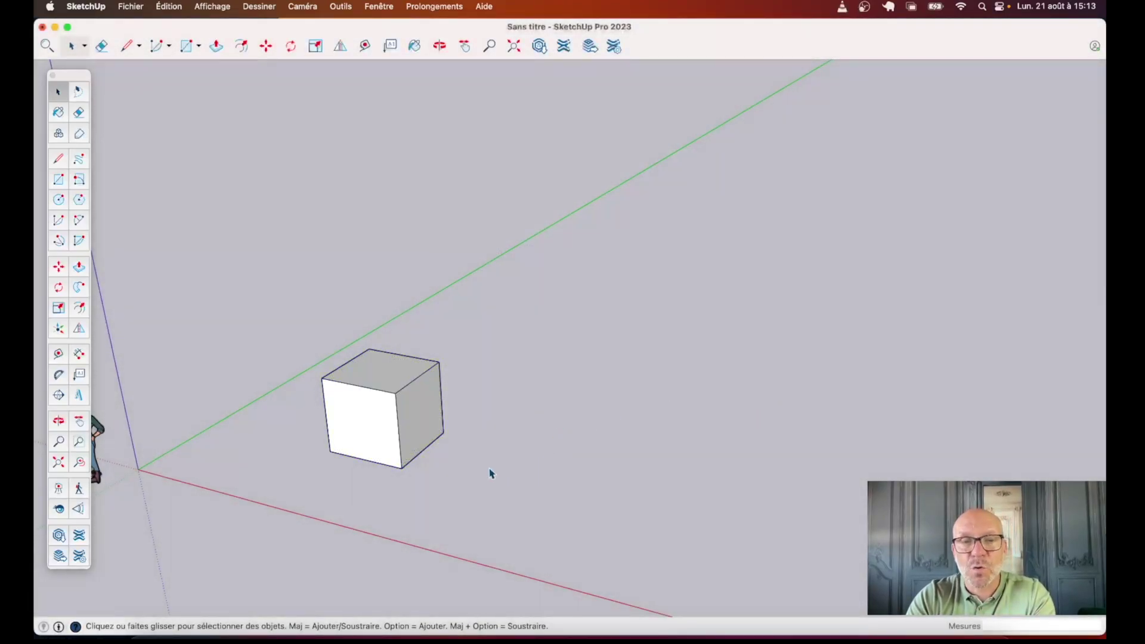
# Step: Double-click cube component A to edit it, then bring up its context menu
pyautogui.scroll(-3, 490, 473)
pyautogui.scroll(3, 416, 449)
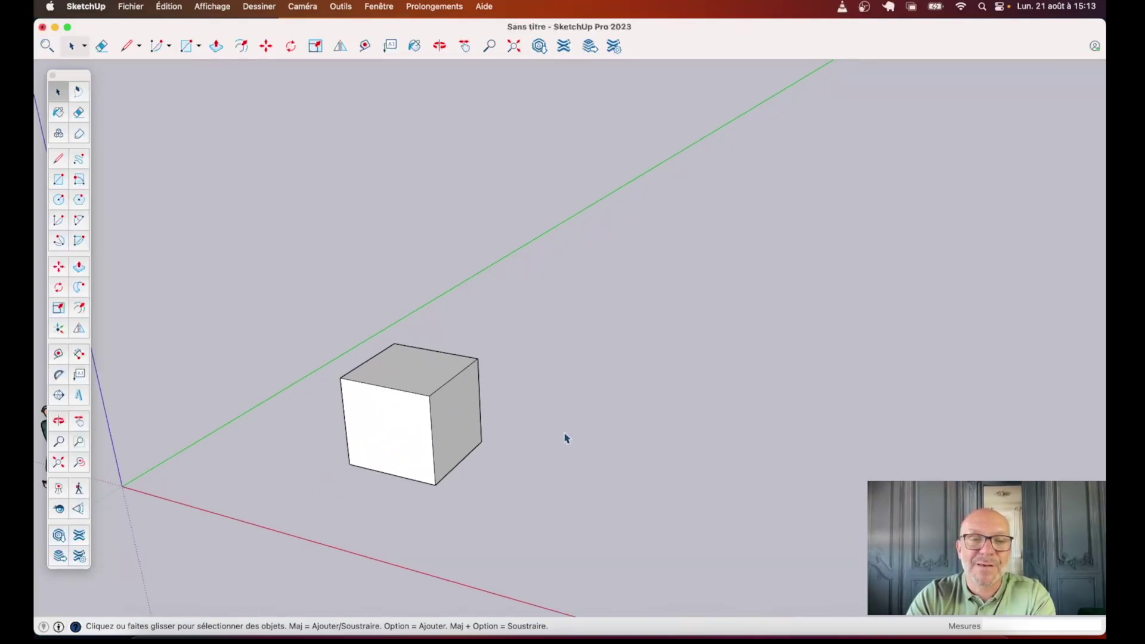
pyautogui.doubleClick(378, 424)
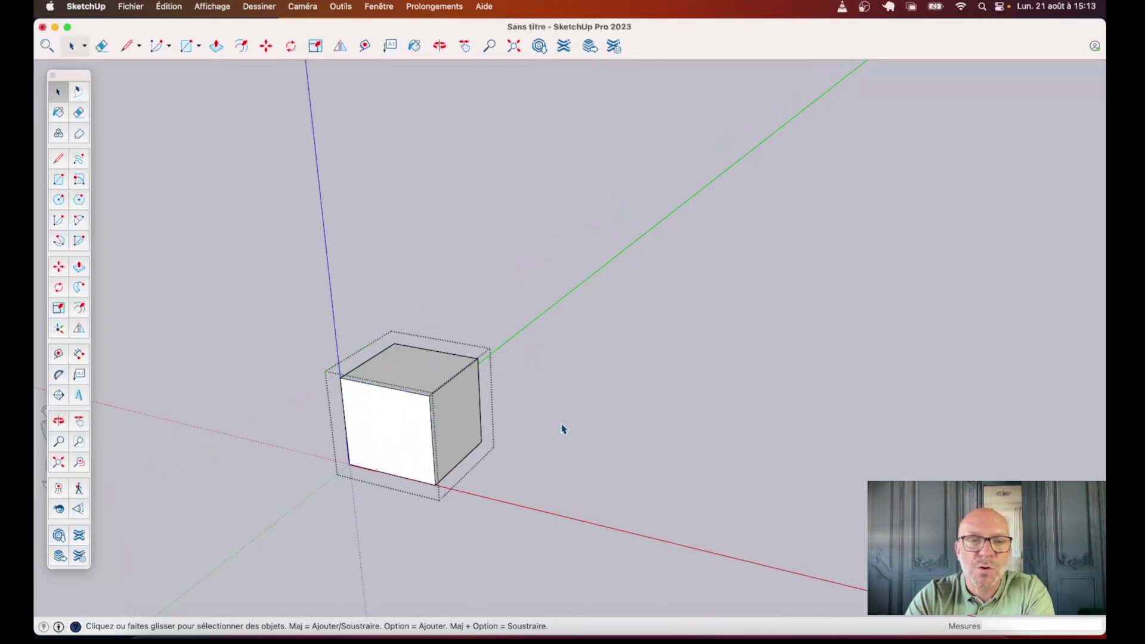
pyautogui.scroll(-3, 563, 428)
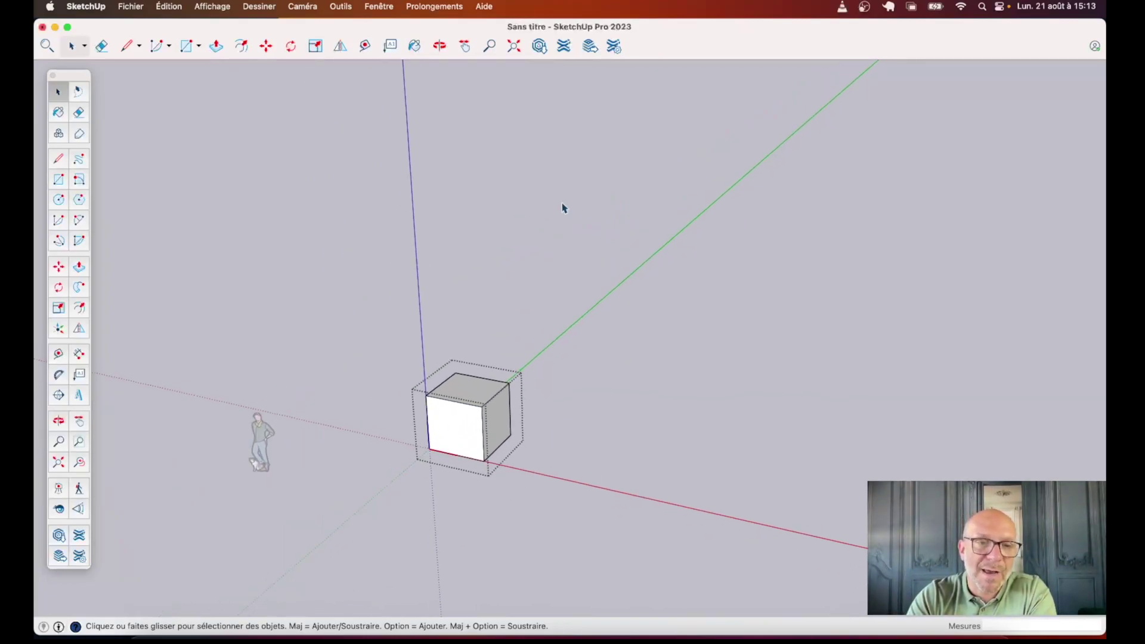
pyautogui.scroll(2, 450, 459)
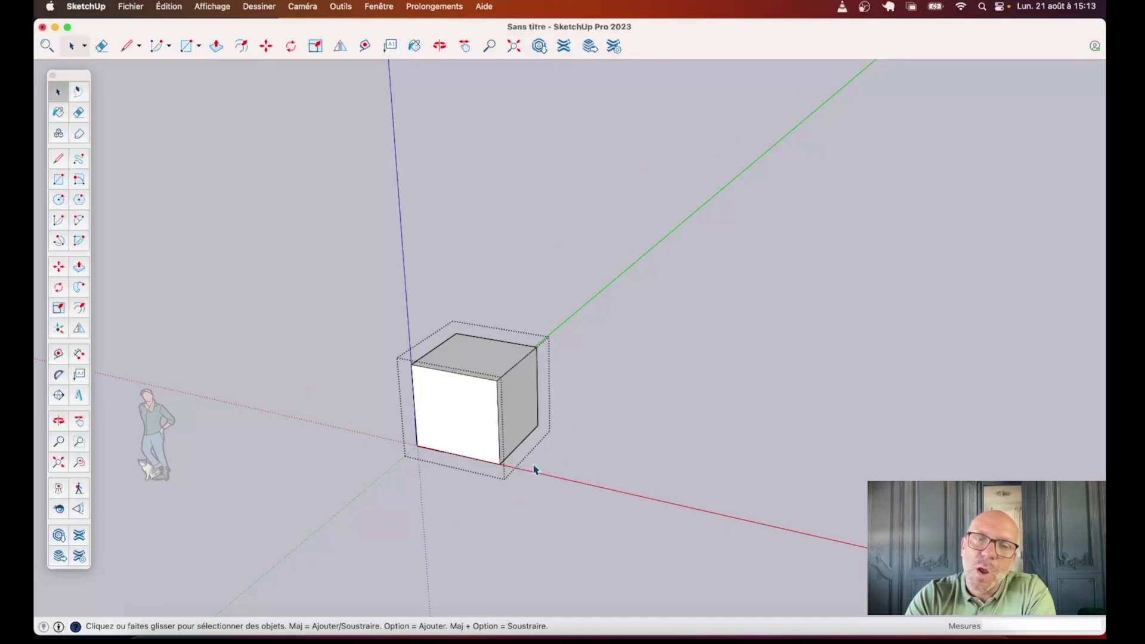
pyautogui.rightClick(494, 474)
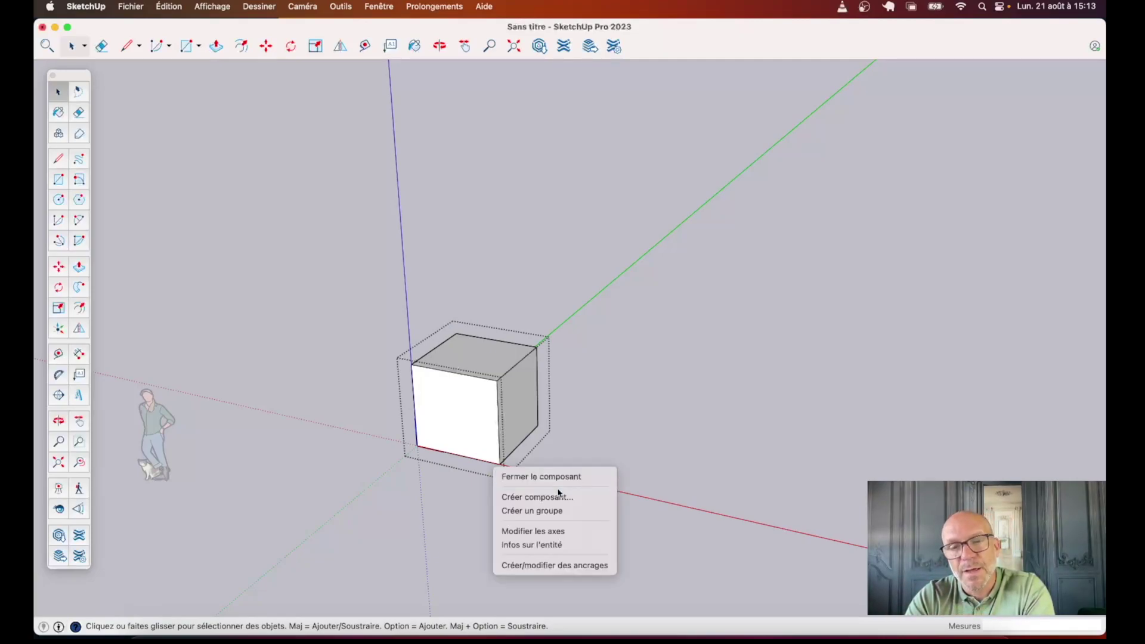
# Step: Place an anchor at the centre of cube A's right side face and set its forward direction
pyautogui.click(571, 566)
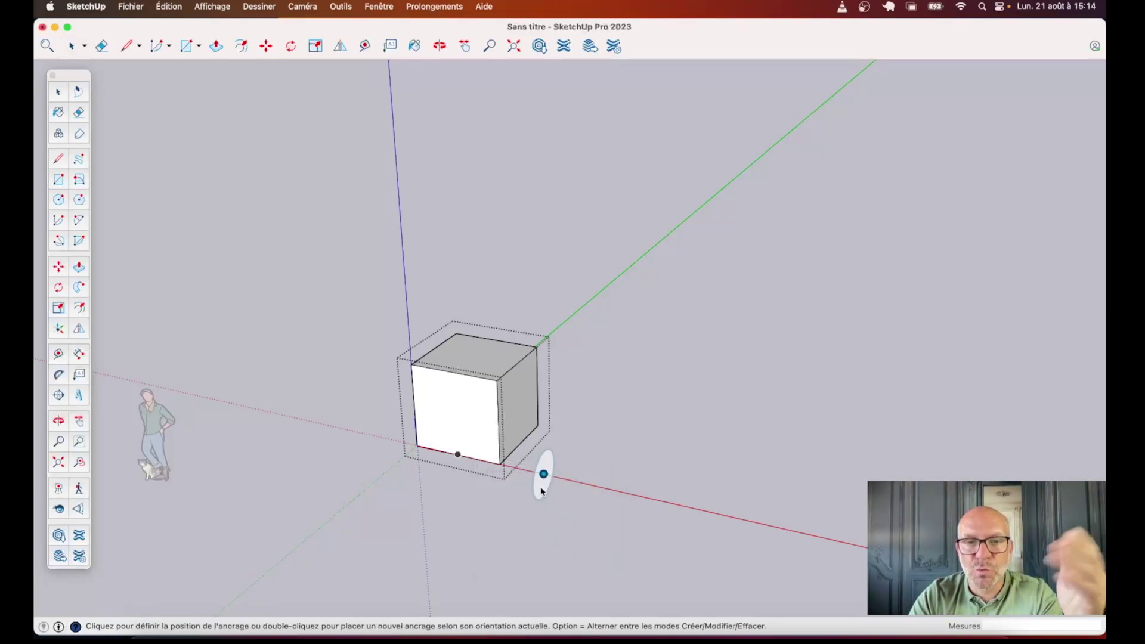
pyautogui.scroll(1, 519, 413)
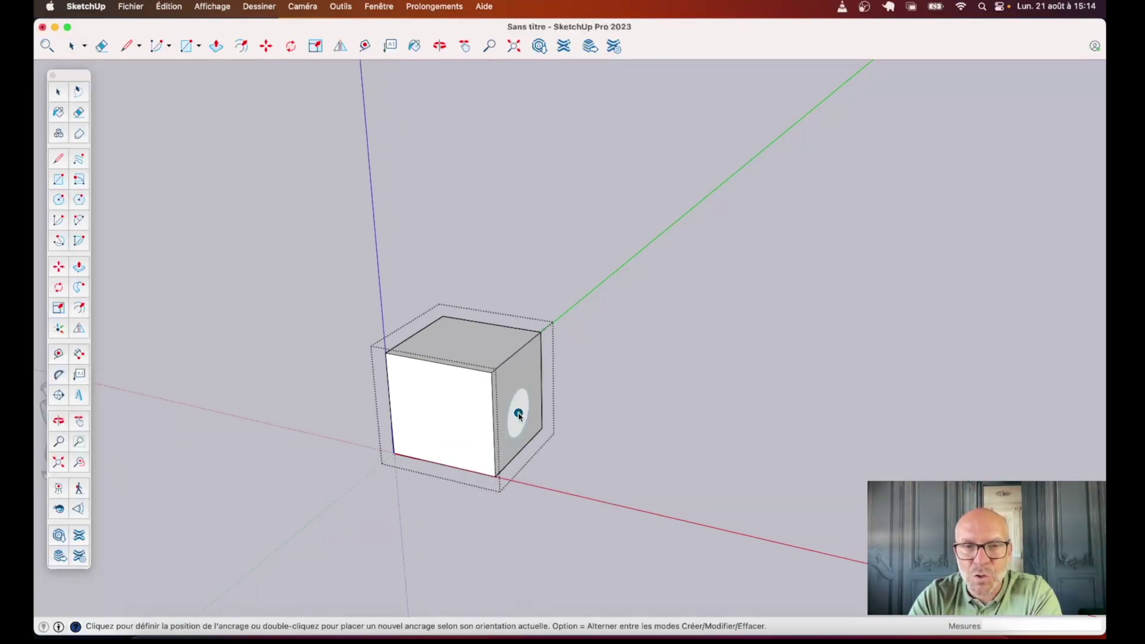
pyautogui.scroll(3, 518, 414)
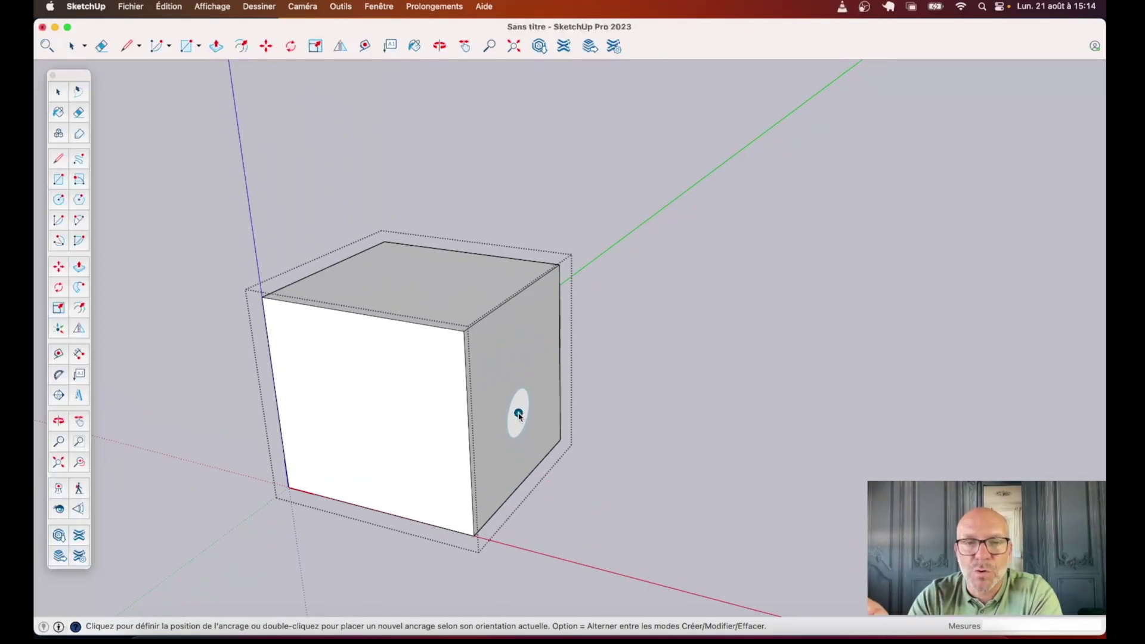
pyautogui.scroll(-1, 507, 403)
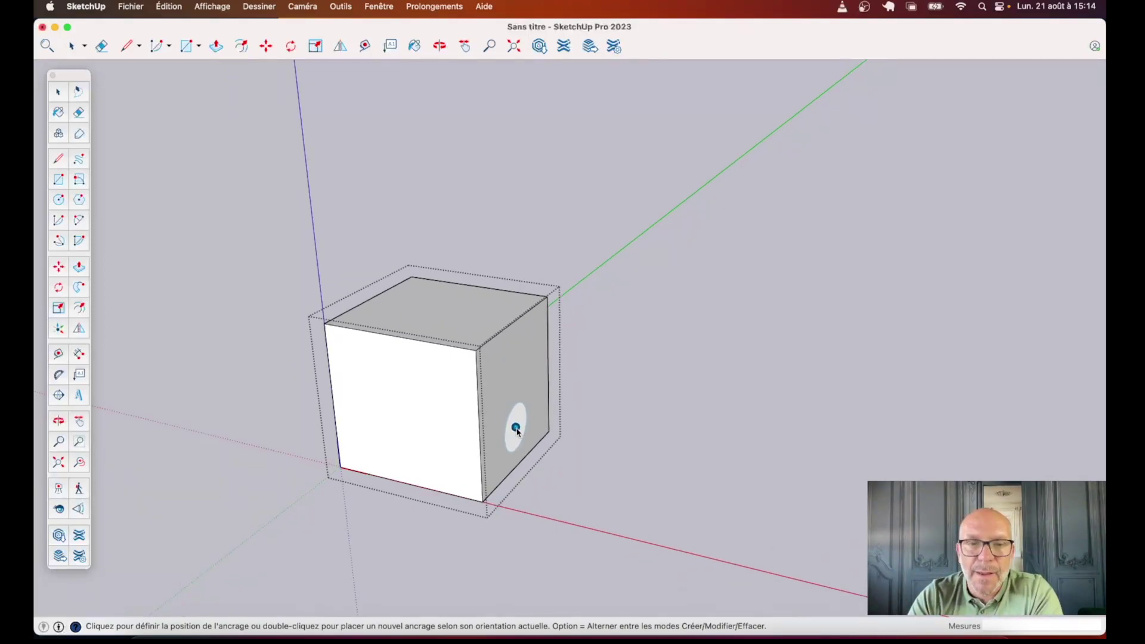
pyautogui.click(479, 430)
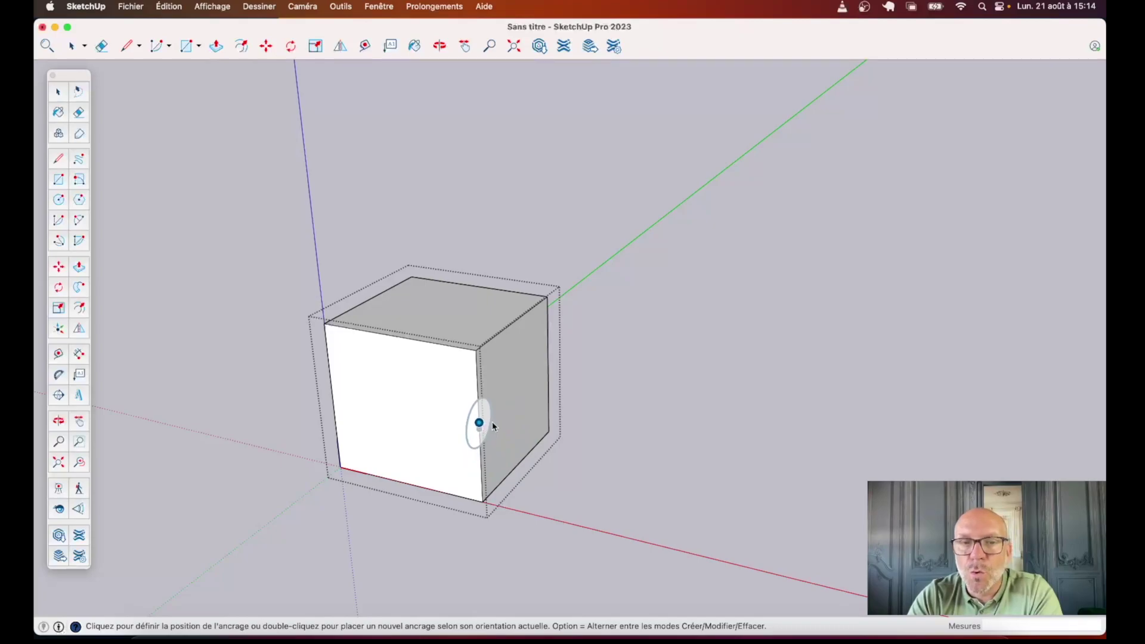
pyautogui.click(516, 396)
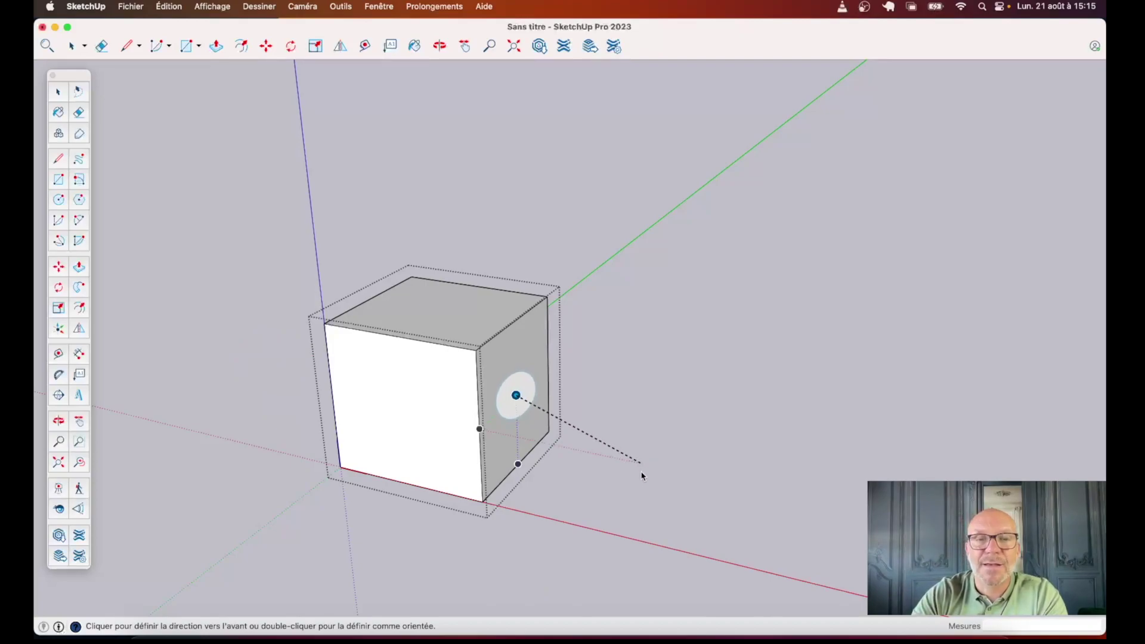
pyautogui.click(669, 427)
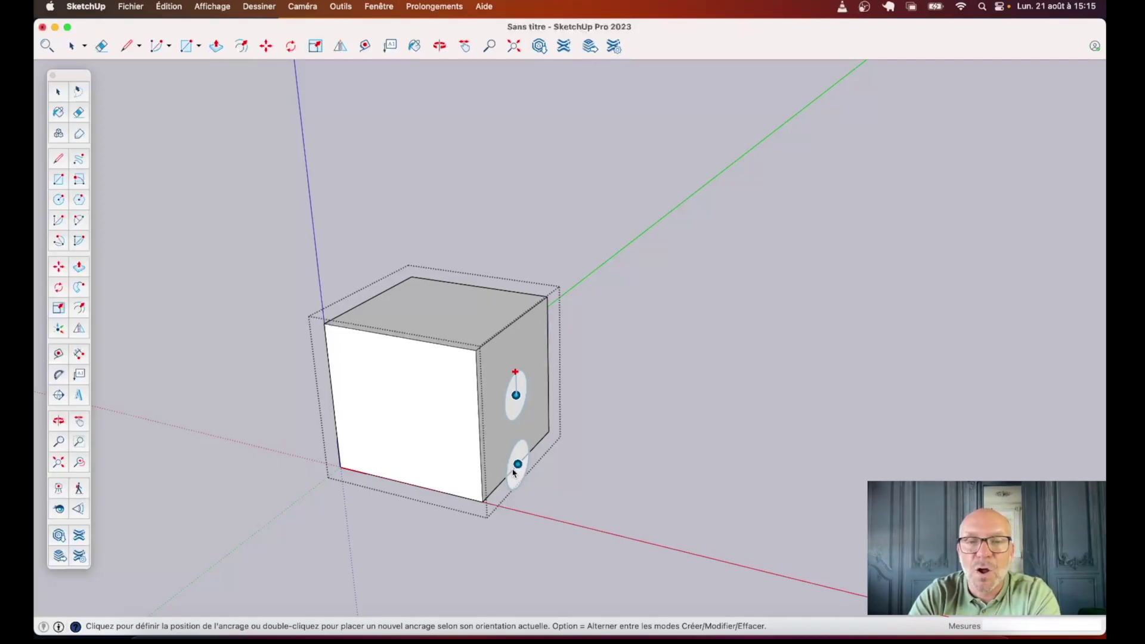
pyautogui.press('space')
pyautogui.scroll(-3, 590, 450)
pyautogui.scroll(-3, 281, 328)
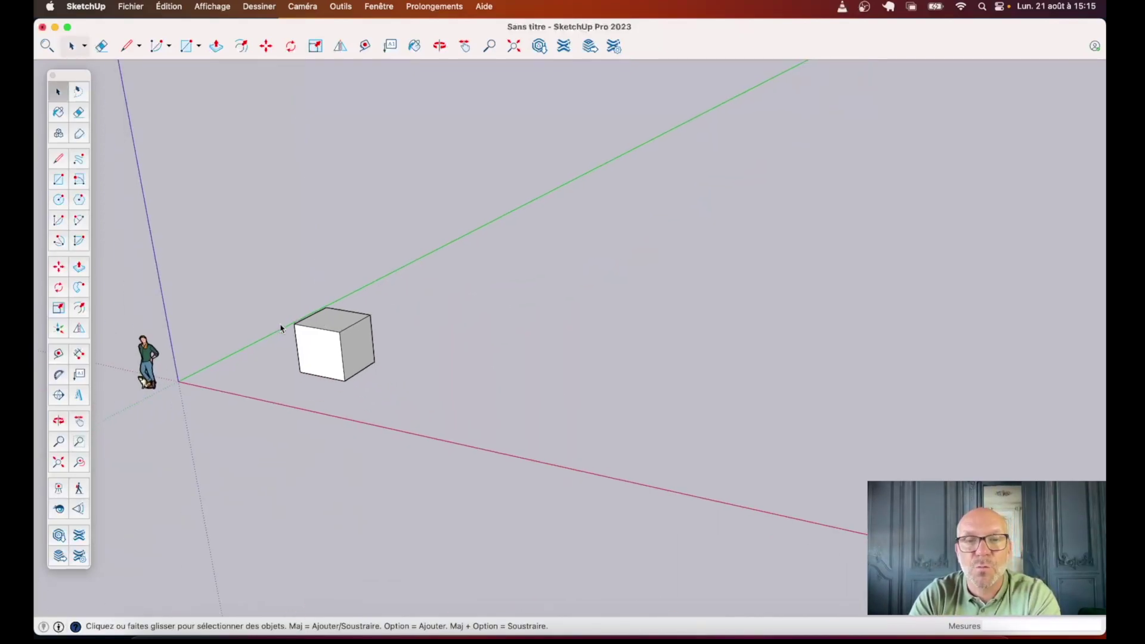
# Step: Draw a rectangle beside the cube and pull it up into a wider box
pyautogui.scroll(-1, 281, 328)
pyautogui.press('r')
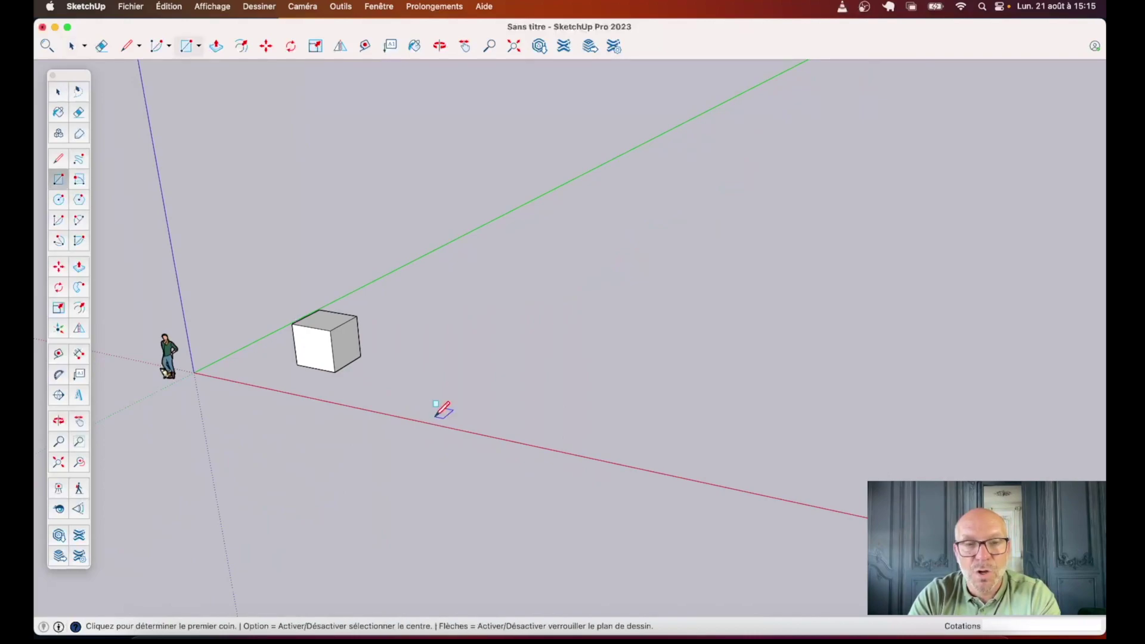
pyautogui.click(400, 383)
pyautogui.click(464, 374)
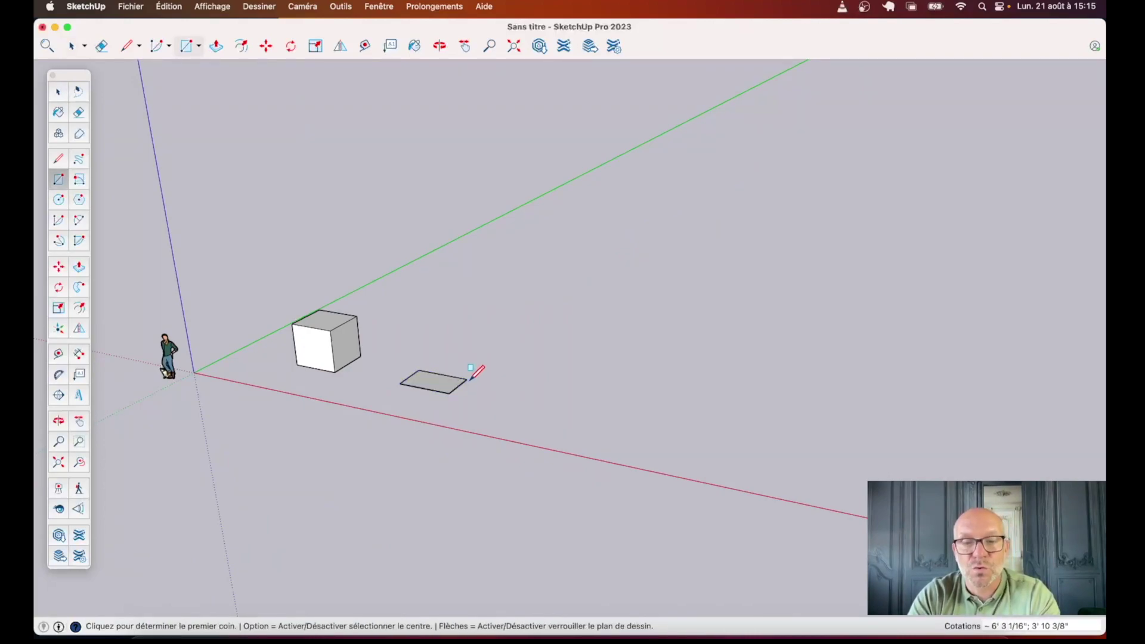
pyautogui.press('p')
pyautogui.click(442, 388)
pyautogui.click(334, 339)
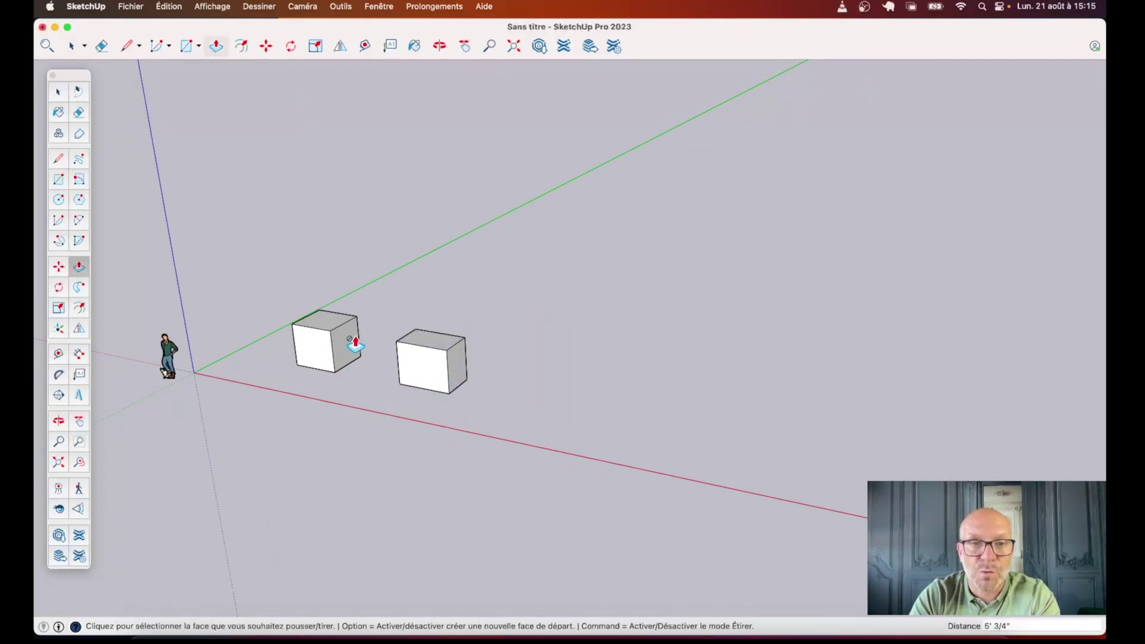
# Step: Turn the new box into a component and open it for editing
pyautogui.press('space')
pyautogui.click(427, 363)
pyautogui.press('g')
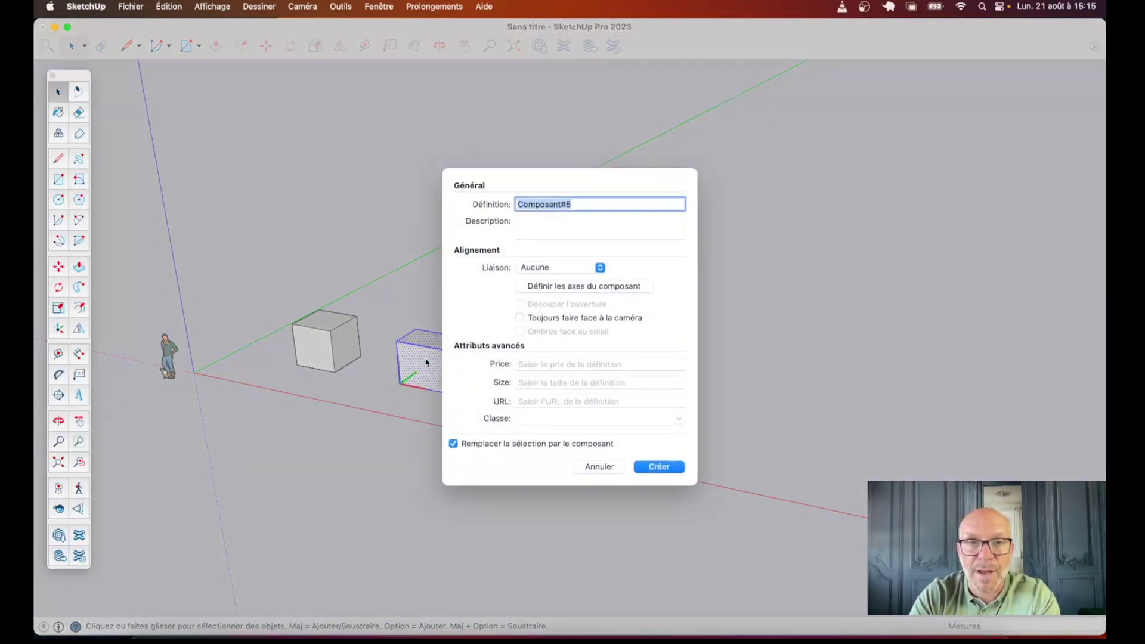
pyautogui.press('Return')
pyautogui.doubleClick(429, 365)
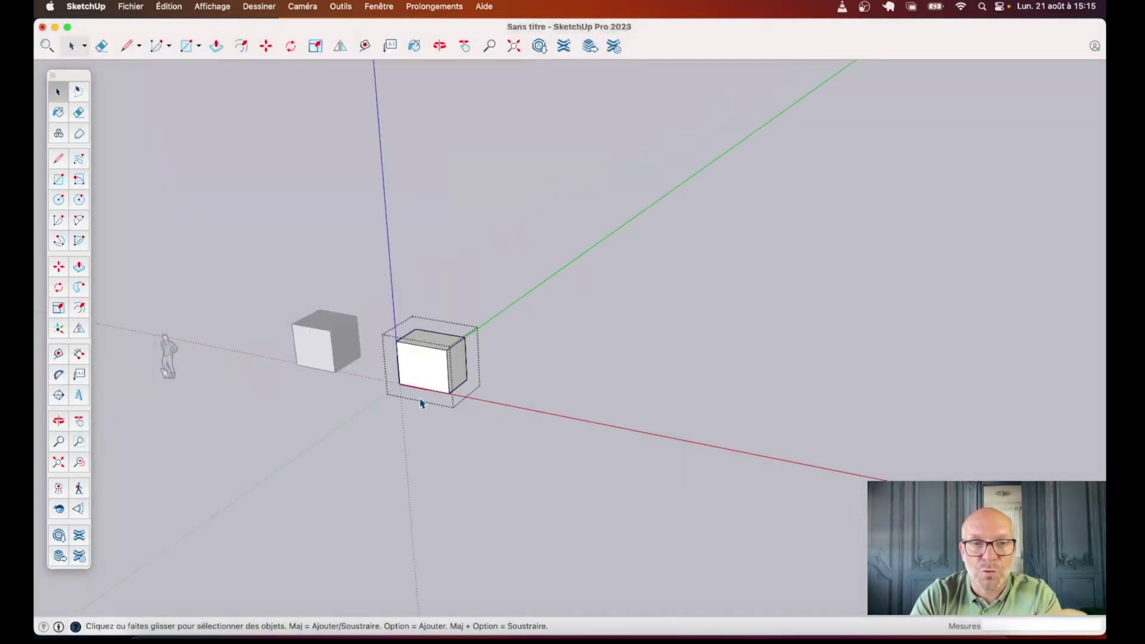
# Step: Place an anchor on the new box's side face
pyautogui.rightClick(422, 394)
pyautogui.click(504, 510)
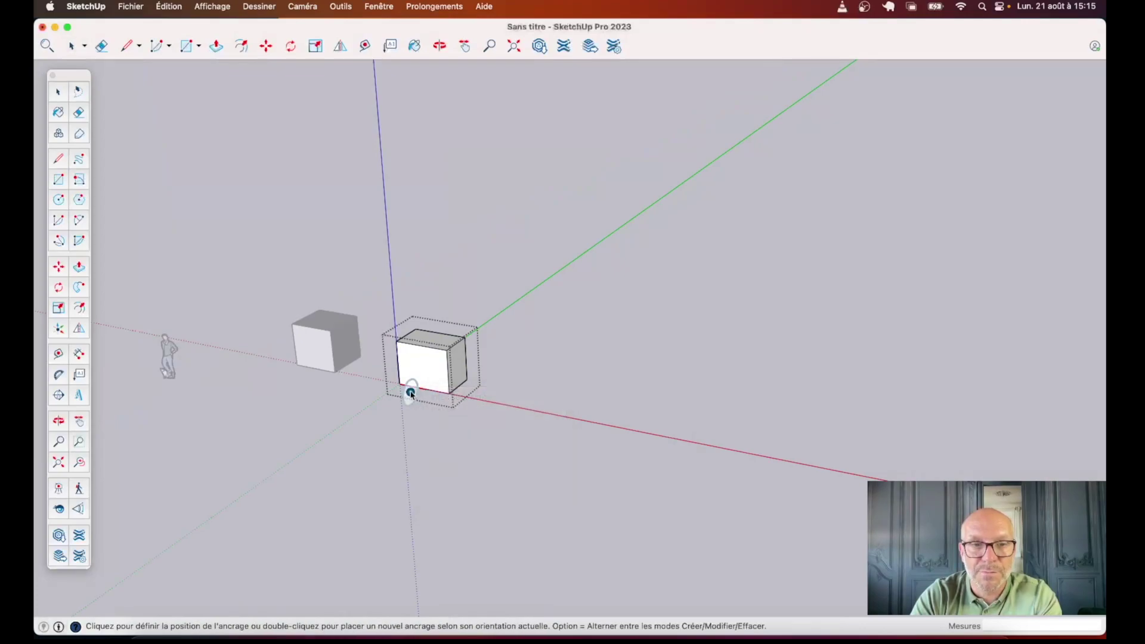
pyautogui.moveTo(422, 390)
pyautogui.mouseDown(button='middle')
pyautogui.moveTo(527, 383)
pyautogui.moveTo(787, 405)
pyautogui.mouseUp(button='middle')
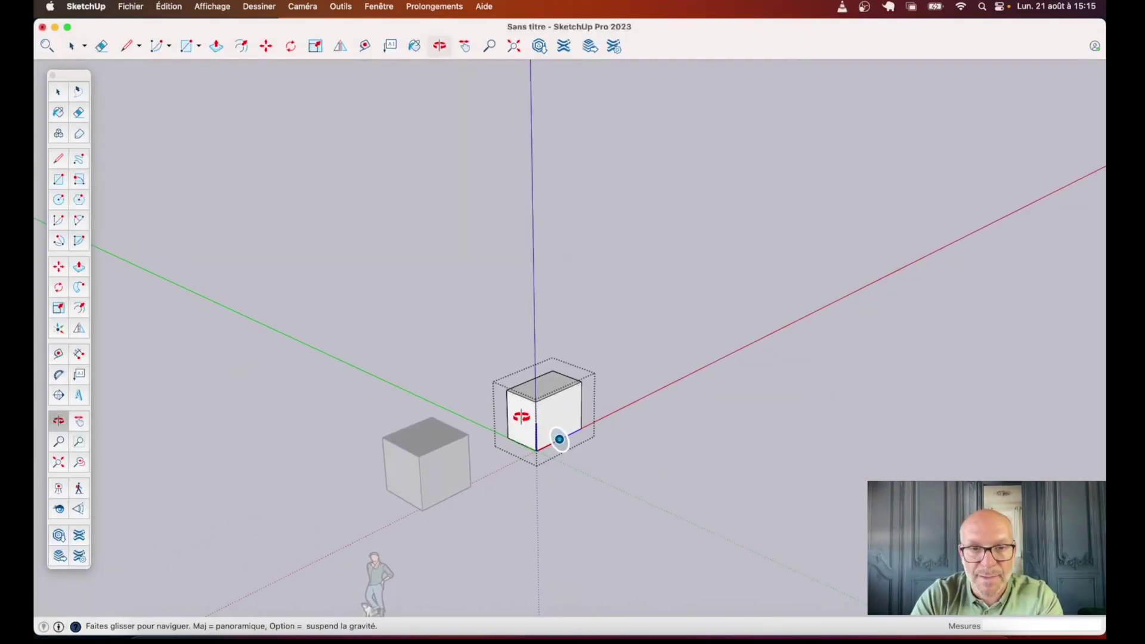
pyautogui.scroll(5, 559, 439)
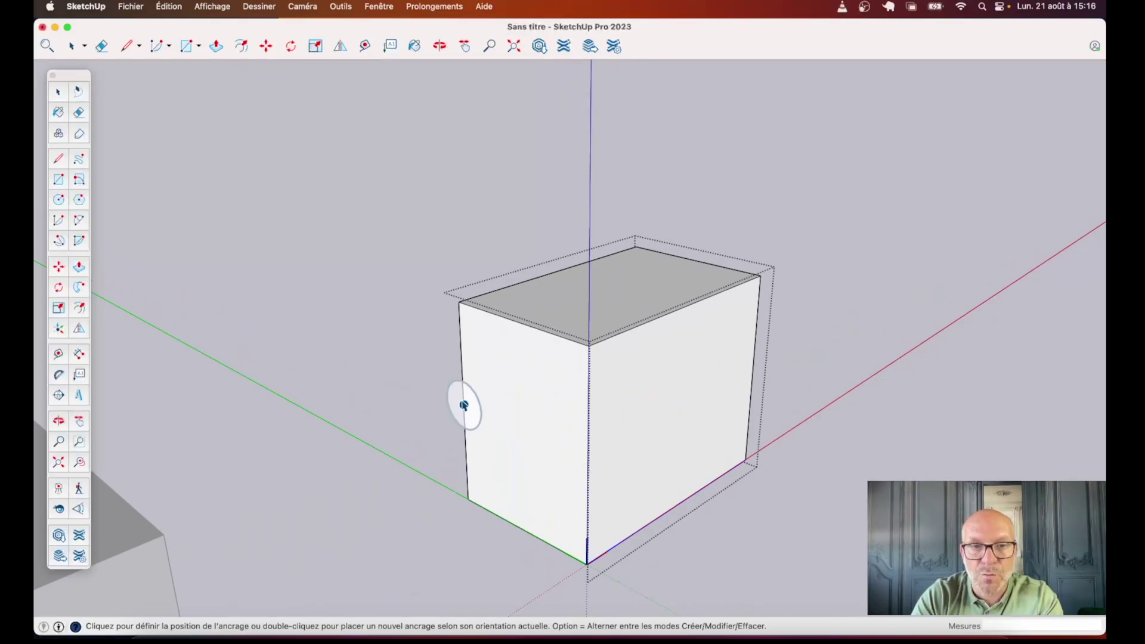
pyautogui.click(522, 431)
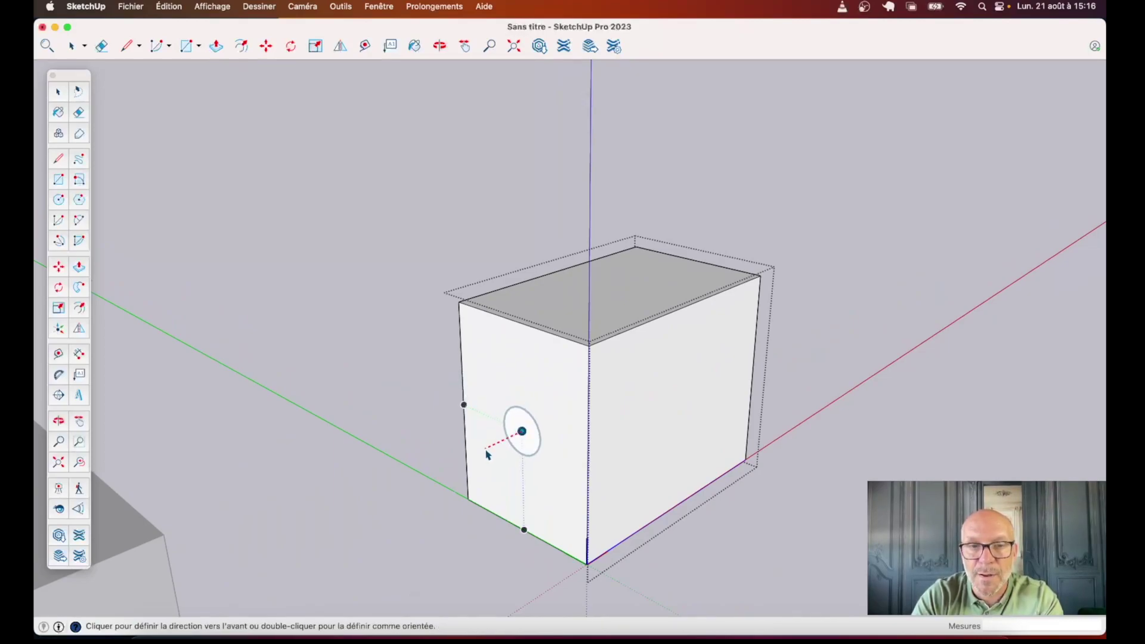
pyautogui.scroll(-3, 383, 417)
# Step: Test-move the box by its anchor onto the cube's anchor, then cancel so both stay apart
pyautogui.moveTo(383, 417); pyautogui.dragTo(266, 417, button='middle')
pyautogui.press('space')
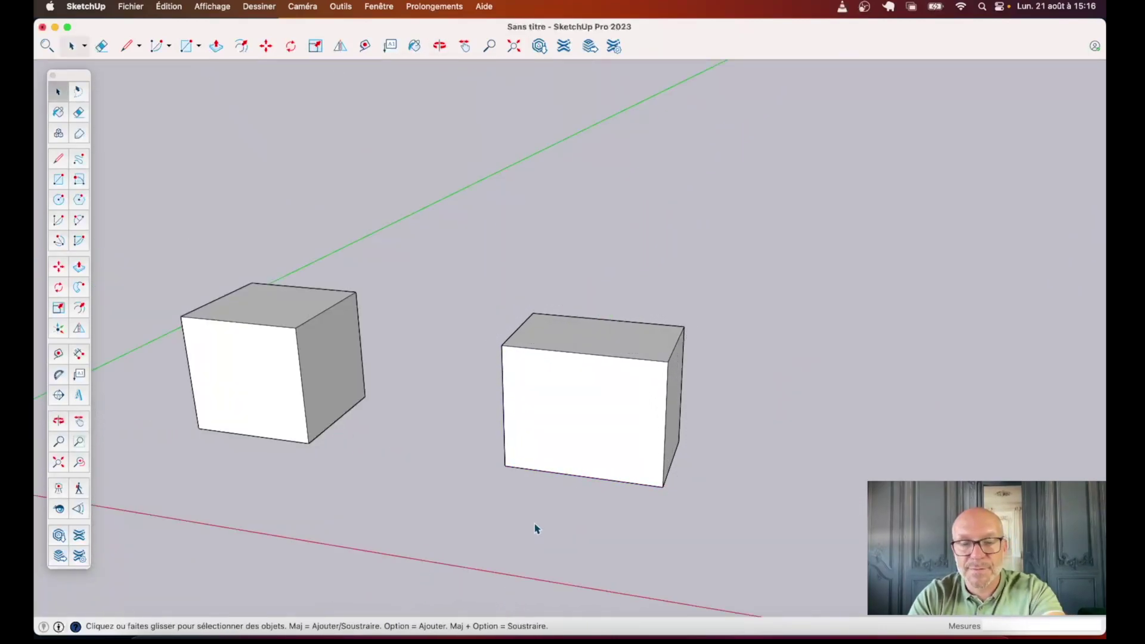
pyautogui.press('m')
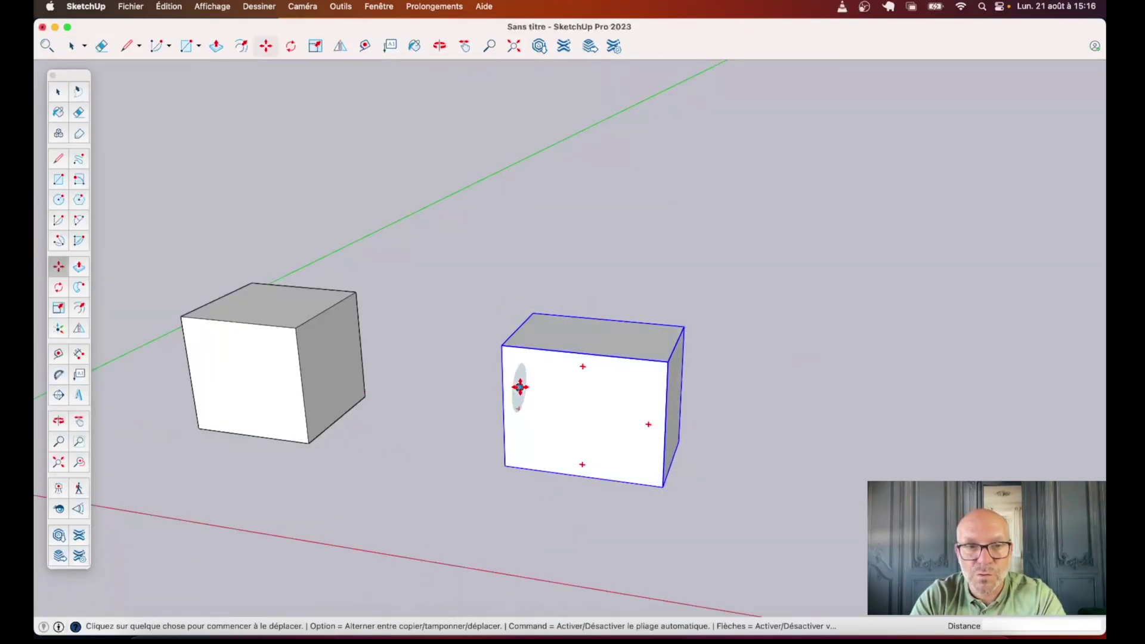
pyautogui.click(520, 387)
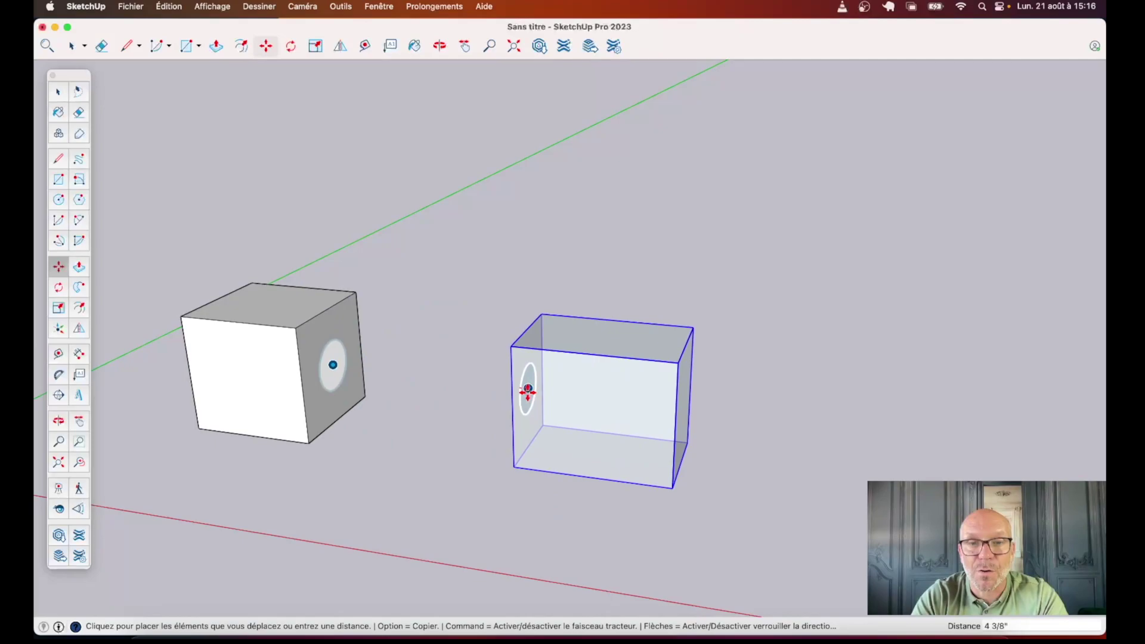
pyautogui.click(524, 386)
pyautogui.press('space')
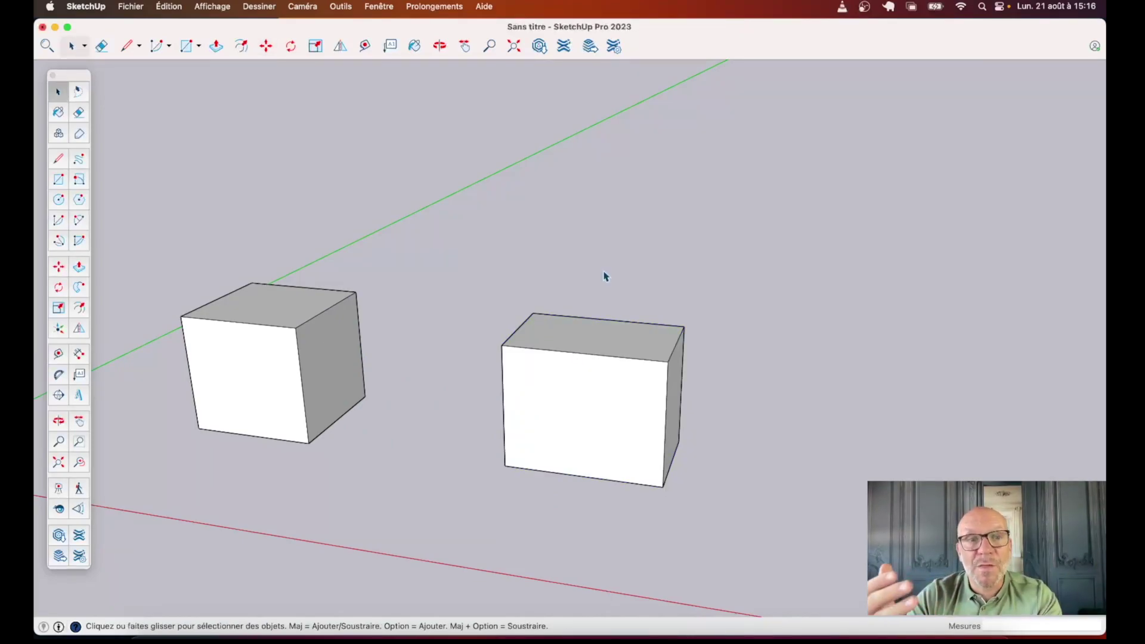
# Step: Inside the second box, paint the top orange, the front magenta and the right side green
pyautogui.click(565, 465)
pyautogui.doubleClick(592, 422)
pyautogui.press('b')
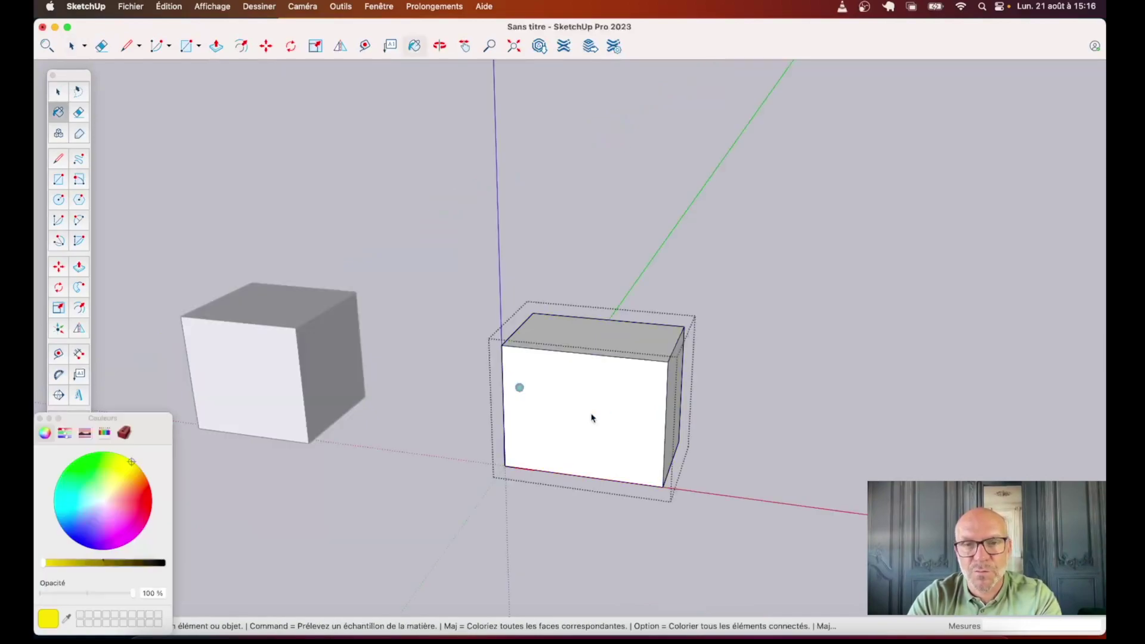
pyautogui.click(148, 507)
pyautogui.click(137, 473)
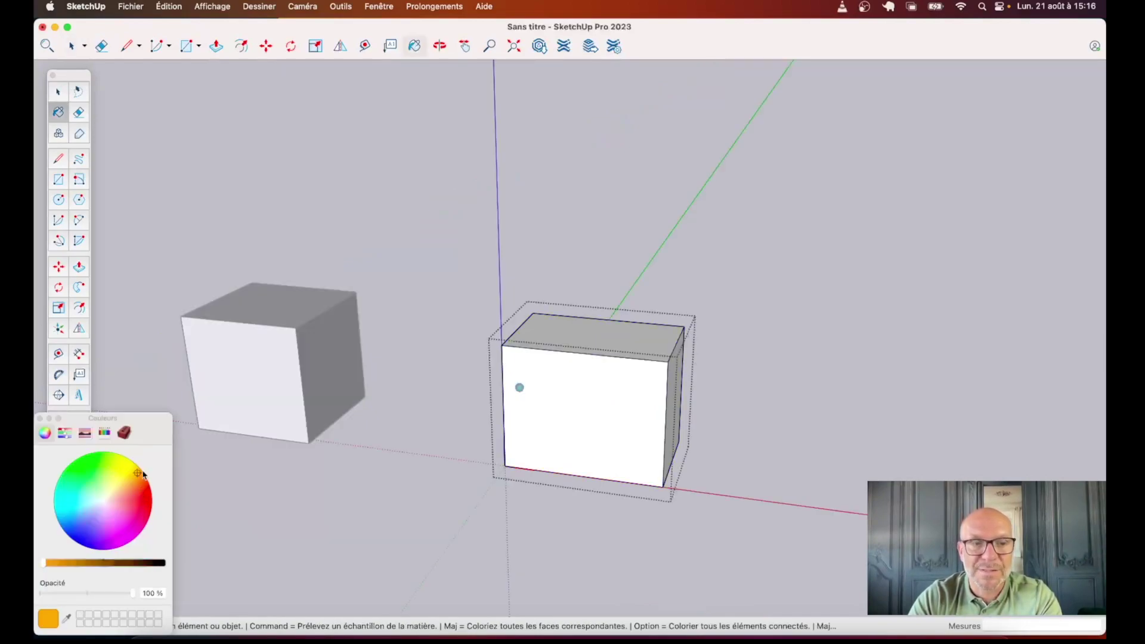
pyautogui.click(588, 336)
pyautogui.click(127, 531)
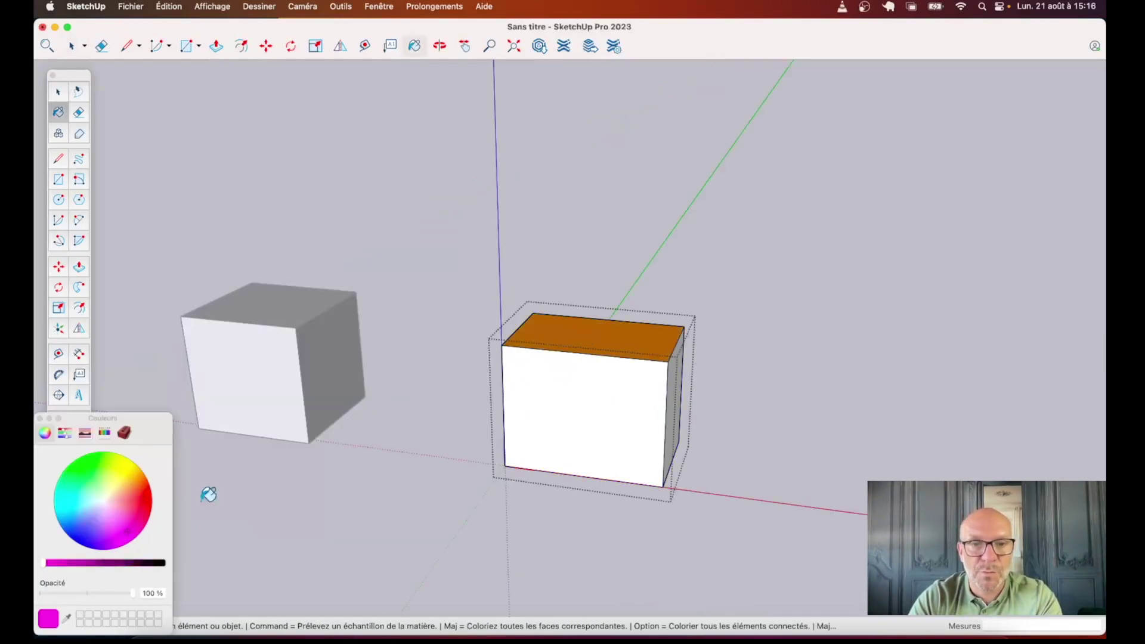
pyautogui.click(564, 420)
pyautogui.click(80, 468)
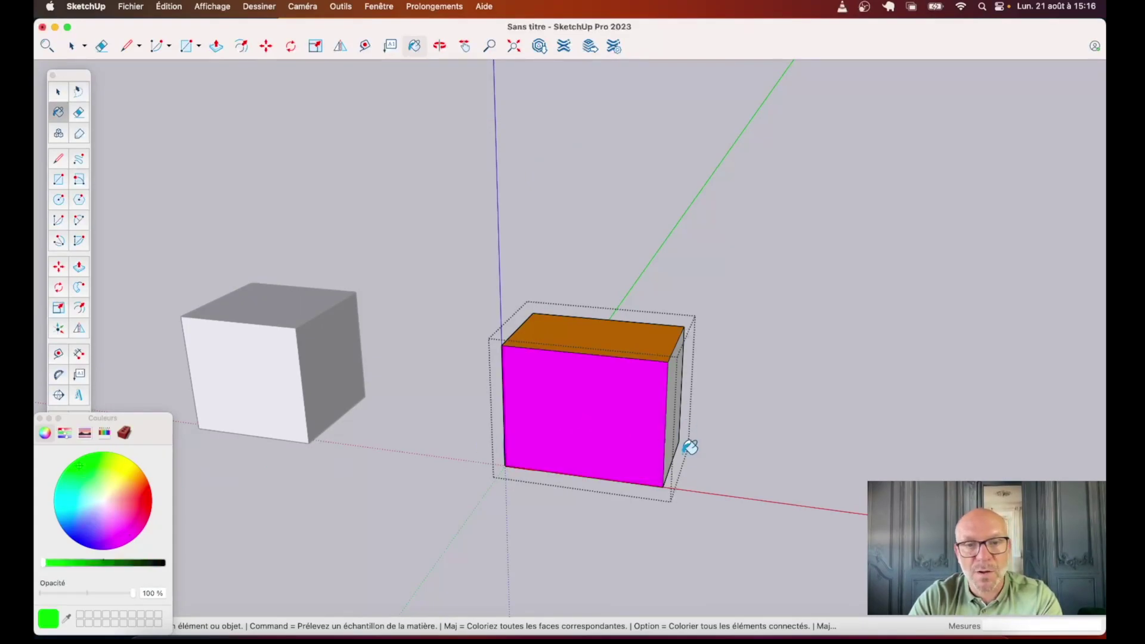
pyautogui.click(677, 397)
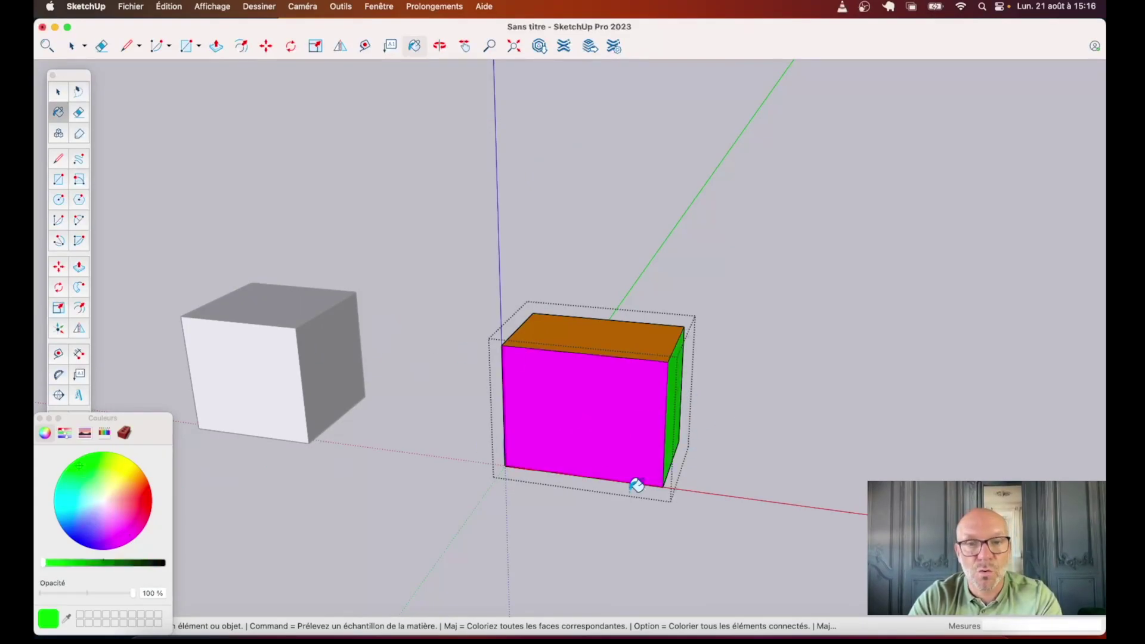
# Step: Orbit beneath the box, paint its bottom face blue-purple, and orbit back above
pyautogui.press('o')
pyautogui.moveTo(695, 526); pyautogui.dragTo(708, 133)
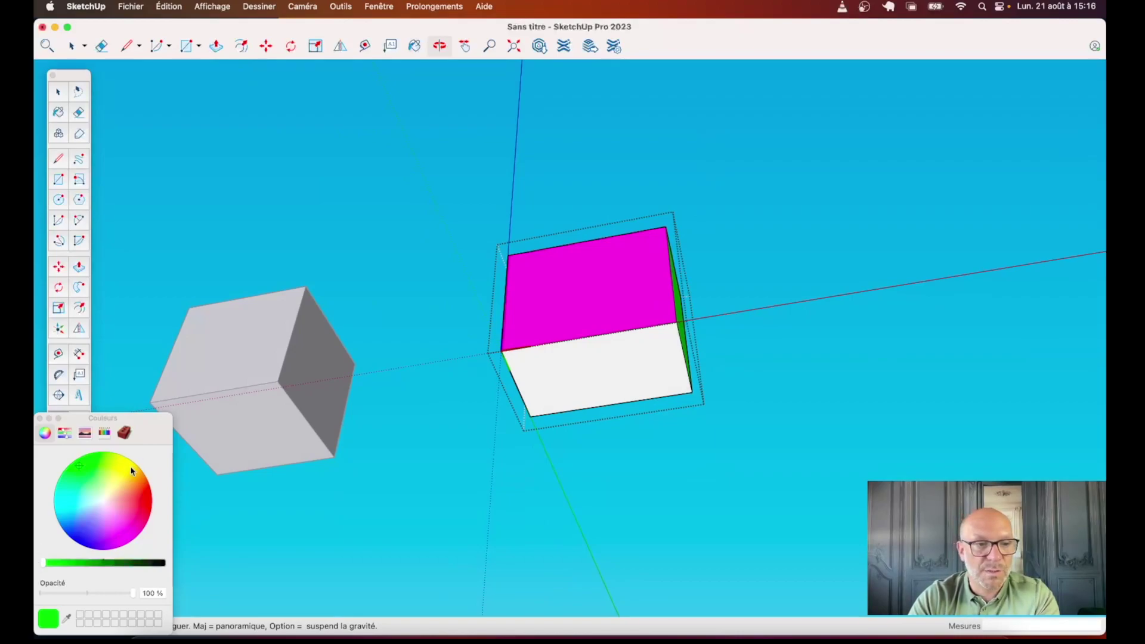
pyautogui.moveTo(102, 501)
pyautogui.mouseDown()
pyautogui.moveTo(113, 522)
pyautogui.moveTo(98, 512)
pyautogui.moveTo(89, 526)
pyautogui.mouseUp()
pyautogui.press('b')
pyautogui.click(616, 392)
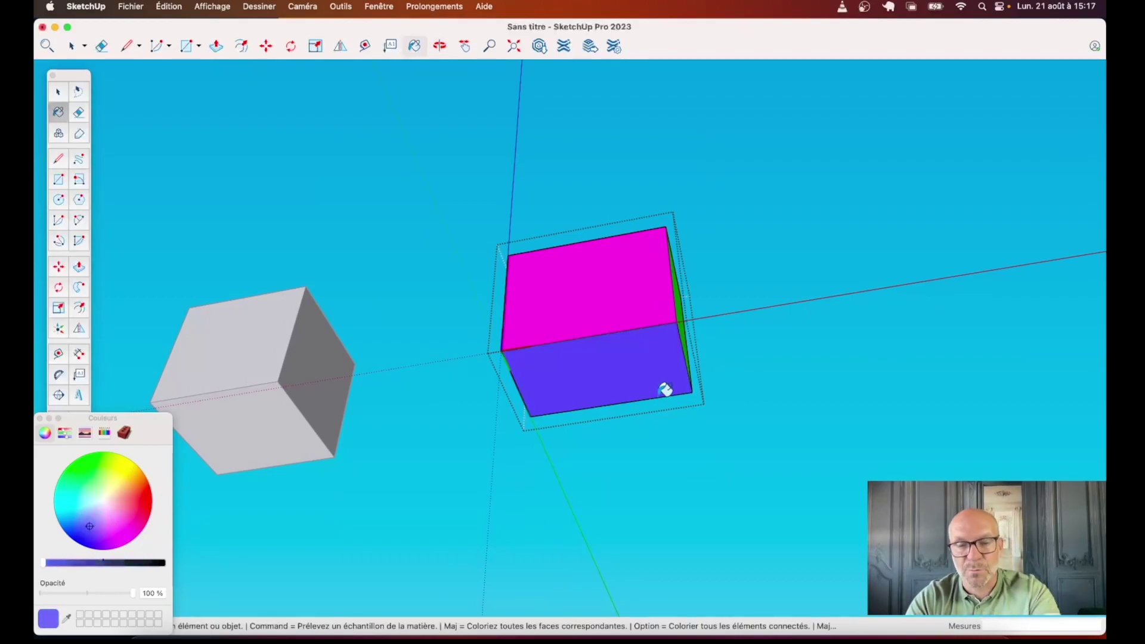
pyautogui.moveTo(662, 388); pyautogui.dragTo(673, 340, button='middle')
pyautogui.moveTo(673, 340)
pyautogui.mouseDown()
pyautogui.moveTo(639, 317)
pyautogui.moveTo(557, 462)
pyautogui.mouseUp()
pyautogui.press('space')
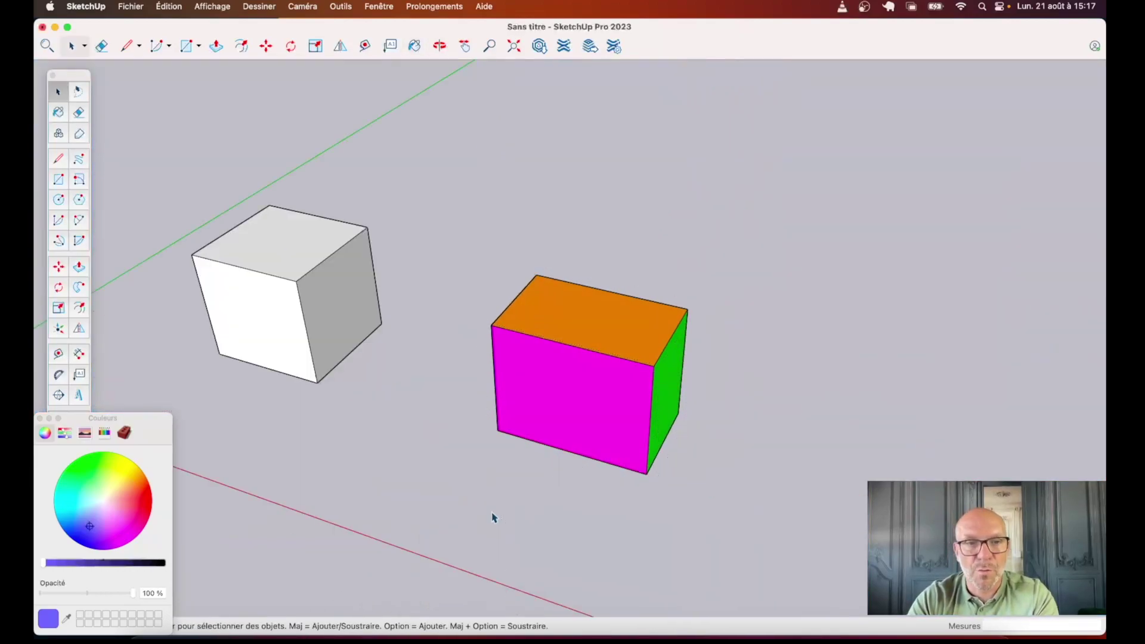
# Step: Open the white cube for editing
pyautogui.scroll(-3, 536, 442)
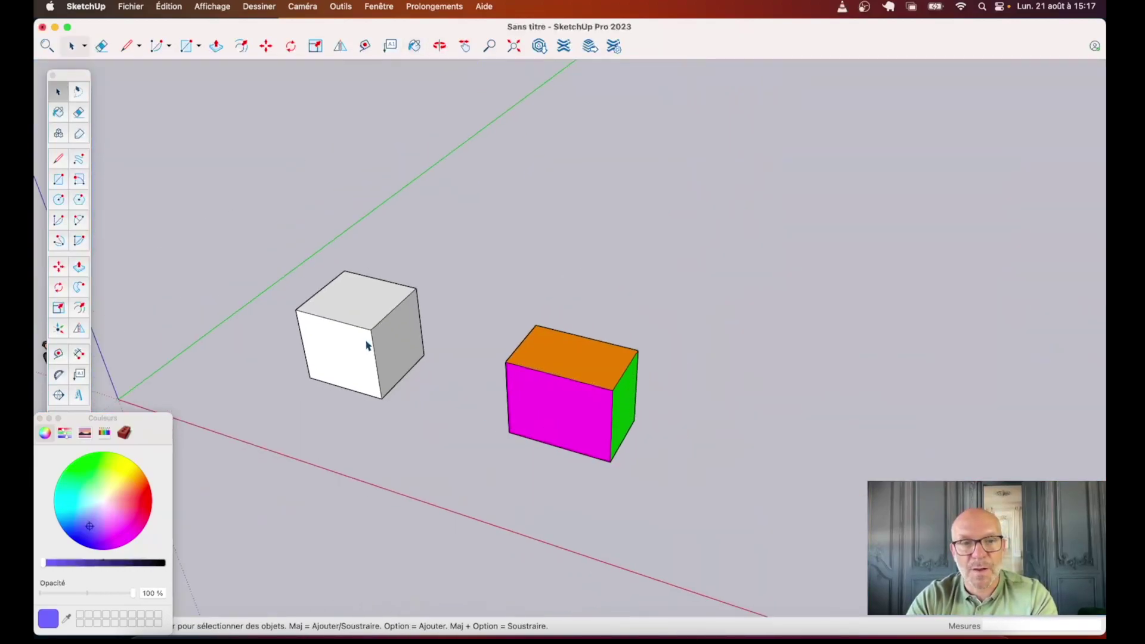
pyautogui.doubleClick(389, 354)
pyautogui.scroll(2, 390, 343)
pyautogui.scroll(3, 391, 340)
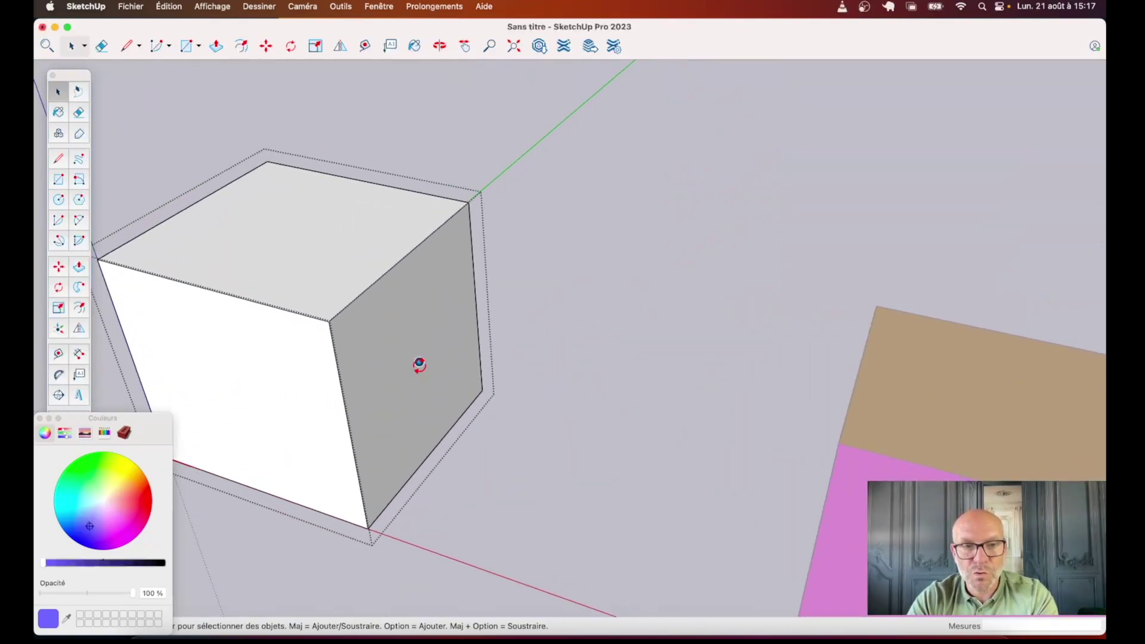
# Step: Try a rotation about the cube's anchor, cancel it, and return to the anchor tool
pyautogui.press('q')
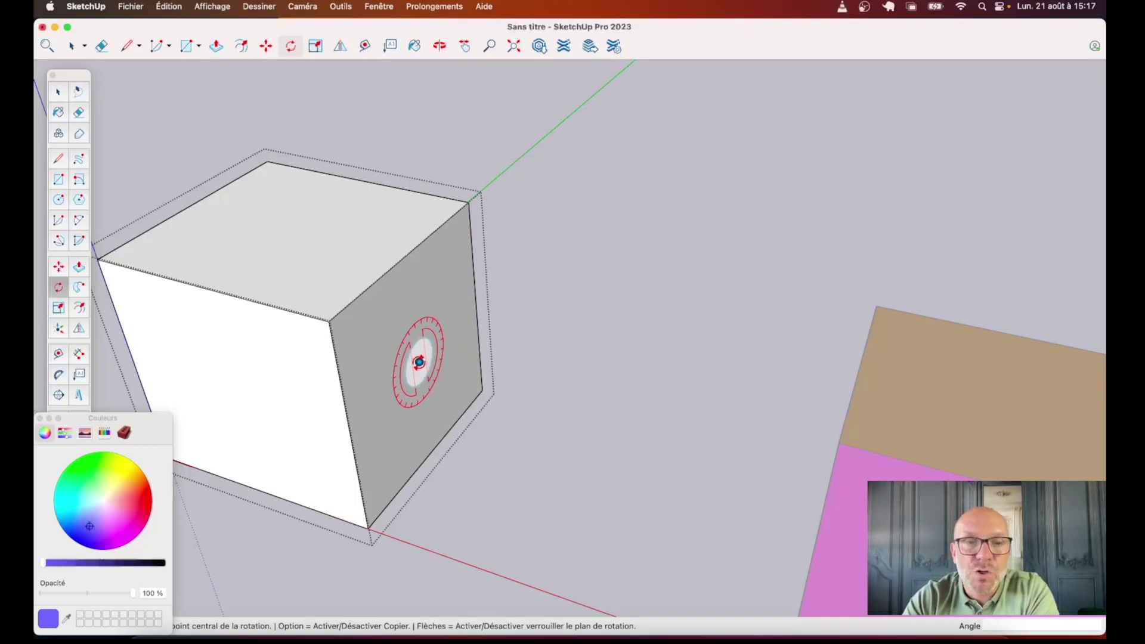
pyautogui.click(419, 362)
pyautogui.click(416, 330)
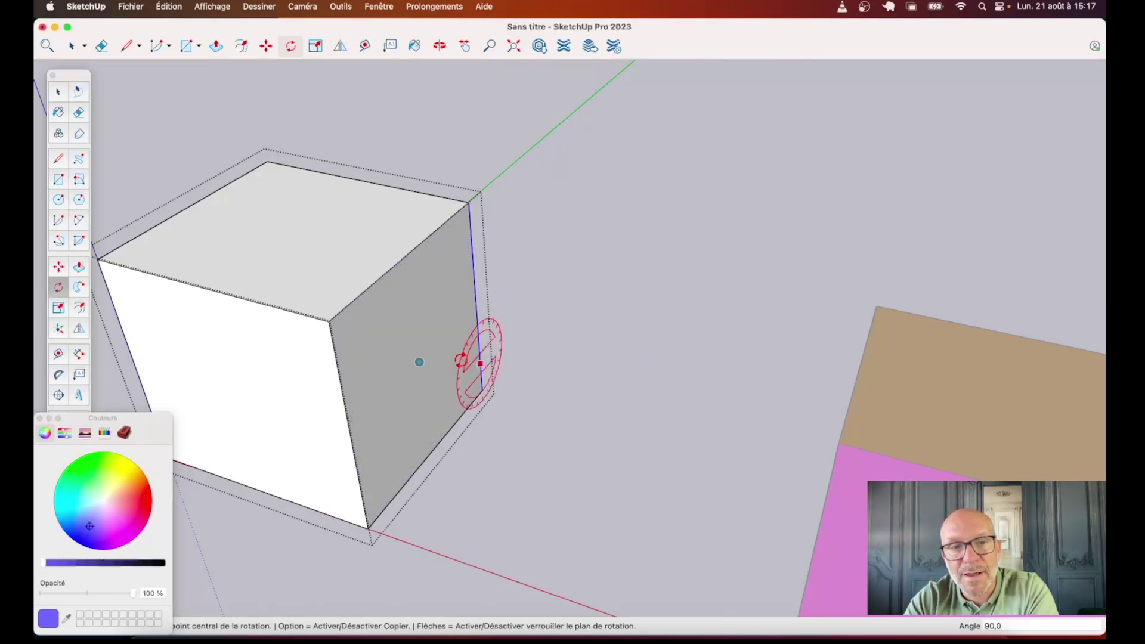
pyautogui.press('space')
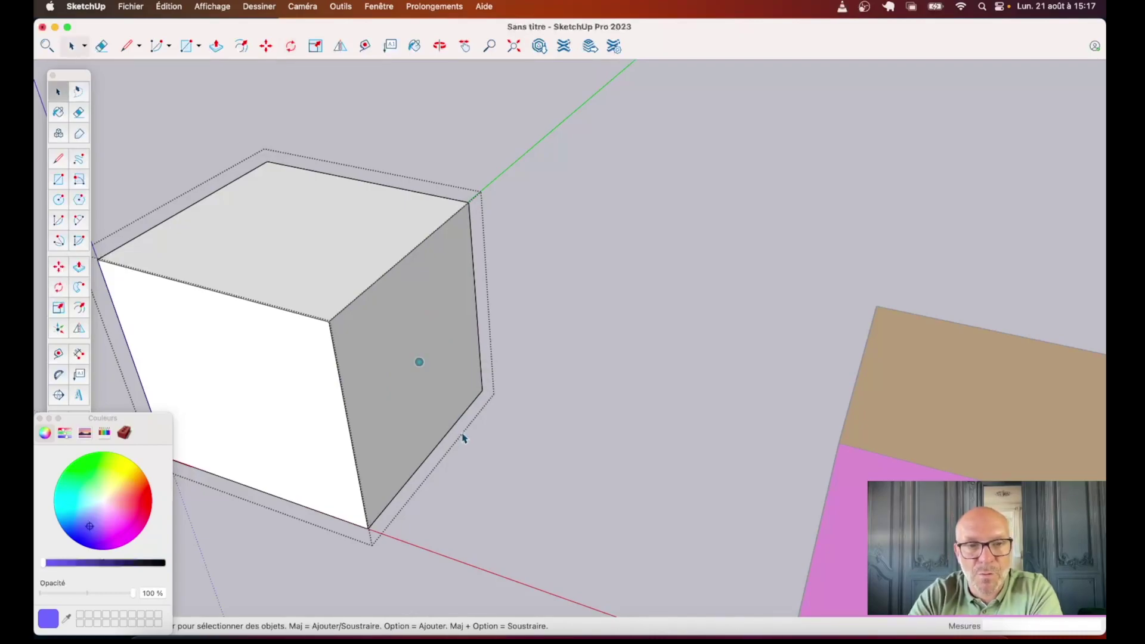
pyautogui.rightClick(456, 440)
pyautogui.click(495, 531)
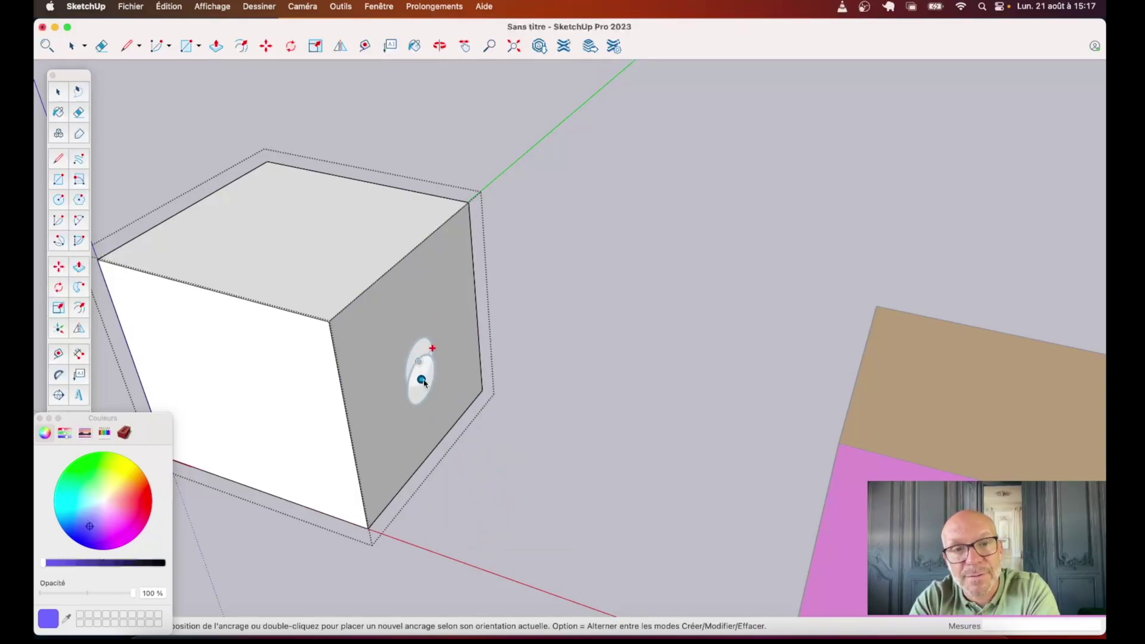
# Step: Close the cube's editing and snap the coloured box by its anchor onto the cube's anchor
pyautogui.press('space')
pyautogui.click(608, 378)
pyautogui.press('m')
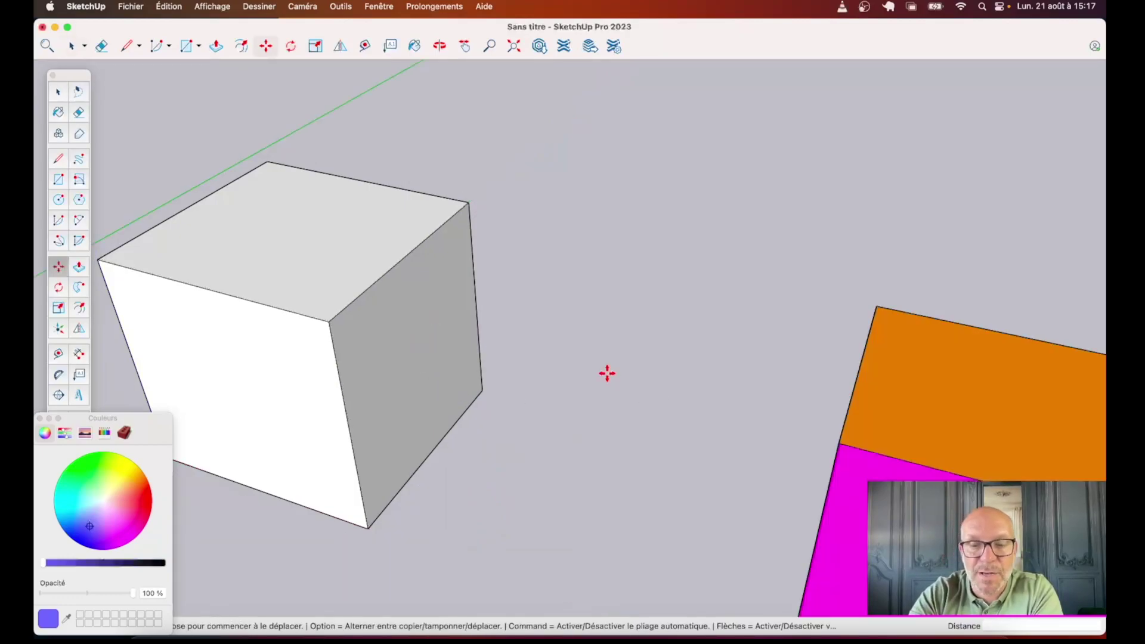
pyautogui.moveTo(627, 378); pyautogui.dragTo(856, 337, button='middle')
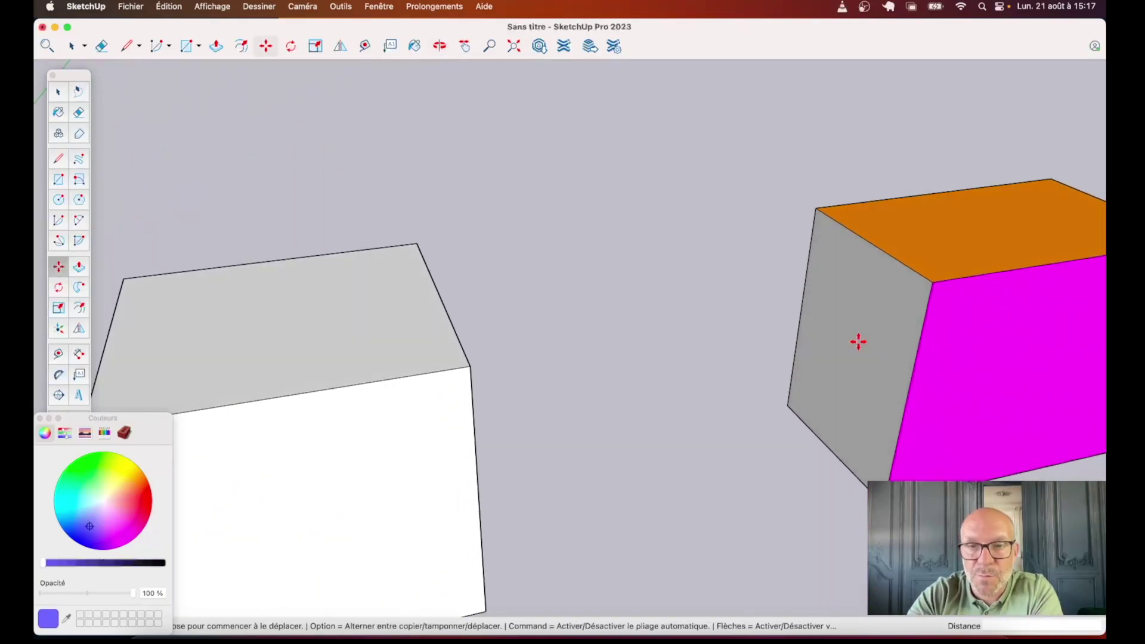
pyautogui.click(849, 355)
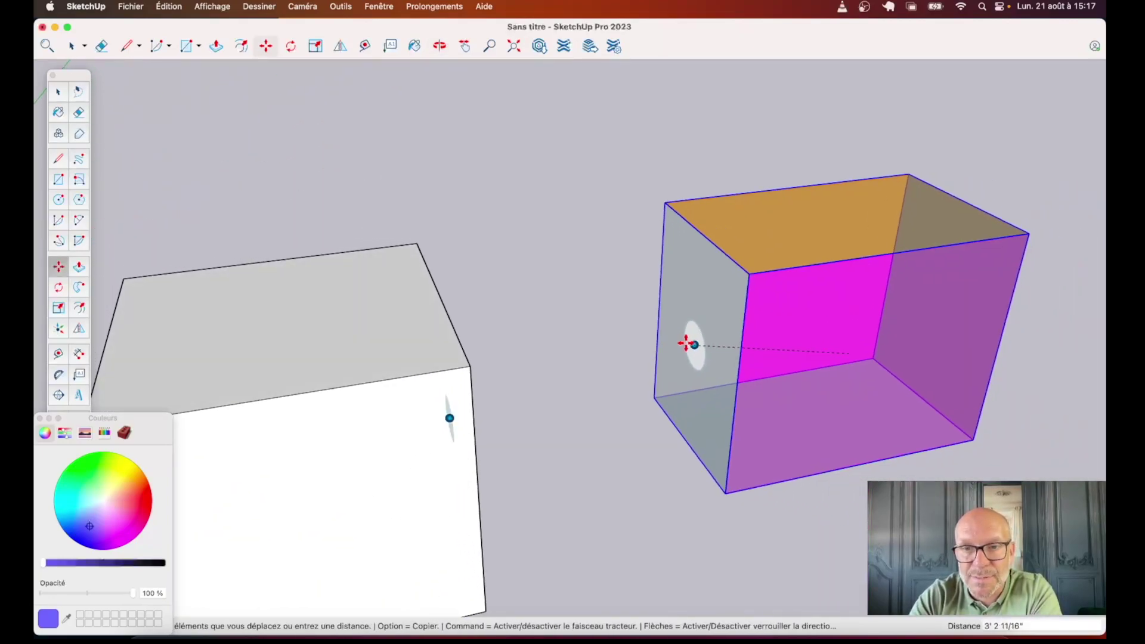
pyautogui.click(450, 417)
# Step: Zoom out to check the snap, undo it so the box stands apart, and reopen the white cube
pyautogui.press('o')
pyautogui.scroll(-3, 414, 391)
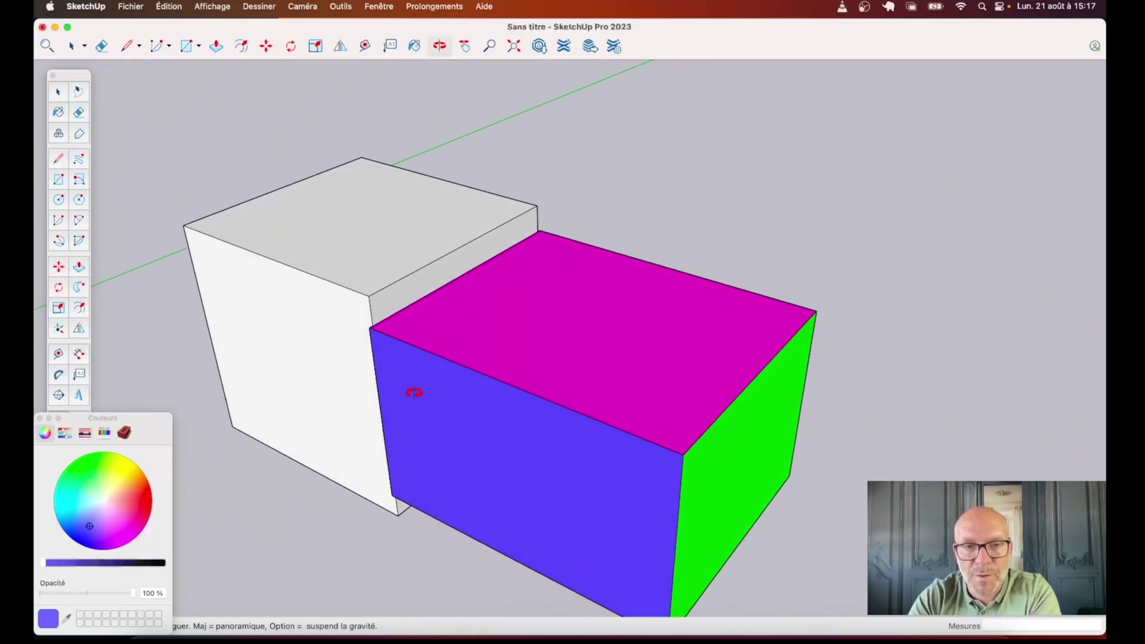
pyautogui.scroll(-2, 414, 392)
pyautogui.scroll(-2, 414, 393)
pyautogui.hotkey('ctrl', 'z')
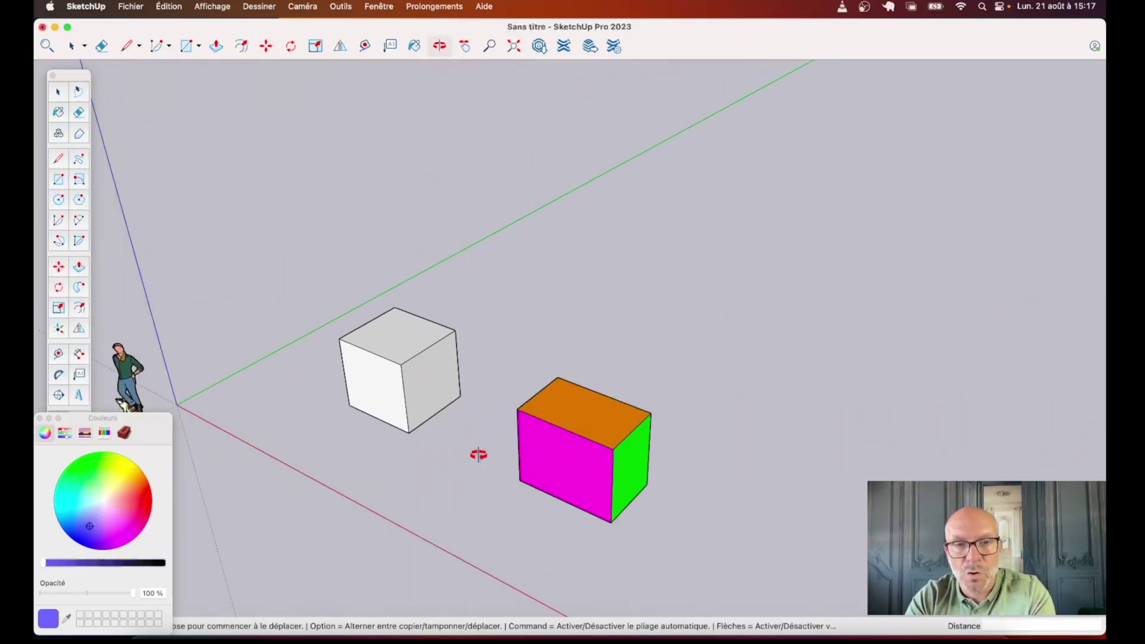
pyautogui.hotkey('ctrl', 'shift', 'z')
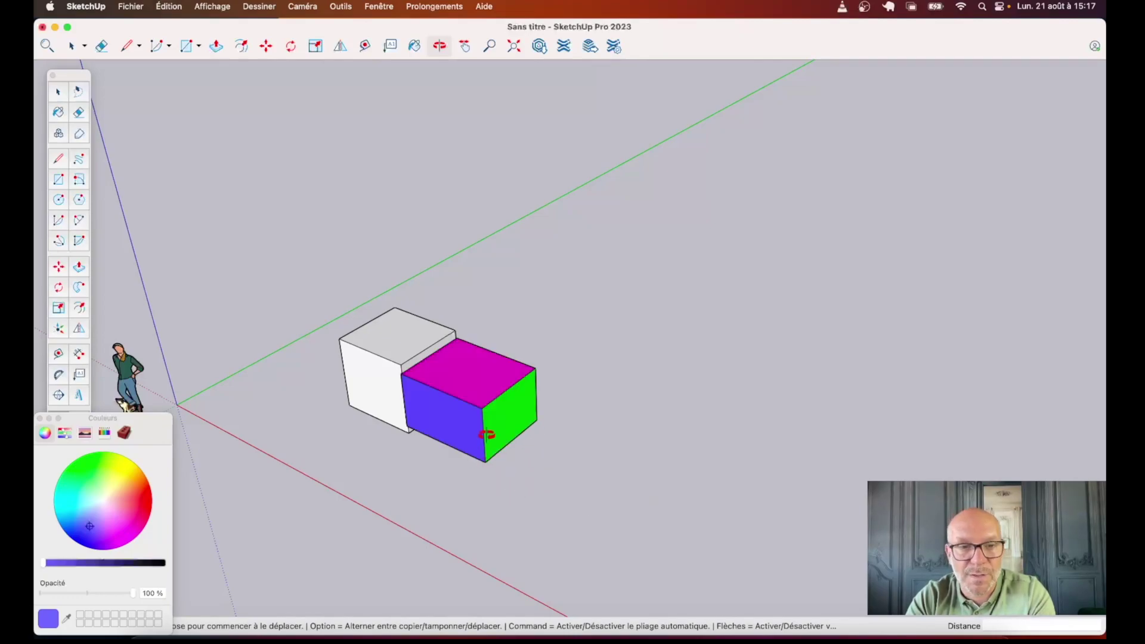
pyautogui.hotkey('ctrl', 'z')
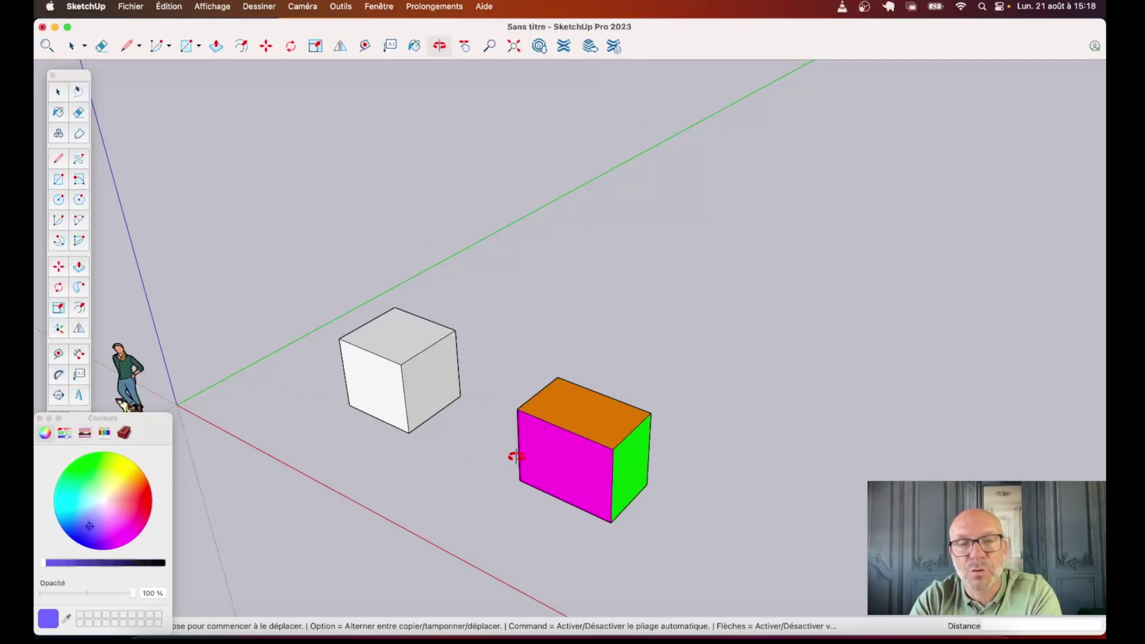
pyautogui.press('space')
pyautogui.doubleClick(433, 392)
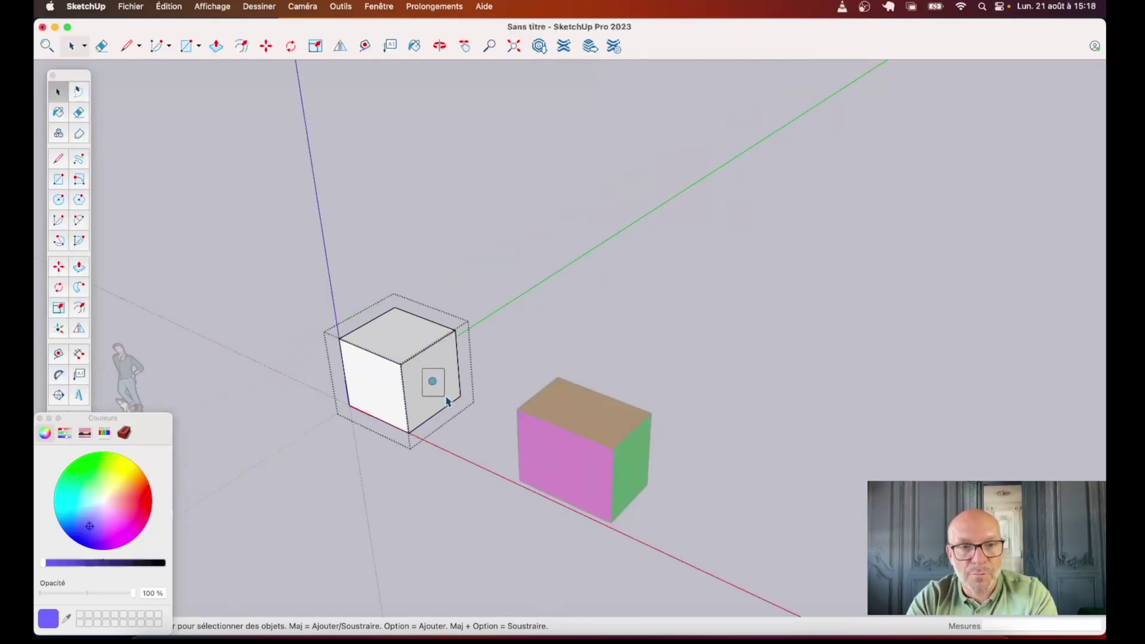
# Step: Copy the cube's anchor upward to make four stacked copies (*4)
pyautogui.press('o')
pyautogui.moveTo(447, 453); pyautogui.dragTo(483, 429)
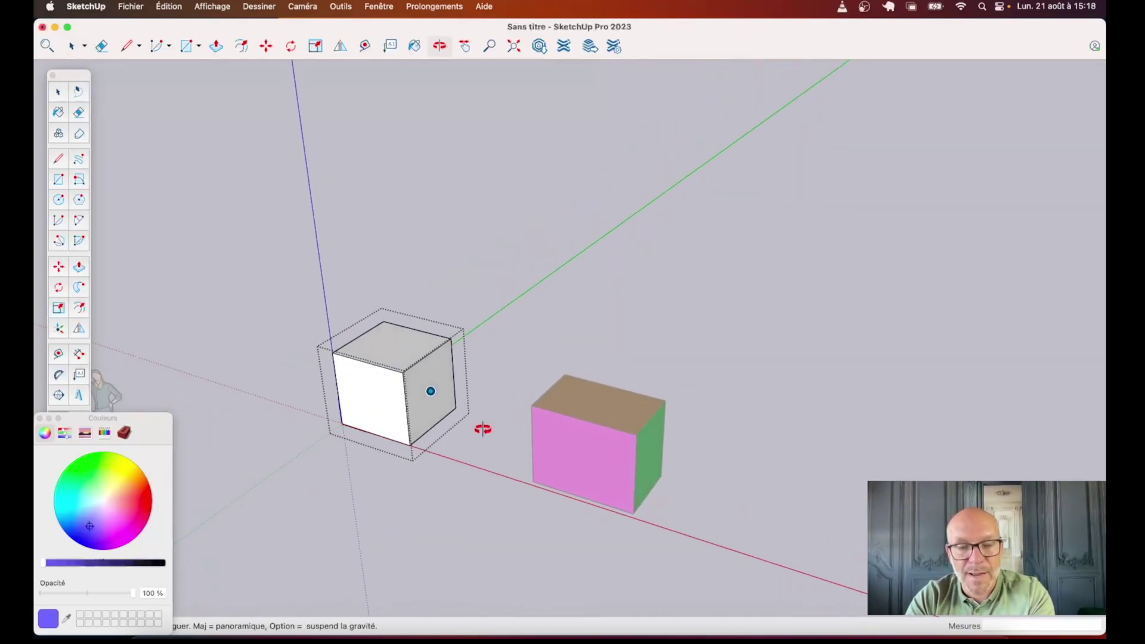
pyautogui.press('m')
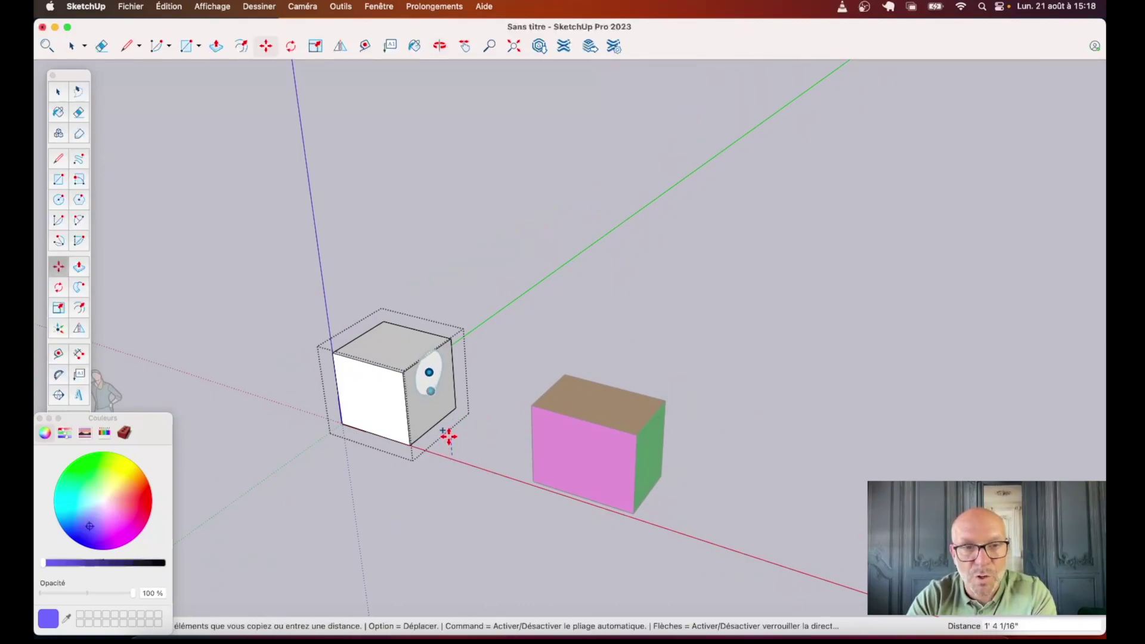
pyautogui.press('Return')
pyautogui.press('space')
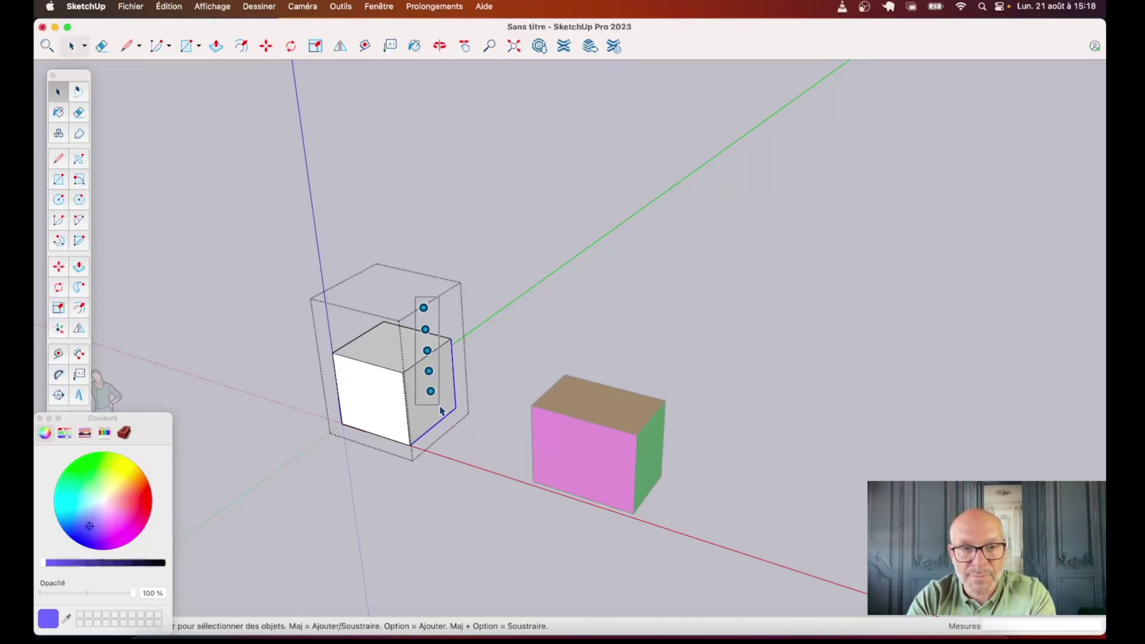
# Step: Make a 90° rotated copy of the anchor column about the bottom anchor
pyautogui.press('q')
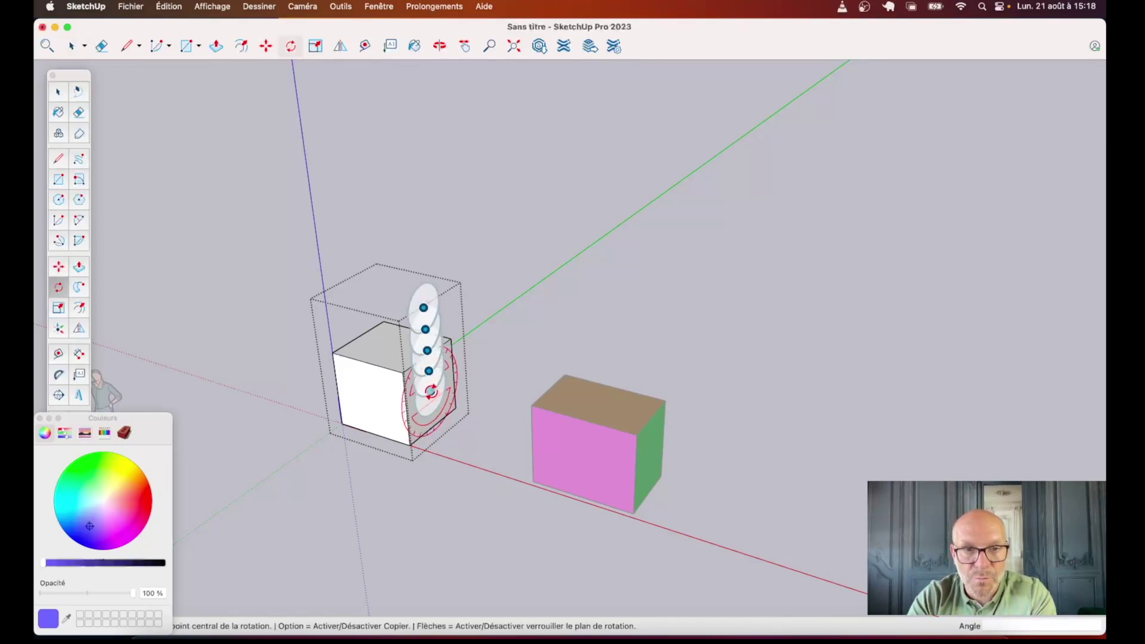
pyautogui.click(430, 391)
pyautogui.click(450, 378)
pyautogui.press('alt')
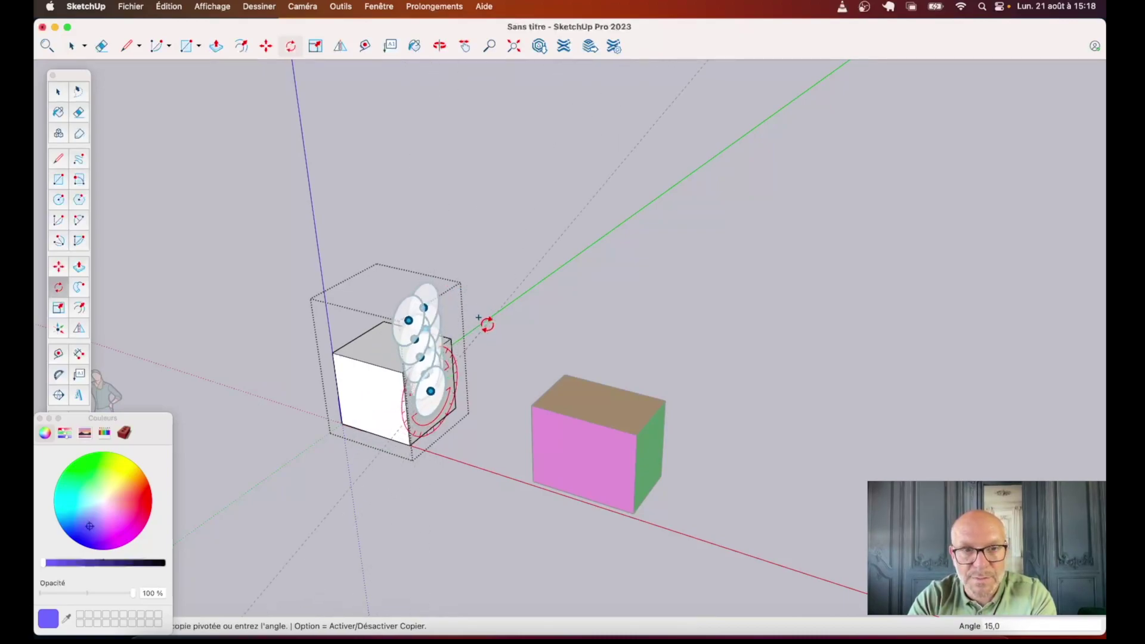
pyautogui.click(438, 473)
pyautogui.write('*3')
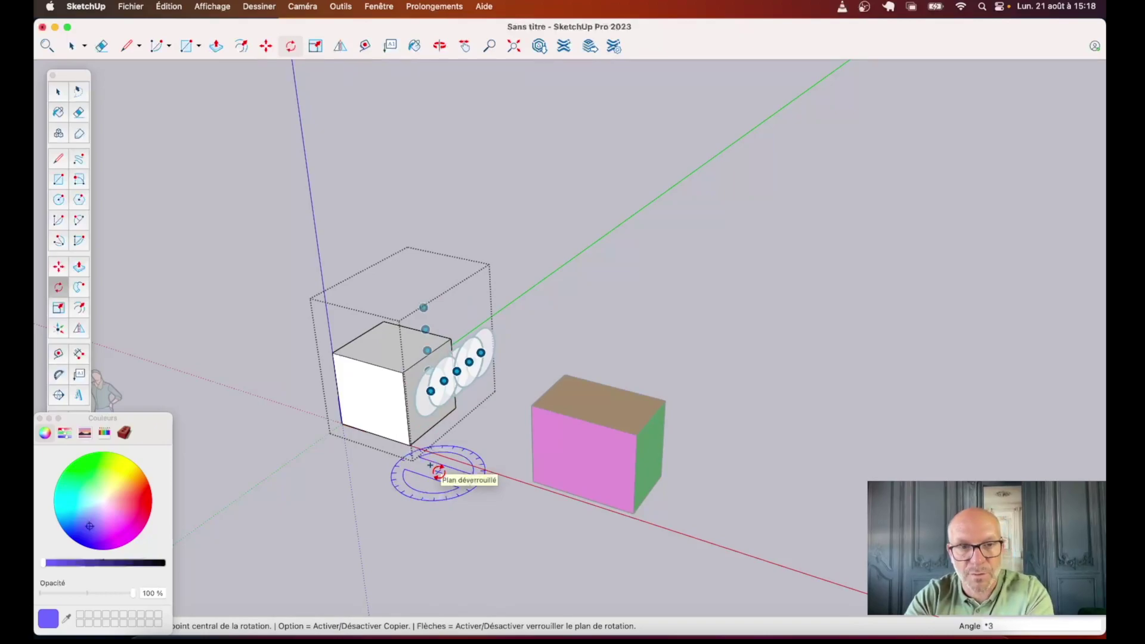
pyautogui.press('space')
# Step: Move the coloured box by its anchor to a spot away from the cube, then reopen the cube
pyautogui.click(590, 483)
pyautogui.press('m')
pyautogui.click(551, 426)
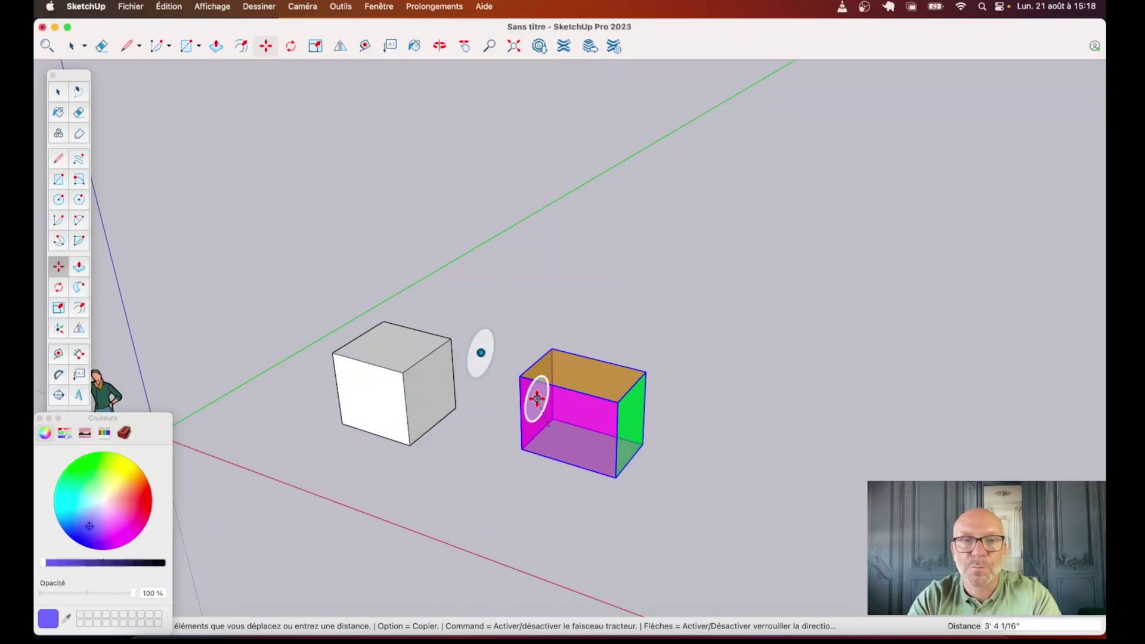
pyautogui.click(554, 412)
pyautogui.press('space')
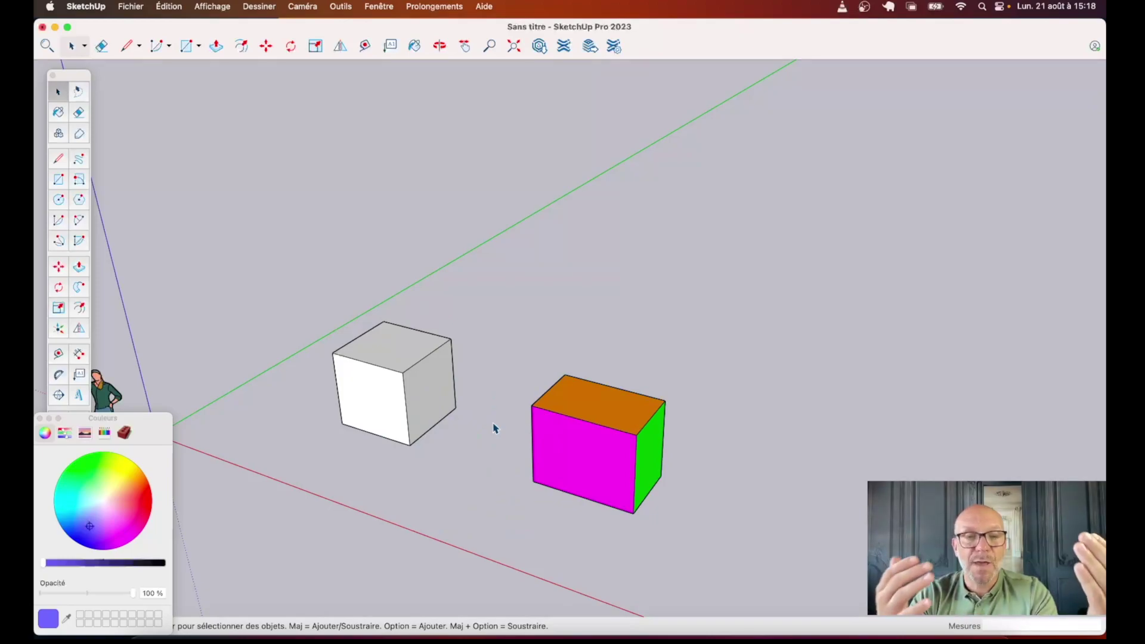
pyautogui.doubleClick(418, 401)
pyautogui.moveTo(404, 420)
pyautogui.mouseDown(button='middle')
pyautogui.moveTo(645, 320)
pyautogui.moveTo(597, 261)
pyautogui.moveTo(424, 375)
pyautogui.moveTo(422, 438)
pyautogui.mouseUp(button='middle')
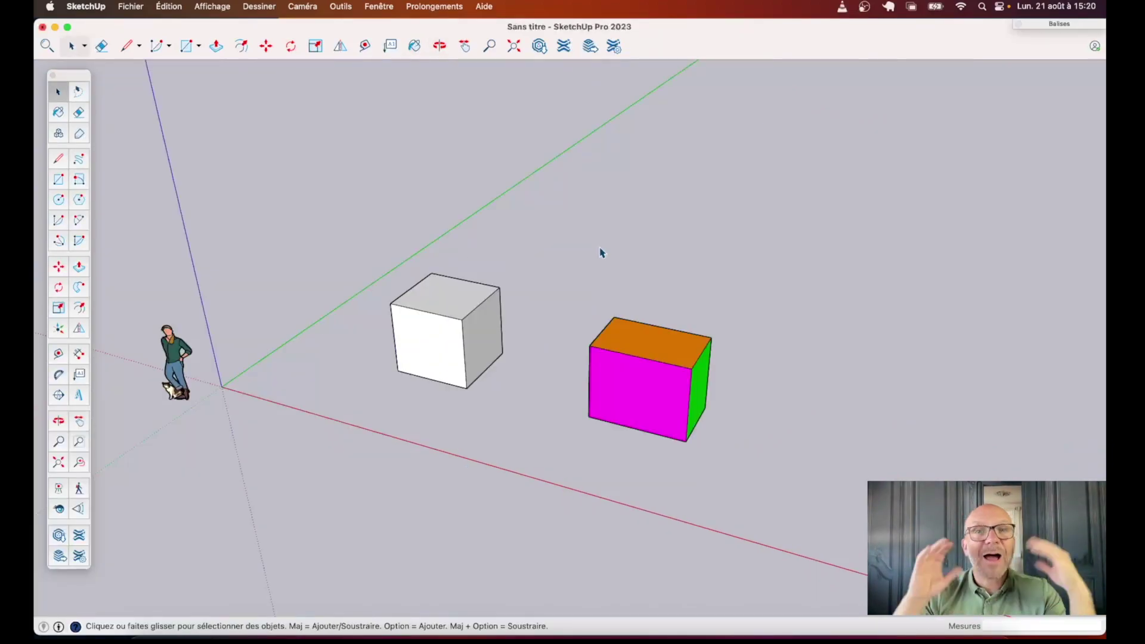
pyautogui.doubleClick(480, 343)
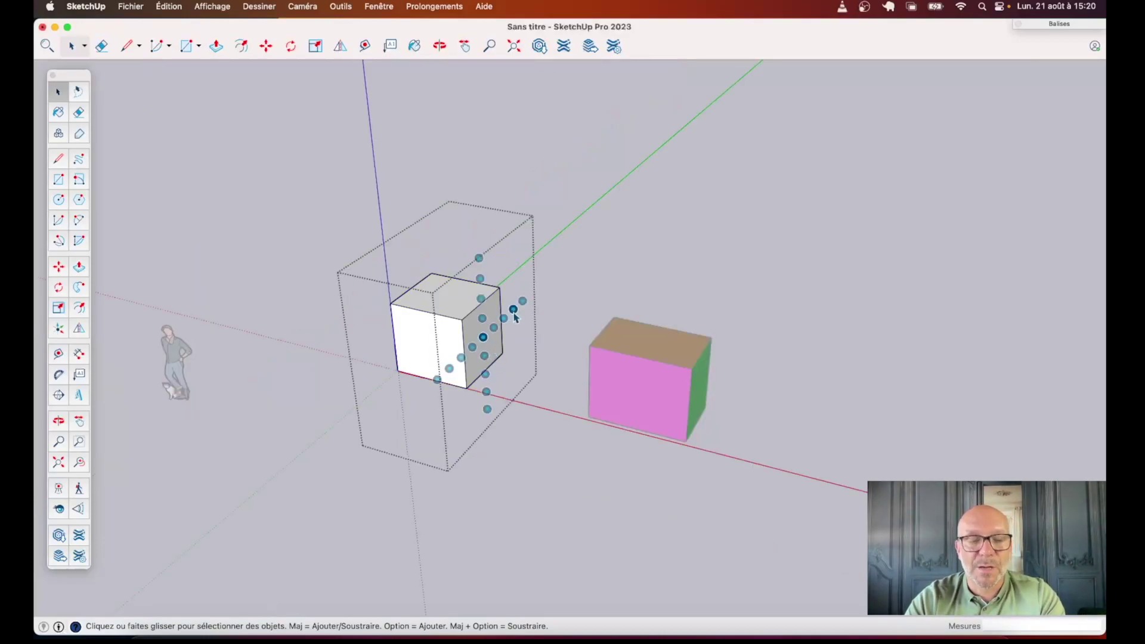
pyautogui.scroll(3, 516, 316)
pyautogui.press('e')
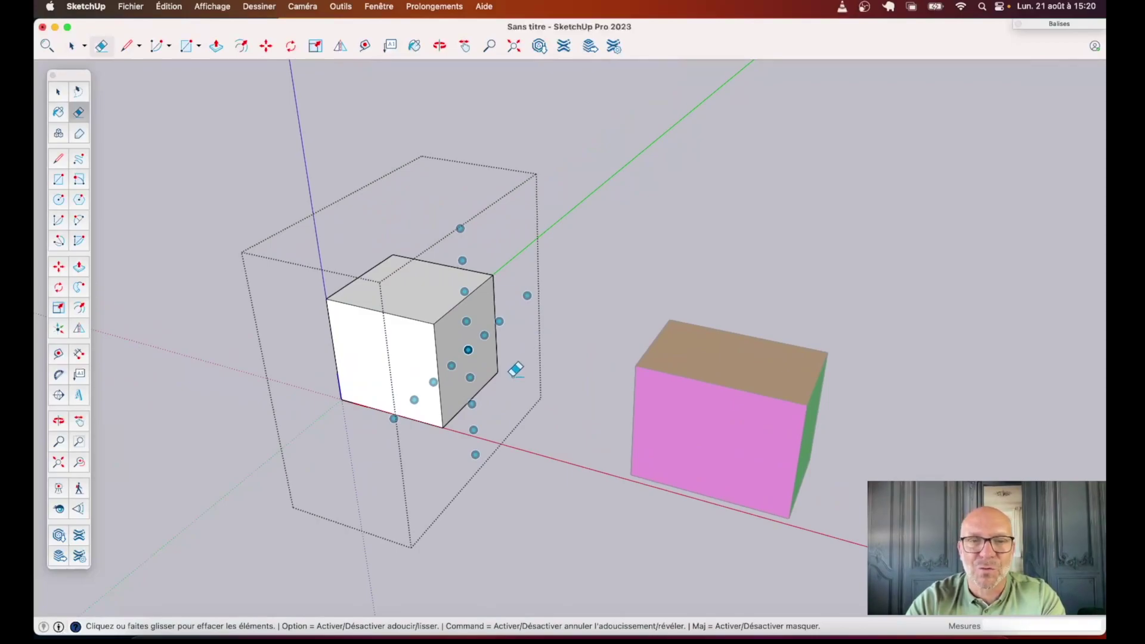
pyautogui.scroll(-2, 516, 370)
pyautogui.press('space')
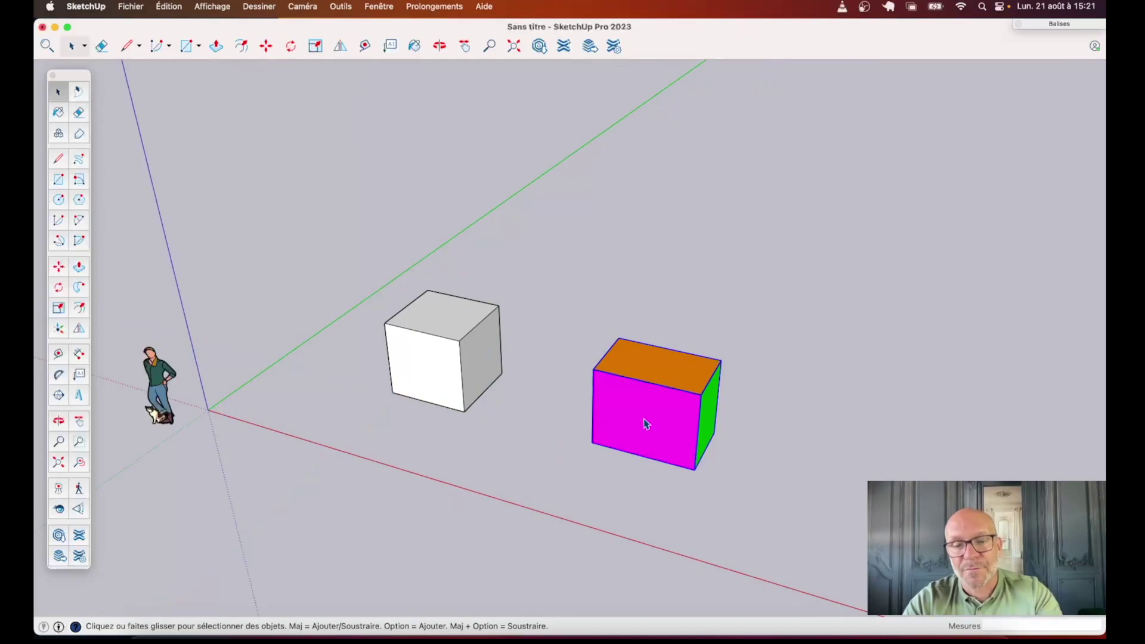
# Step: Snap the coloured box by its left-side anchor onto the cube's upper anchor
pyautogui.press('m')
pyautogui.click(606, 406)
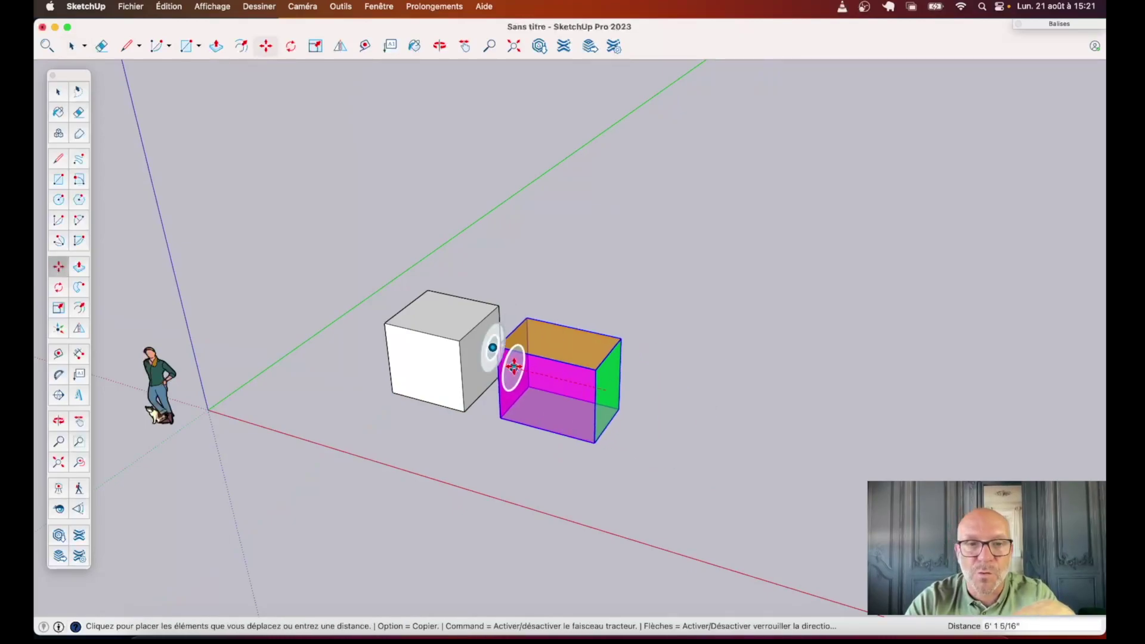
pyautogui.click(477, 301)
# Step: Rotate the coloured box 90° about the shared anchor so magenta faces up
pyautogui.press('q')
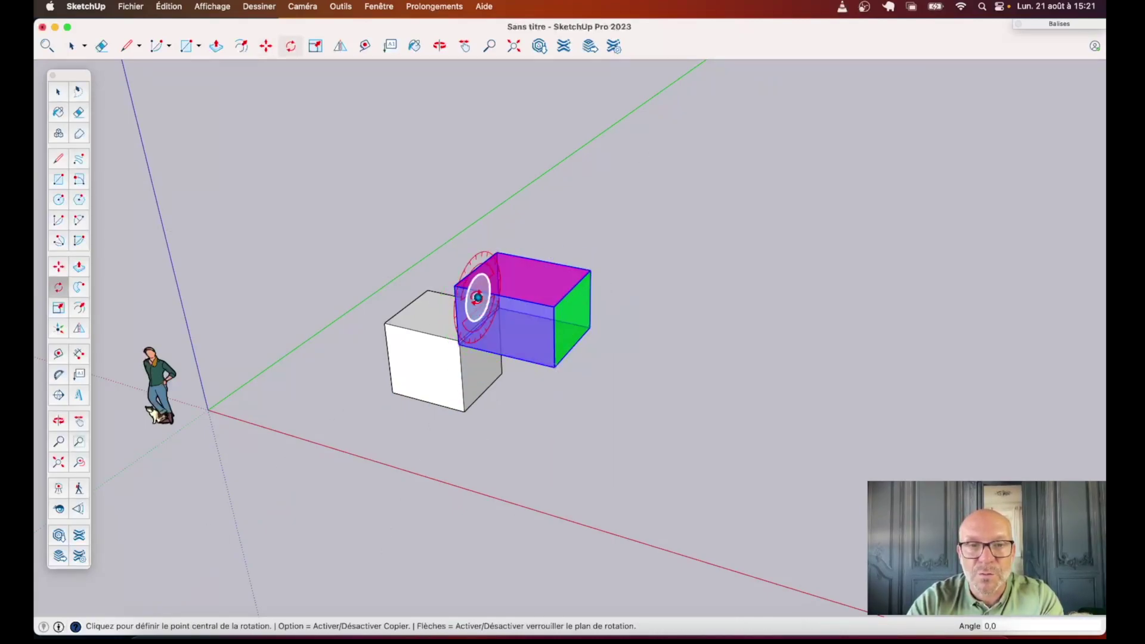
pyautogui.click(478, 297)
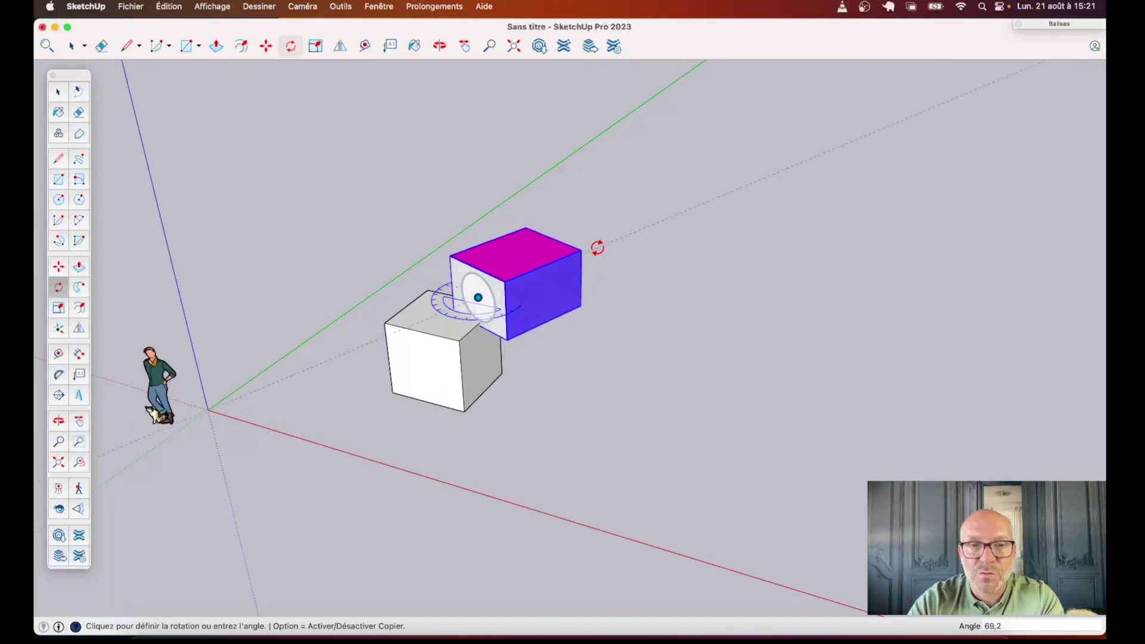
pyautogui.click(563, 225)
pyautogui.press('space')
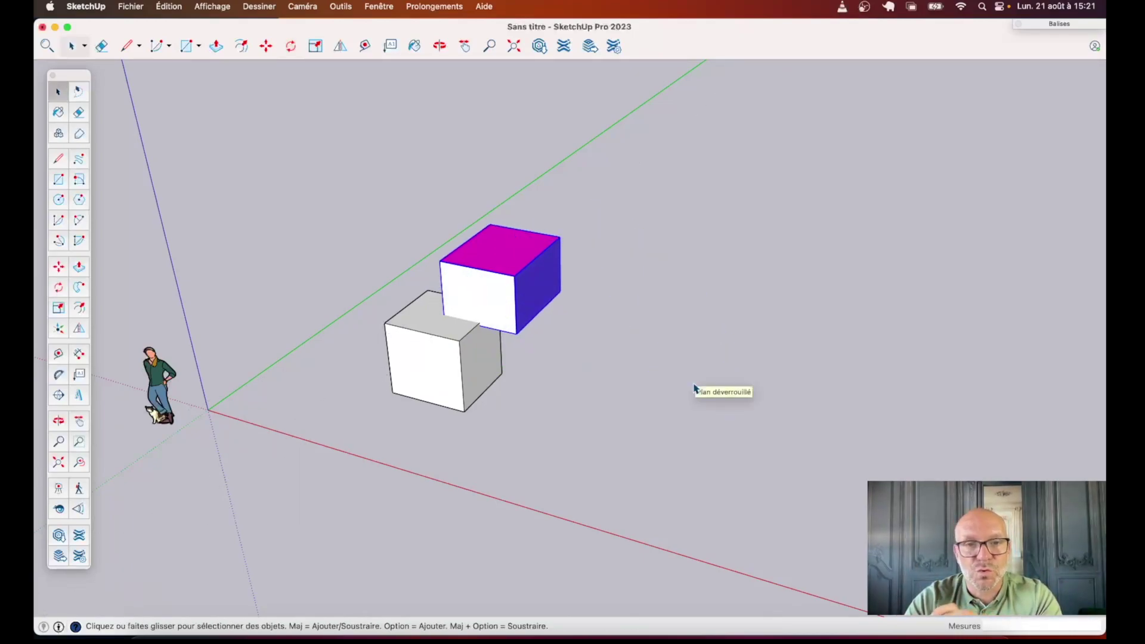
pyautogui.click(501, 380)
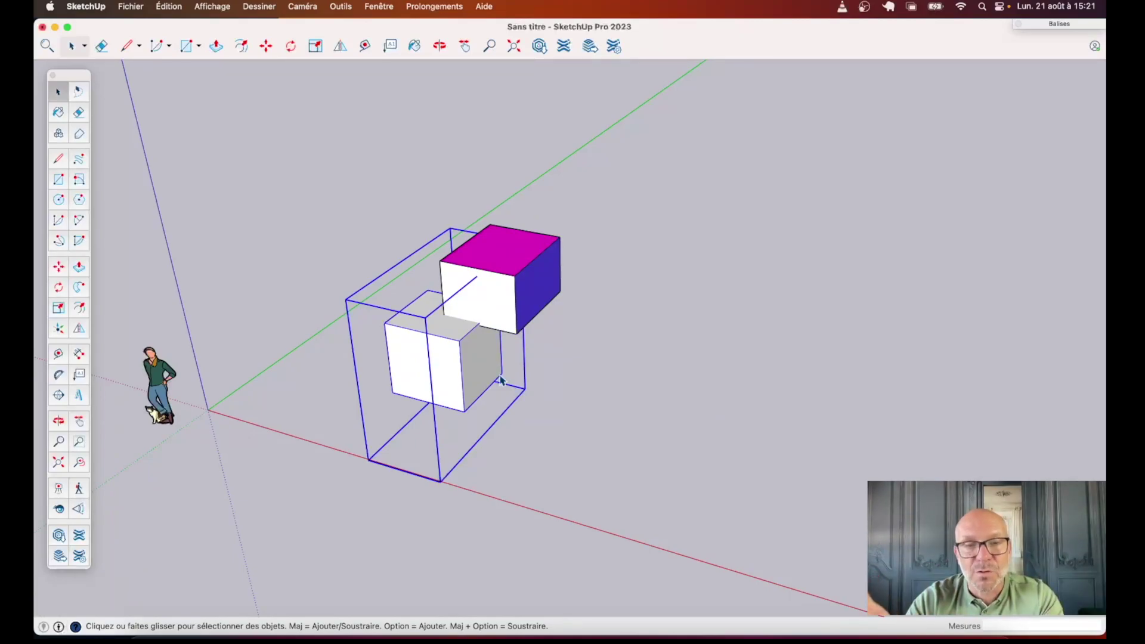